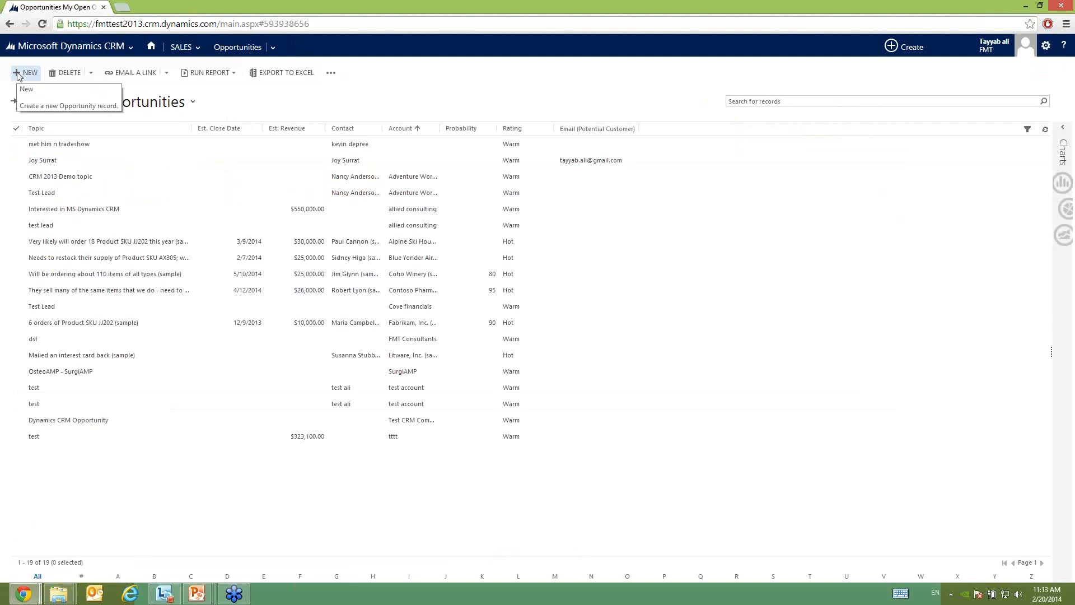
# Create a new opportunity with the topic "Dynamics CRM Server and User license" and FMT Consultants as the potential customer
pyautogui.click(76, 88)
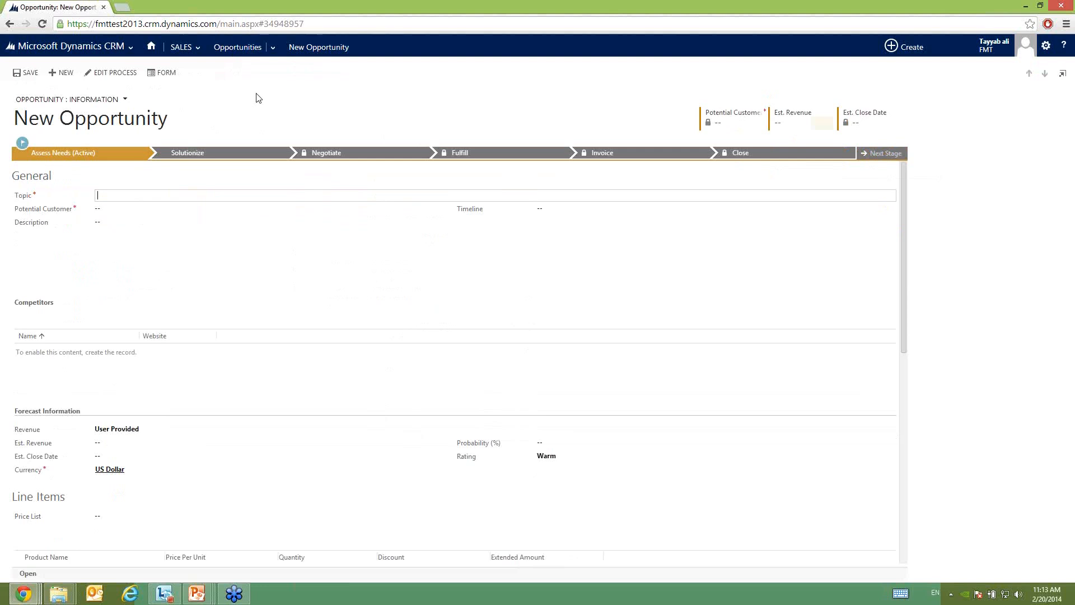
pyautogui.write('Dynamics CRM Server and User license')
pyautogui.click(143, 210)
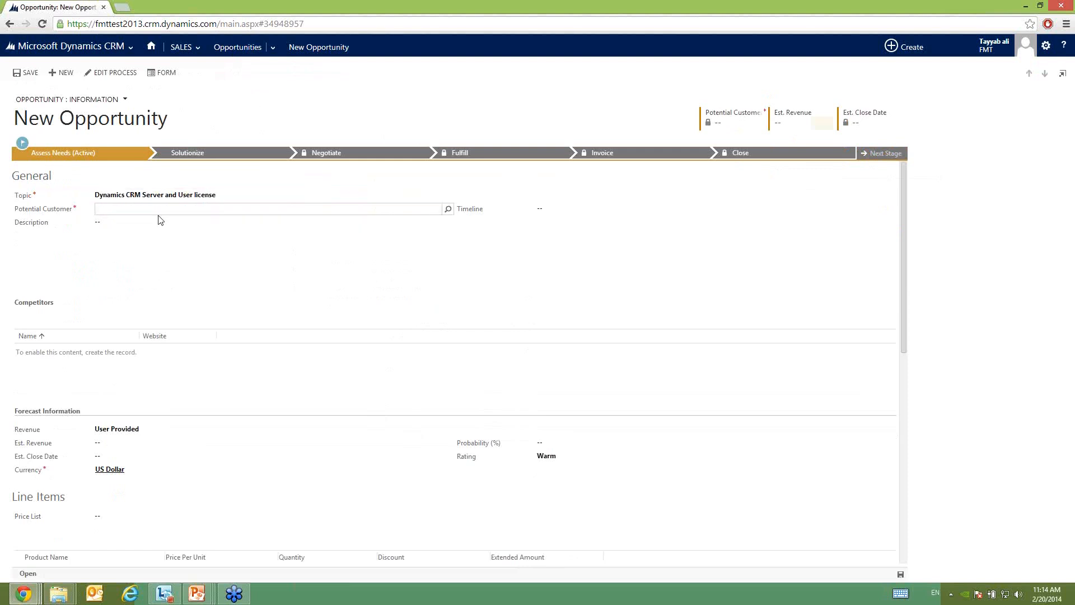
pyautogui.write('FMT')
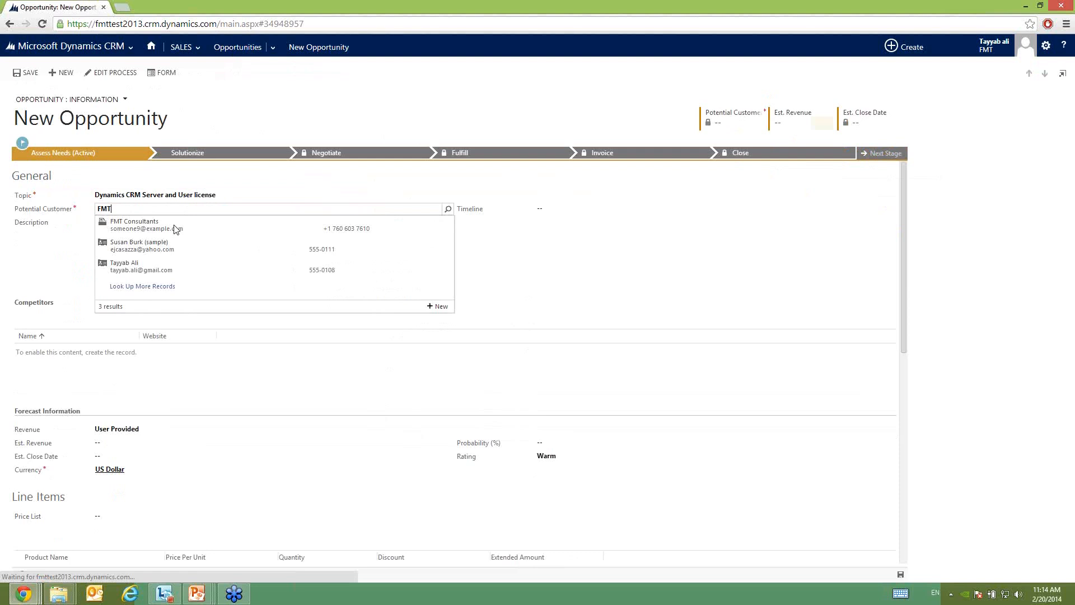
pyautogui.click(175, 229)
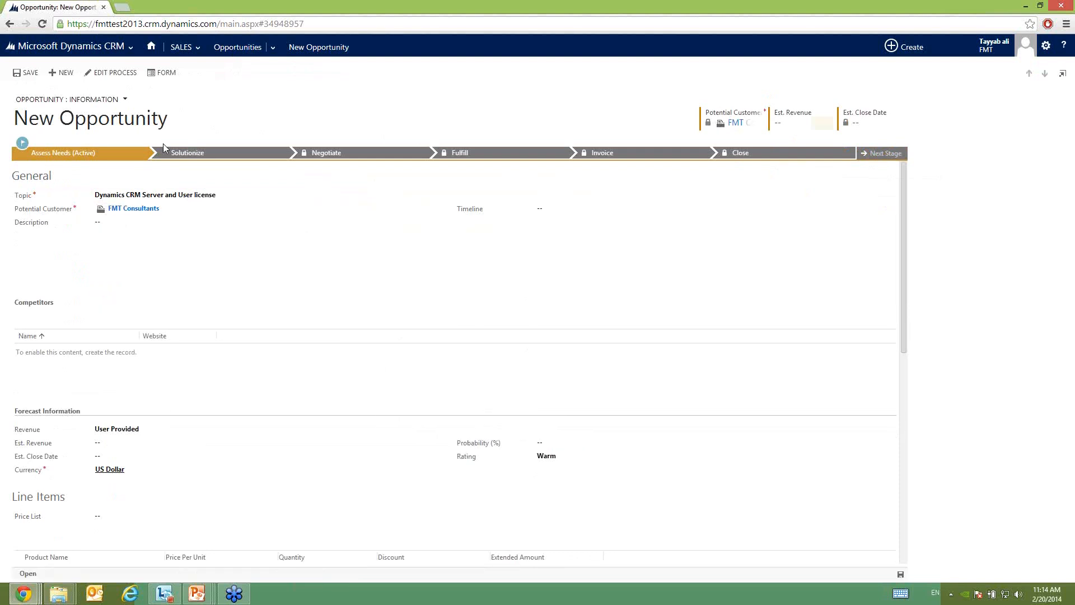
# Save the new opportunity record
pyautogui.click(209, 161)
pyautogui.click(87, 197)
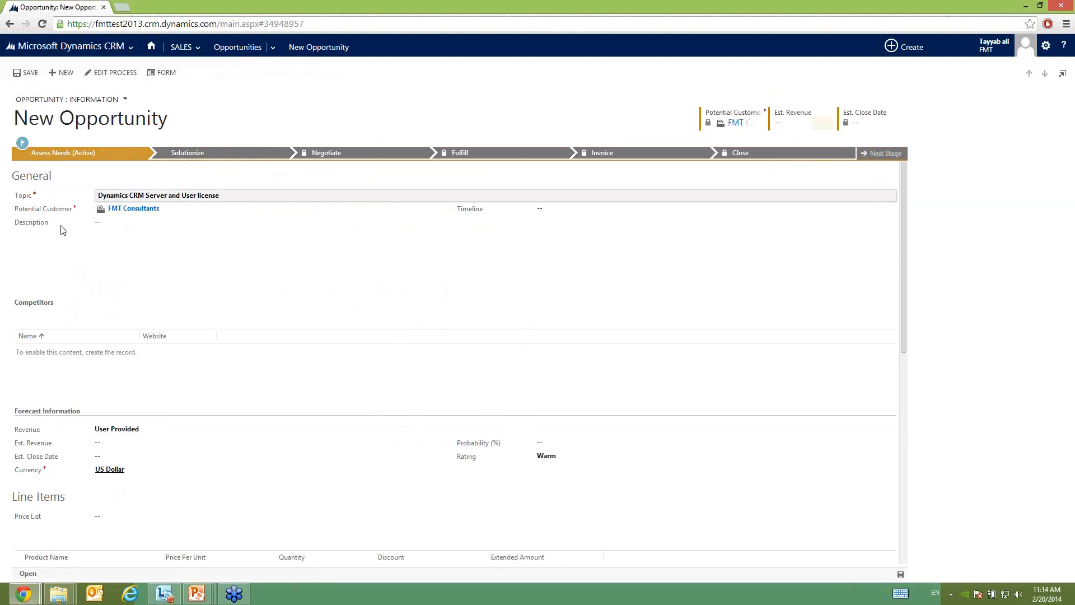
pyautogui.click(62, 230)
pyautogui.click(32, 85)
pyautogui.click(27, 73)
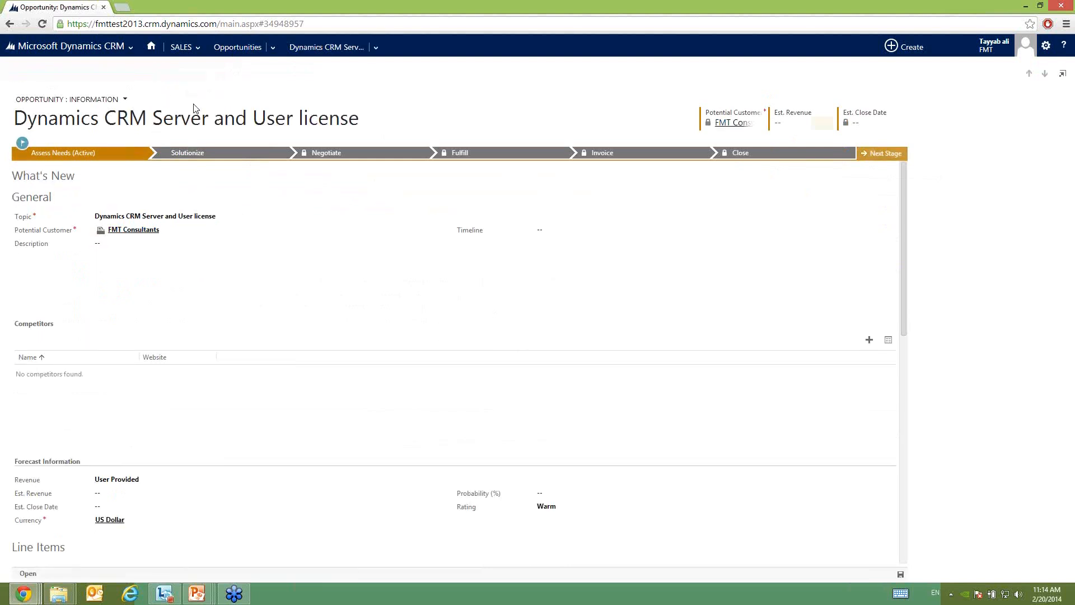
# In the Assess Needs stage, set Need to Must have and Initial Communication to Contacted
pyautogui.click(242, 154)
pyautogui.click(573, 154)
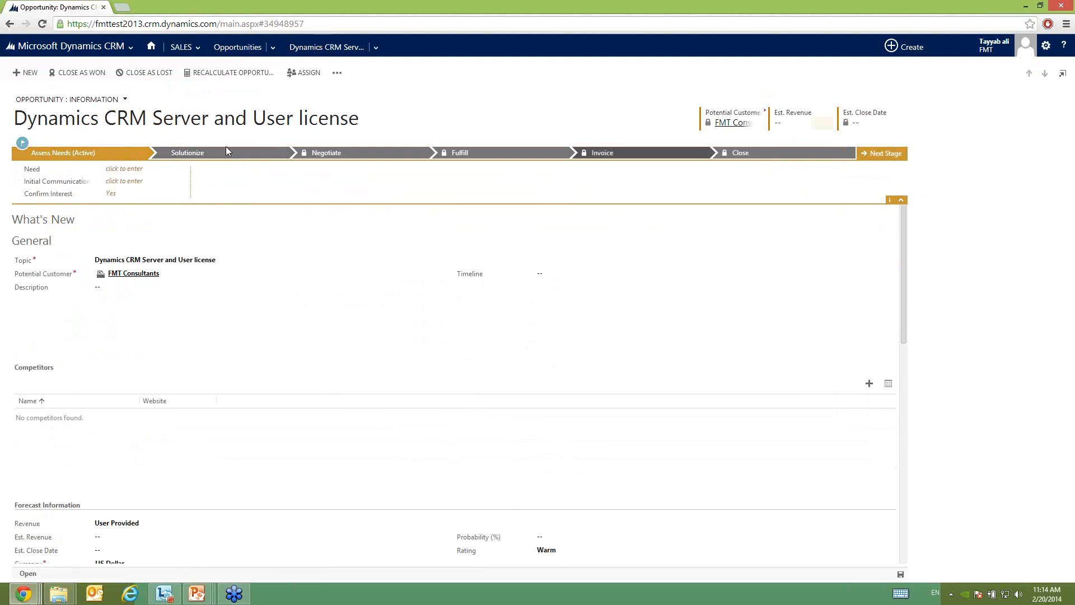
pyautogui.click(226, 148)
pyautogui.click(141, 153)
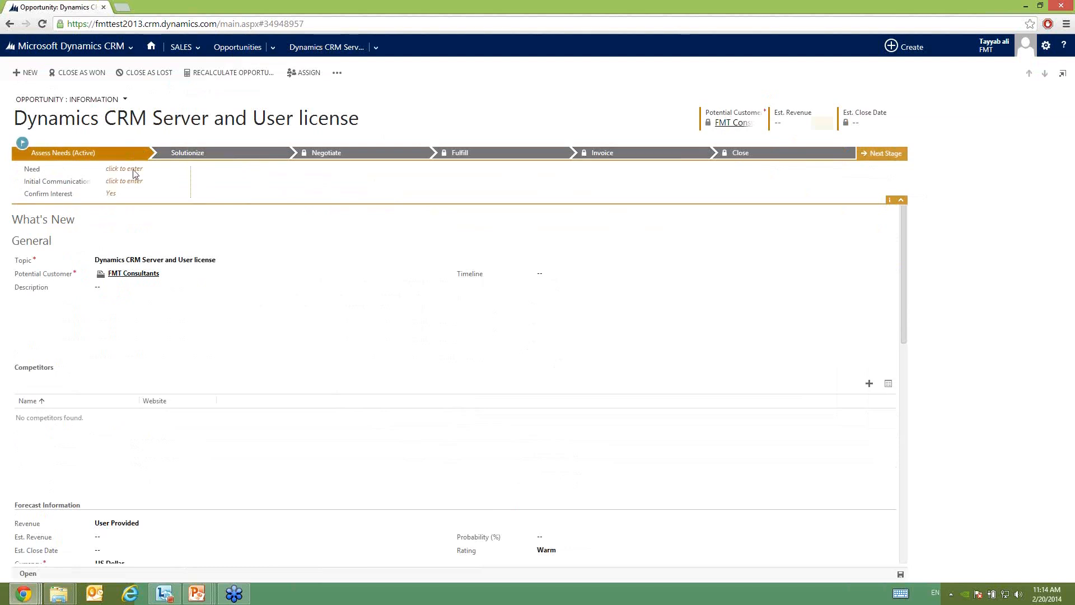
pyautogui.click(133, 170)
pyautogui.click(164, 183)
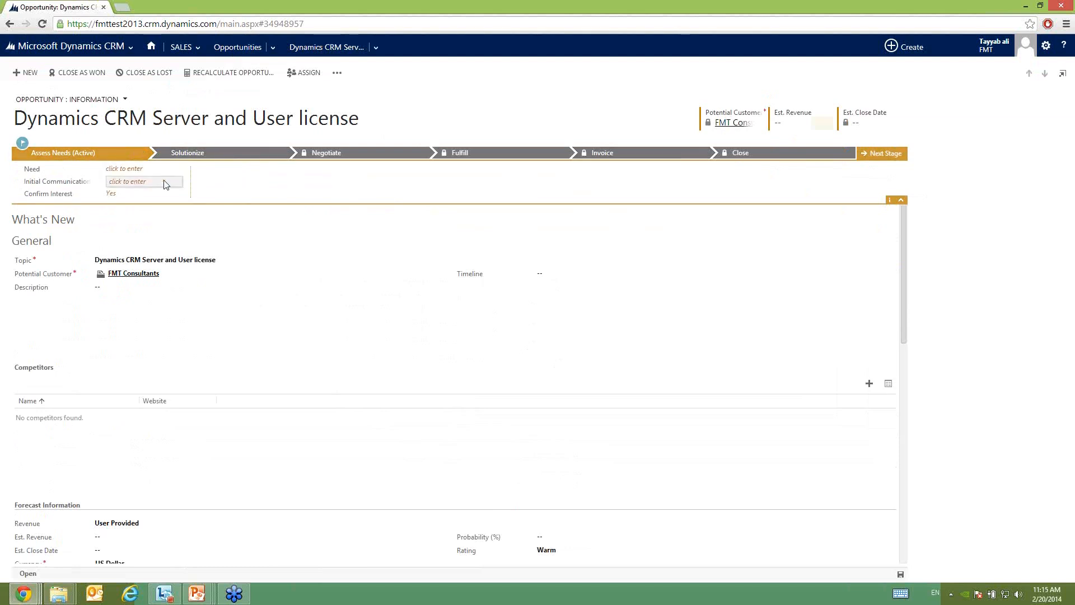
pyautogui.click(136, 171)
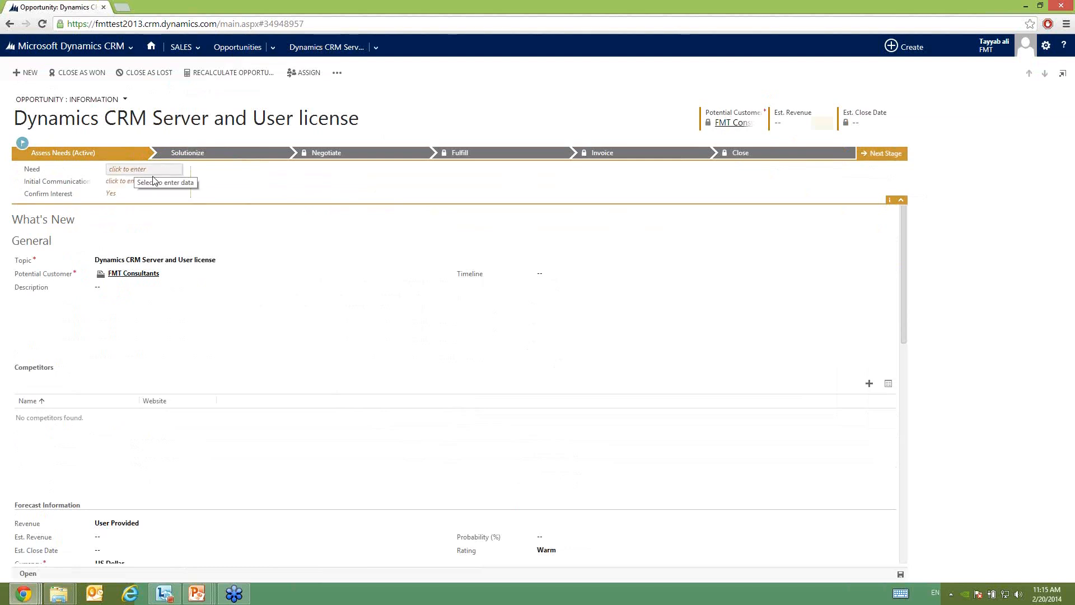
pyautogui.click(141, 169)
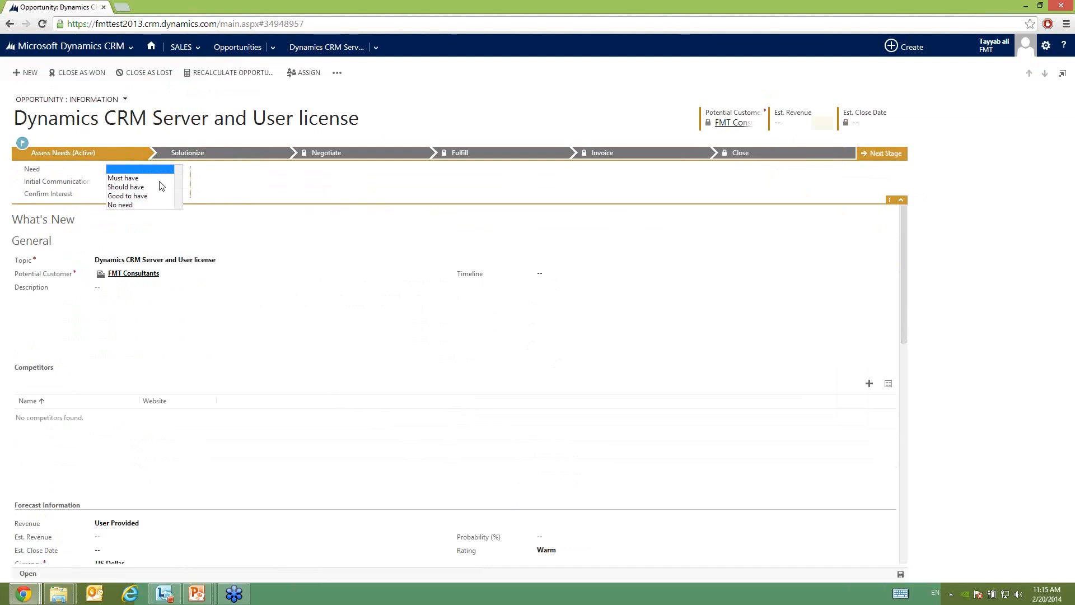
pyautogui.click(143, 178)
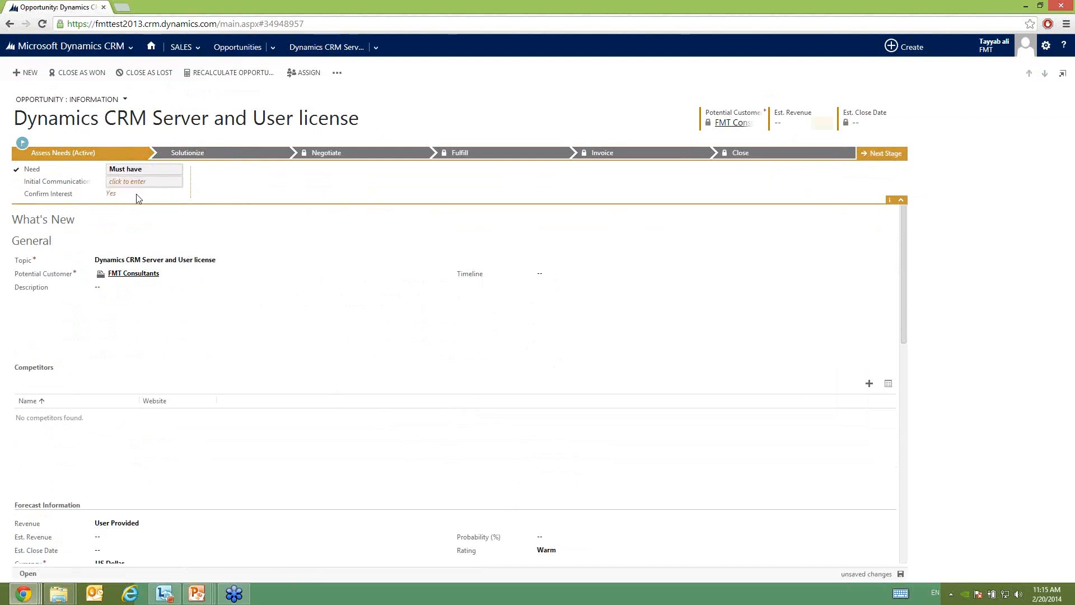
pyautogui.click(137, 182)
pyautogui.click(134, 192)
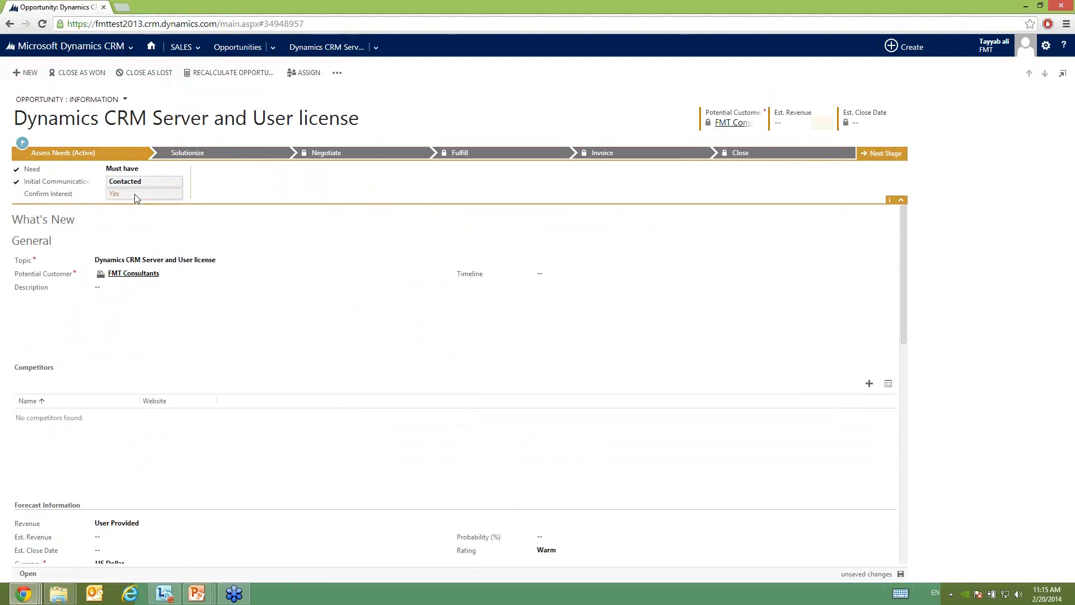
# Advance the opportunity to the Solutionize stage and mark Develop Proposal and Identify Competitors as completed
pyautogui.click(686, 182)
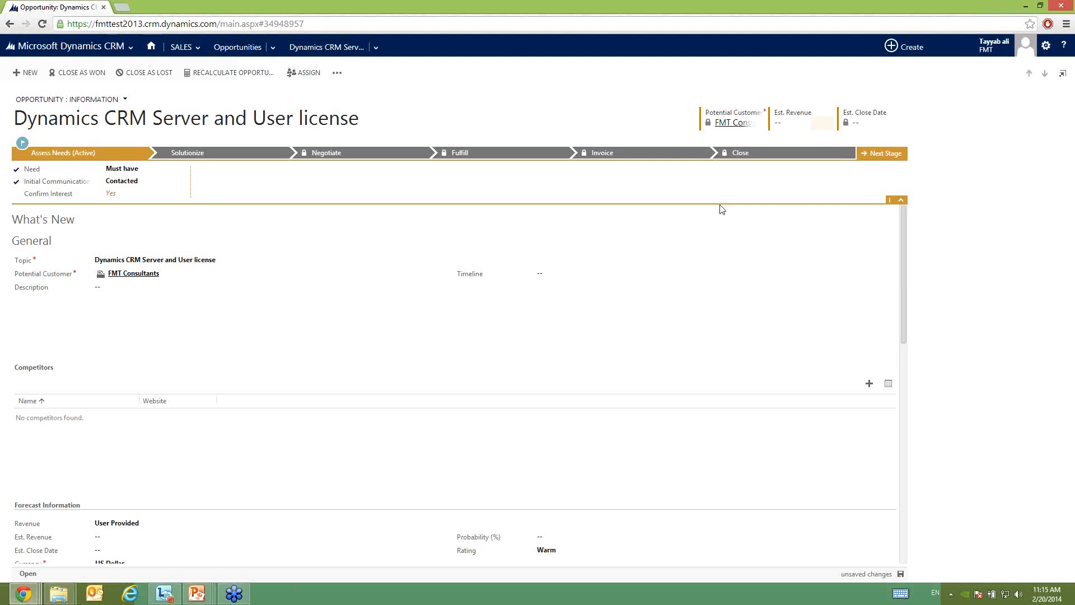
pyautogui.click(857, 152)
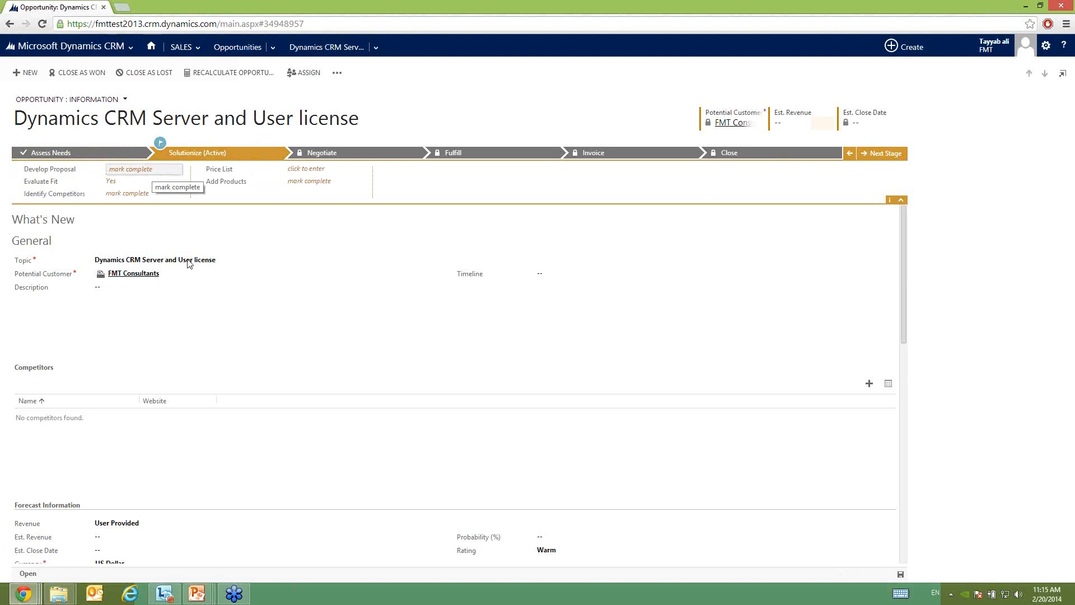
pyautogui.click(125, 170)
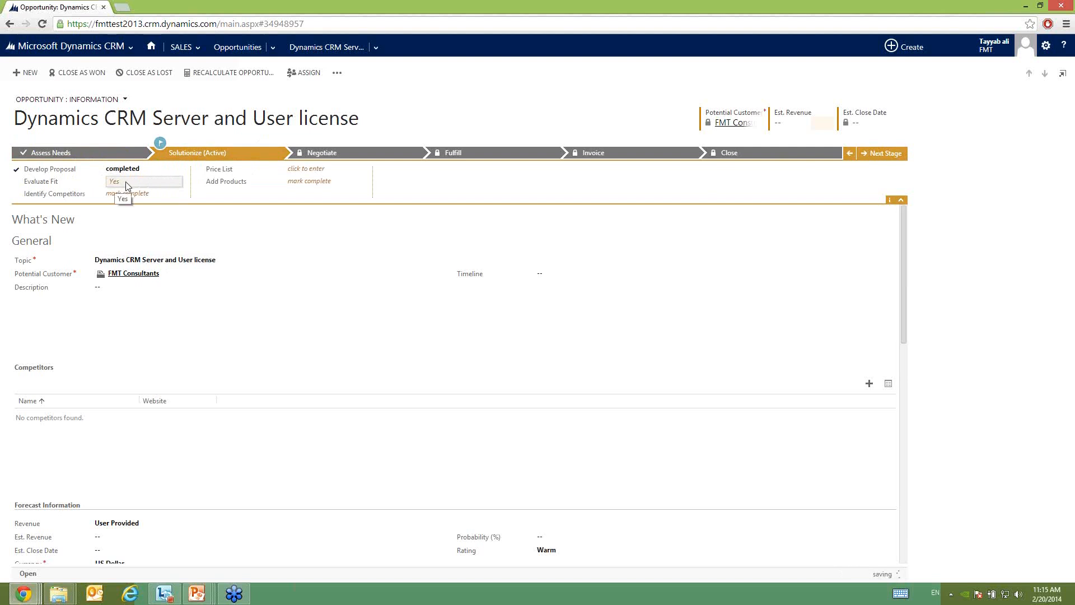
pyautogui.click(163, 196)
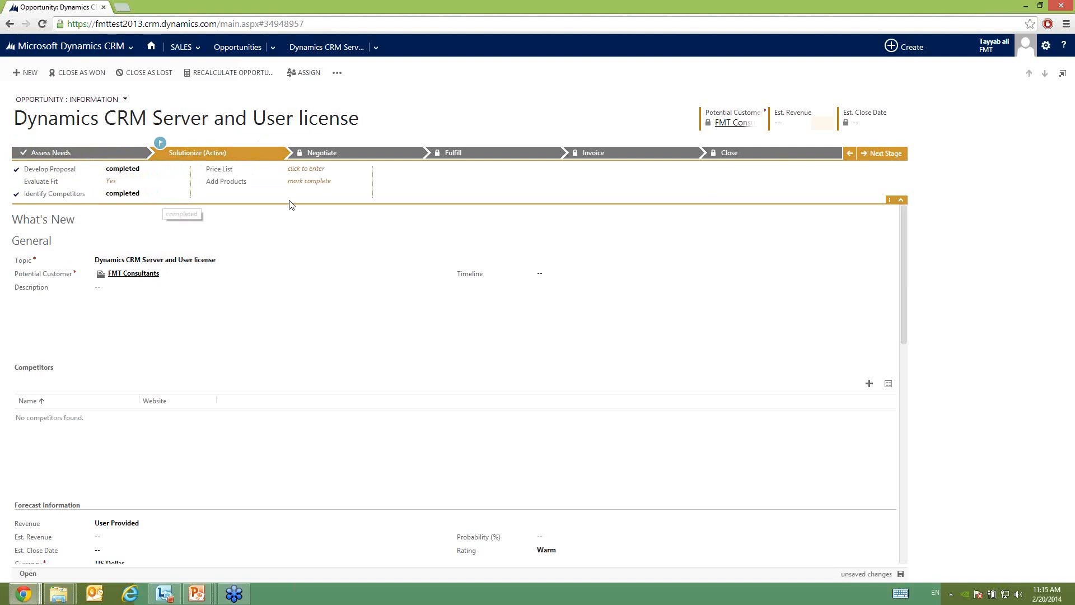
# Set the opportunity's price list to Default in the Solutionize stage
pyautogui.click(328, 169)
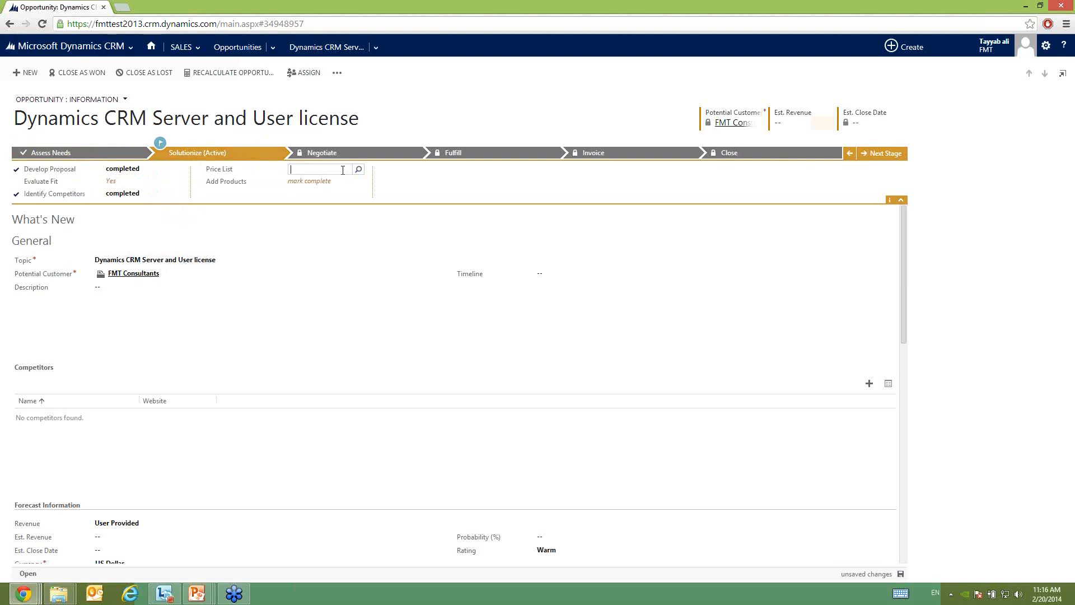
pyautogui.write('default')
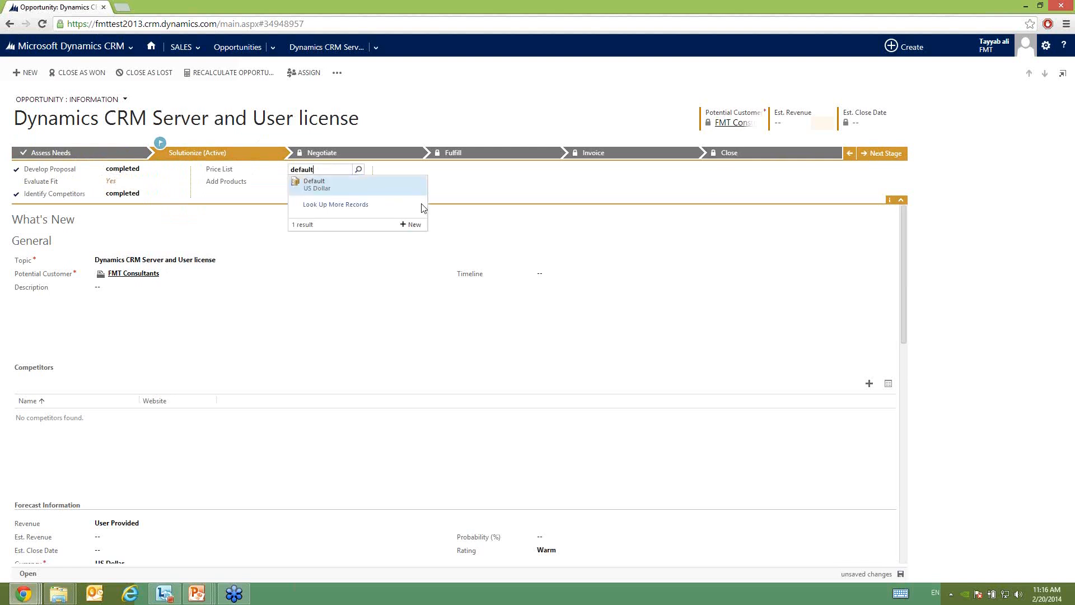
pyautogui.click(300, 190)
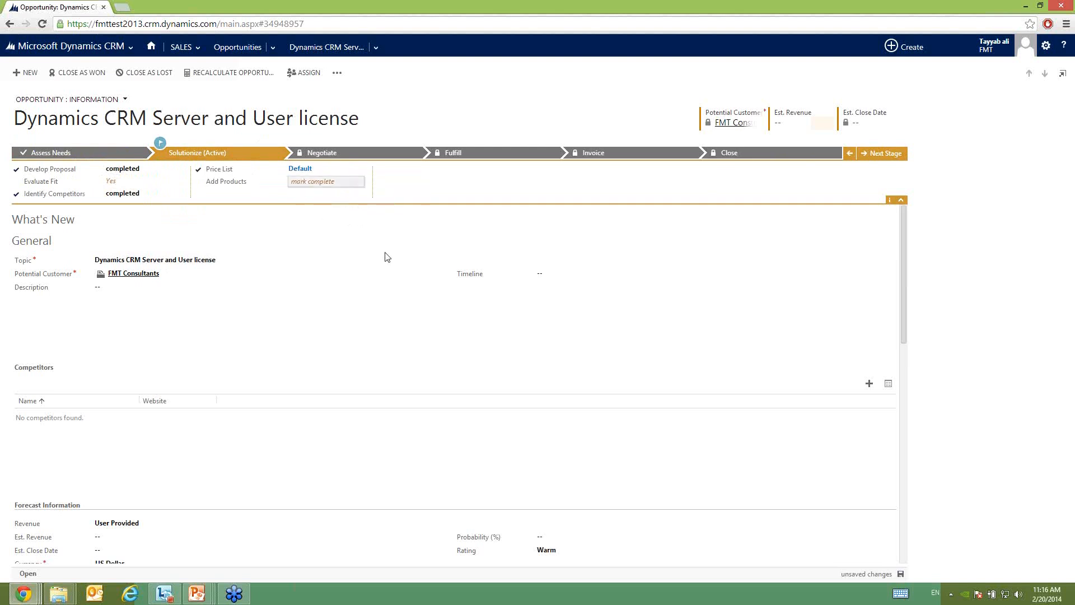
# Switch the Revenue option in the forecast information to System Calculated
pyautogui.scroll(-3, 173, 302)
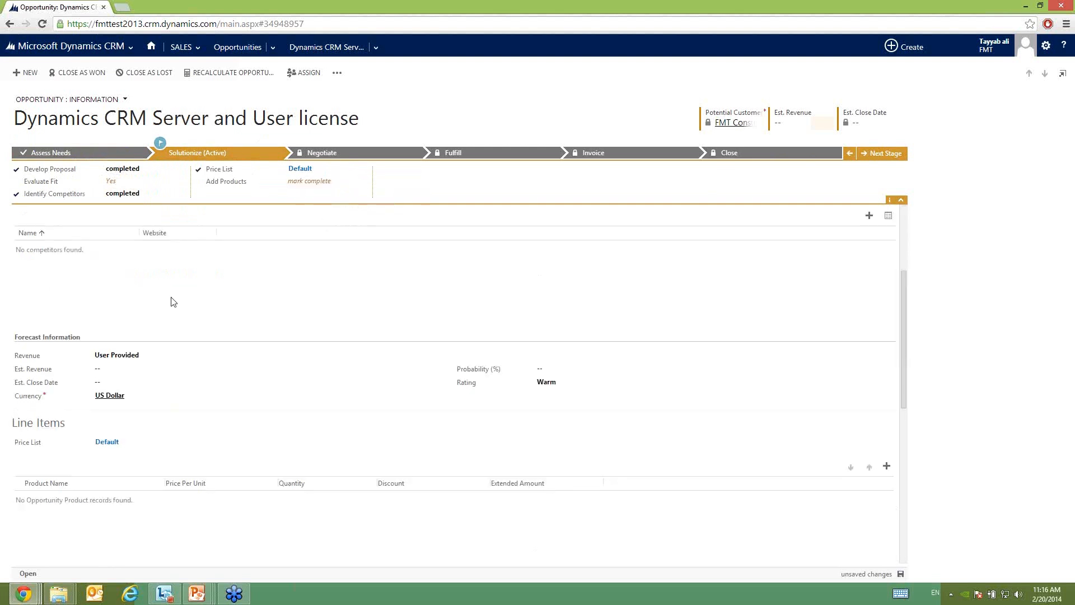
pyautogui.click(126, 356)
pyautogui.click(397, 371)
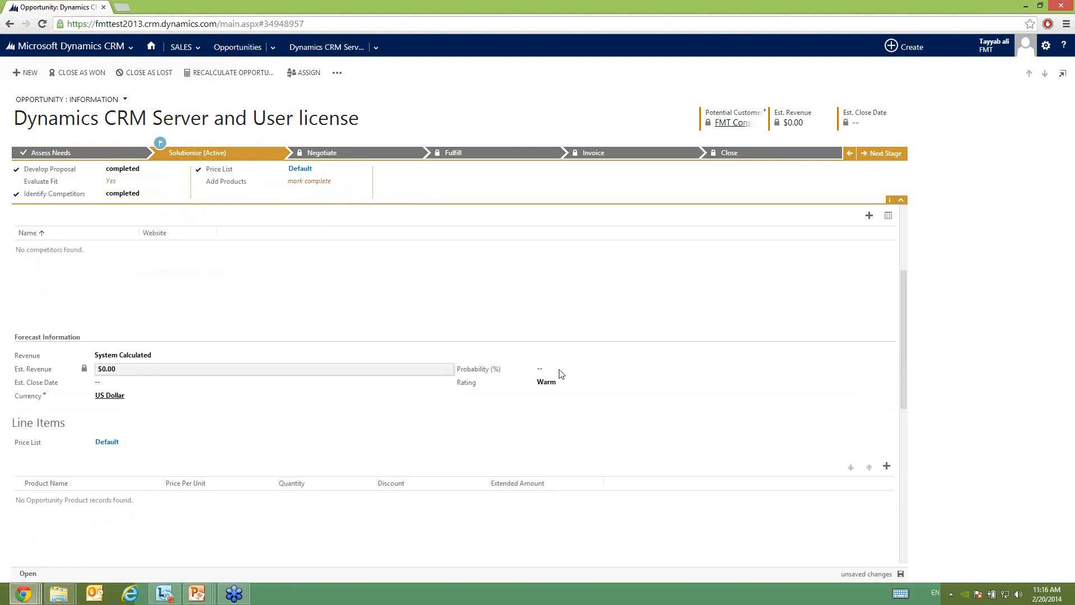
# Add the existing product CRM Server License to the opportunity's line items
pyautogui.scroll(-2, 728, 367)
pyautogui.click(887, 355)
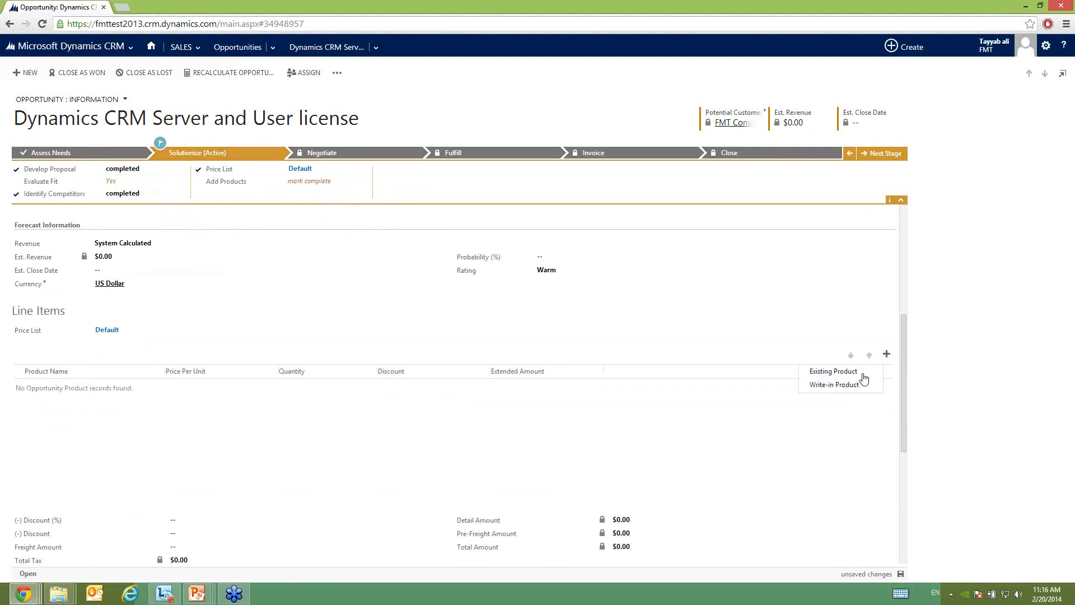
pyautogui.click(839, 372)
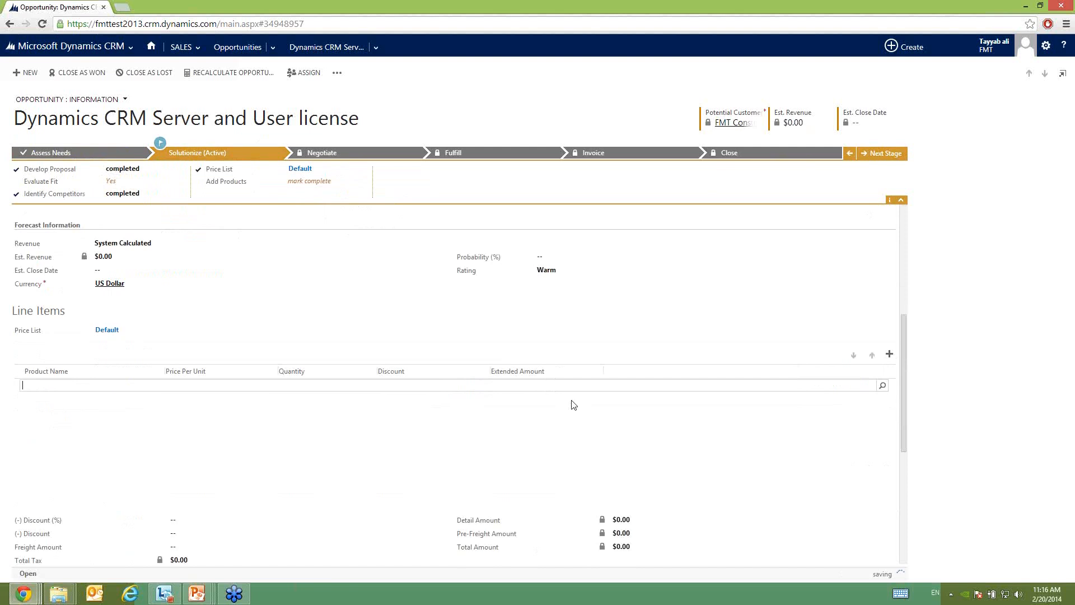
pyautogui.write('CRM')
pyautogui.press('BackSpace')
pyautogui.write('CRM')
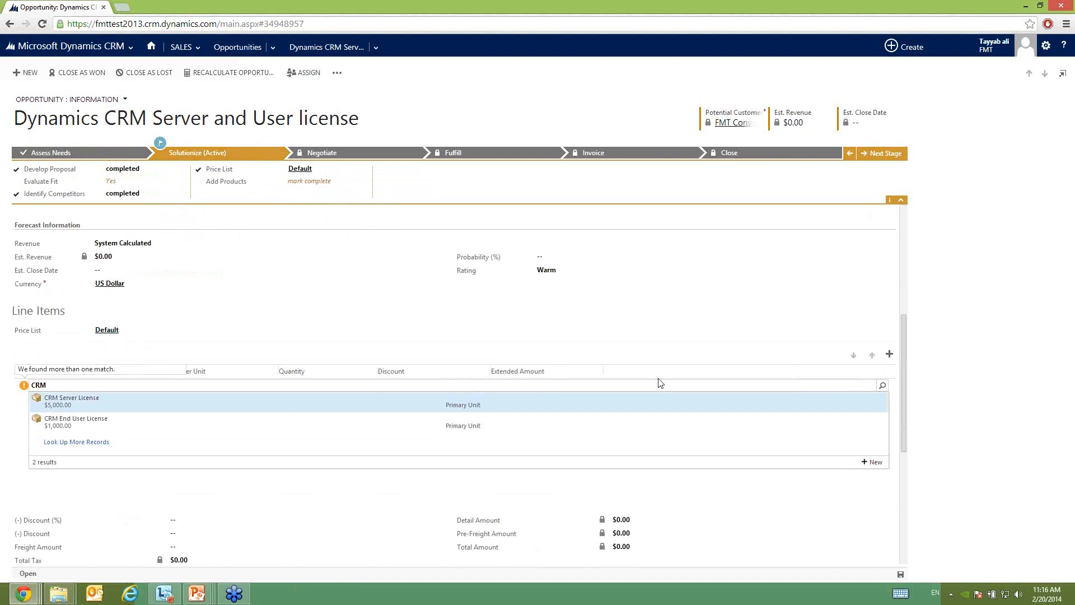
pyautogui.click(919, 369)
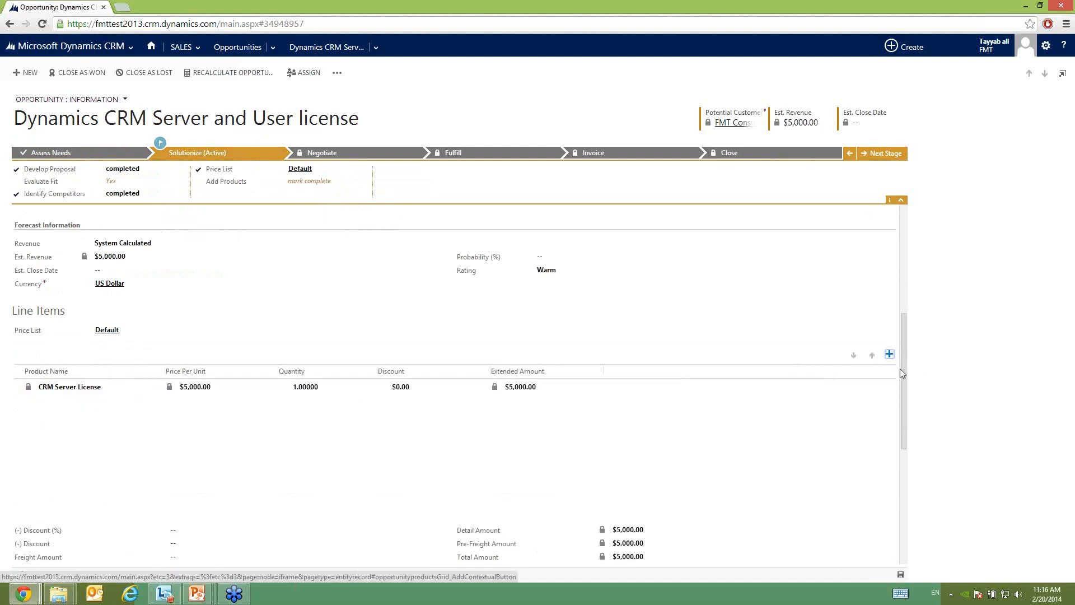
# Add the existing product CRM End User License as another line item
pyautogui.click(890, 354)
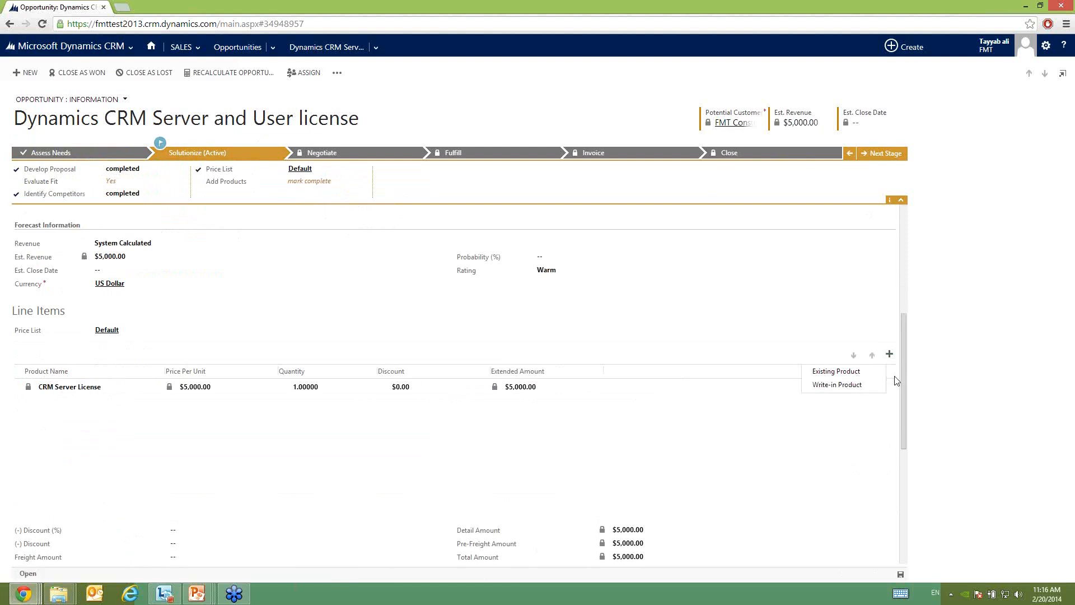
pyautogui.click(836, 371)
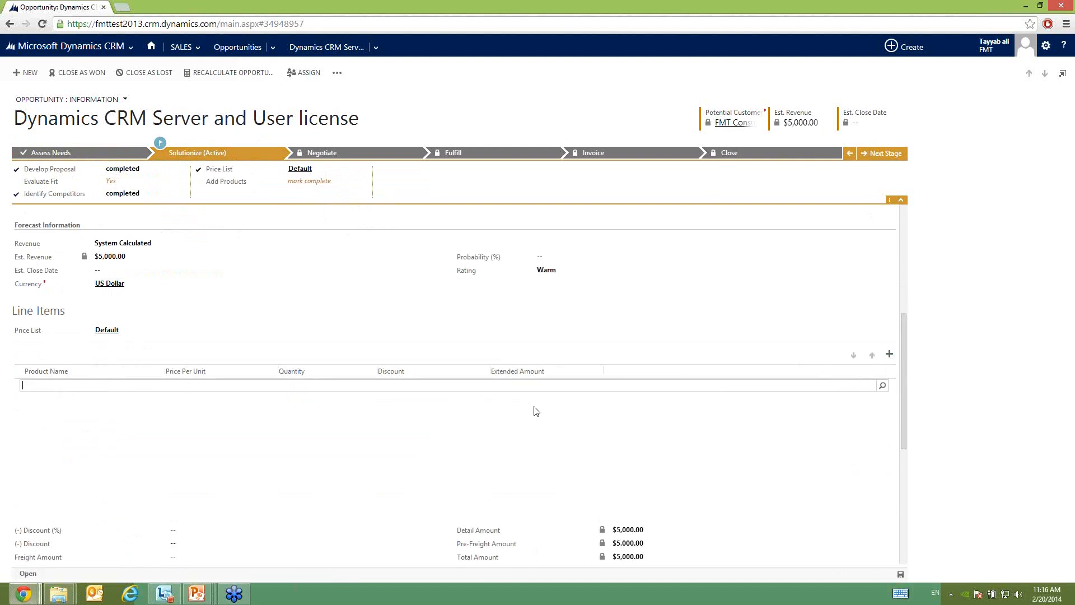
pyautogui.write('CRM')
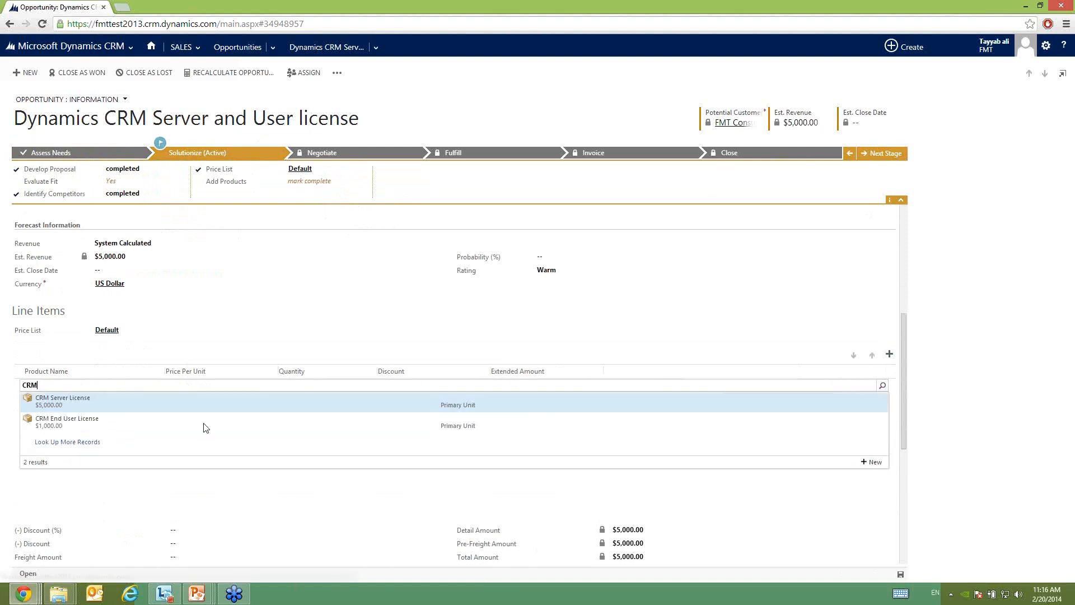
pyautogui.click(234, 419)
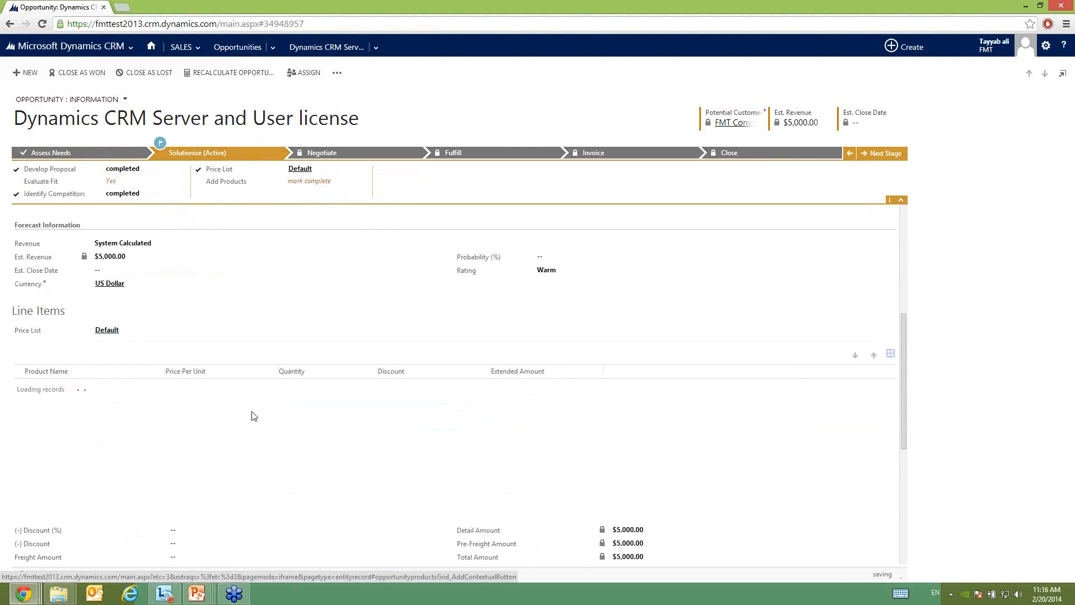
# Set the quantity of the CRM End User License line item to 10
pyautogui.click(297, 406)
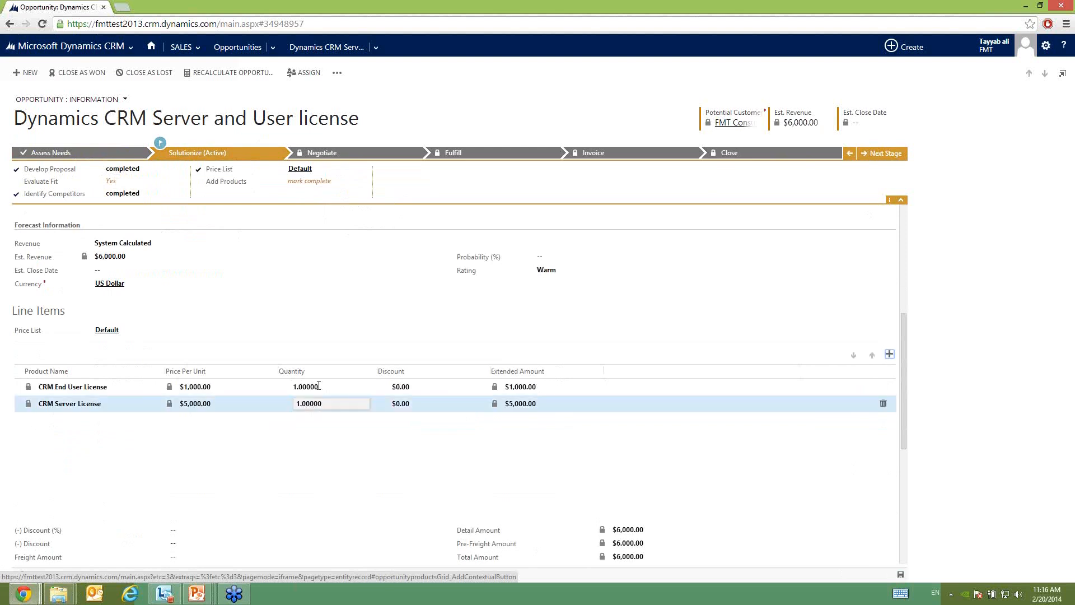
pyautogui.click(319, 386)
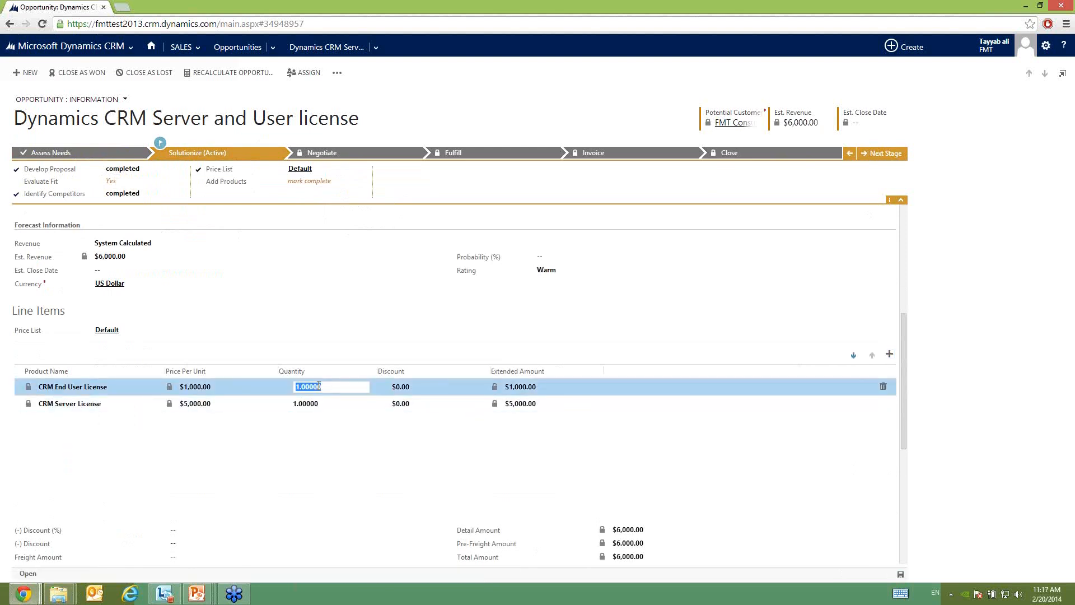
pyautogui.write('10')
pyautogui.click(510, 403)
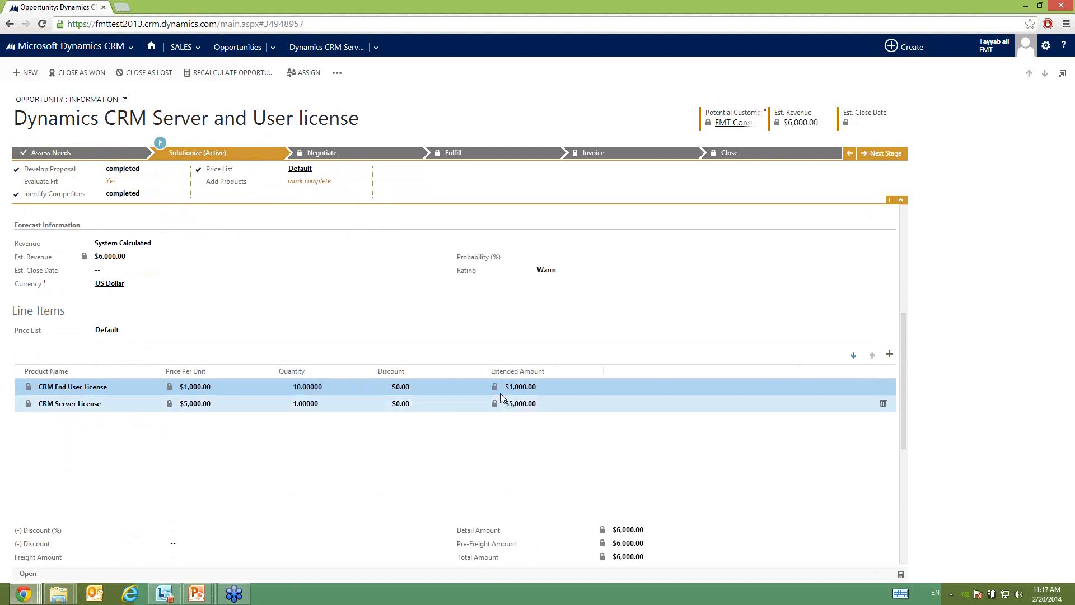
pyautogui.click(545, 392)
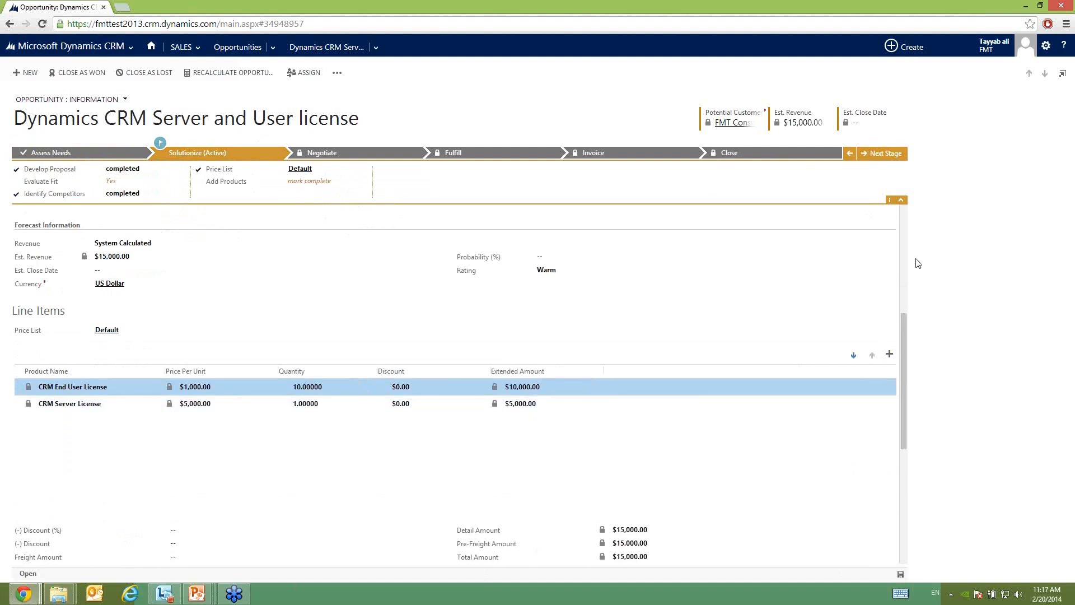
pyautogui.scroll(5, 611, 318)
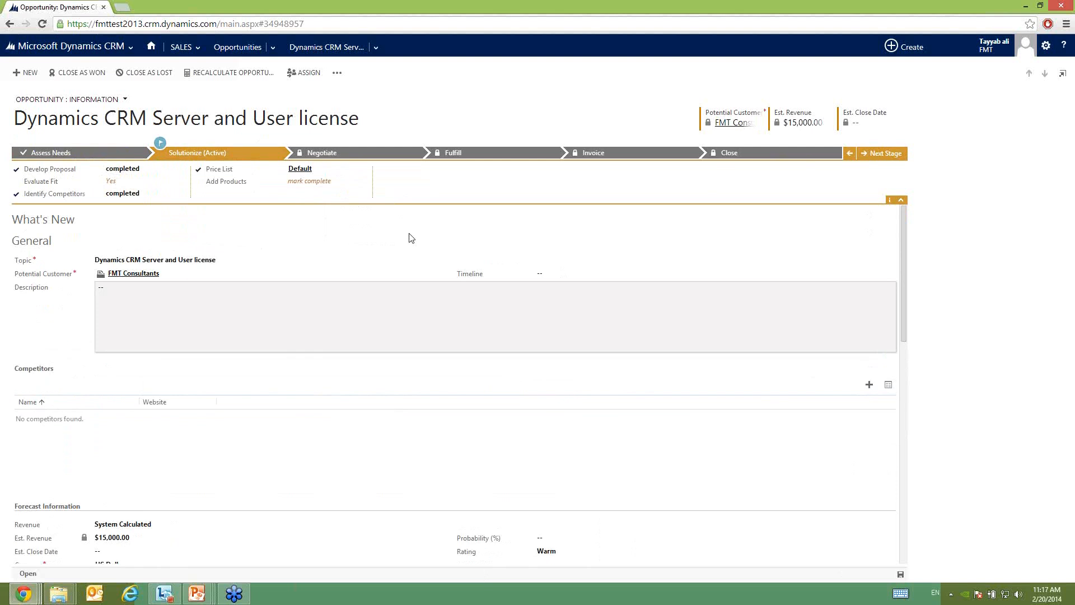
# Mark the Add Products step of the Solutionize stage as complete, and create and save a quote for the next stage
pyautogui.click(317, 183)
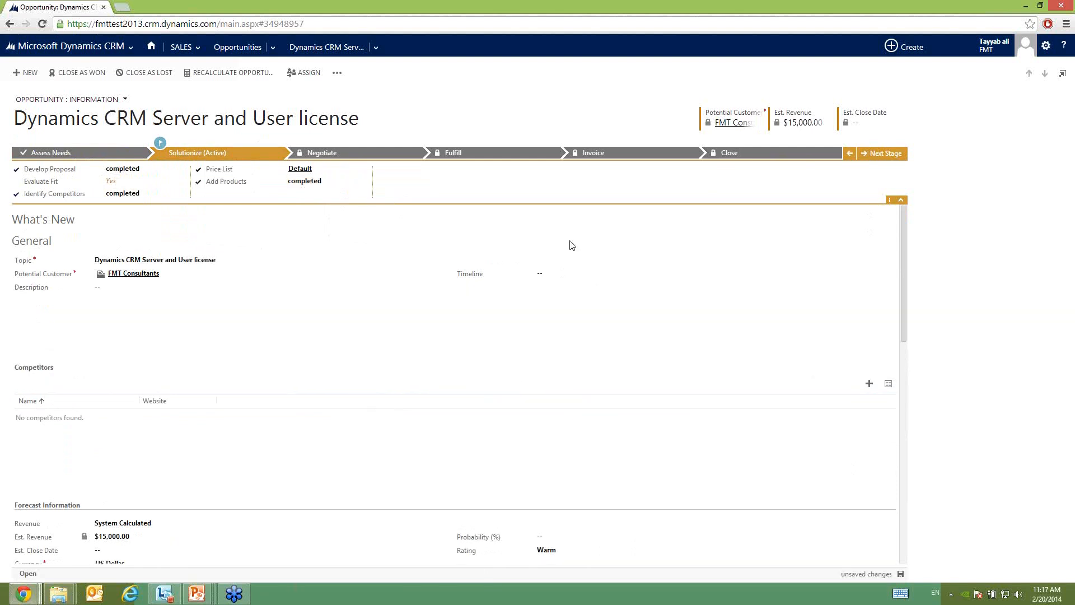
pyautogui.click(887, 153)
pyautogui.click(877, 156)
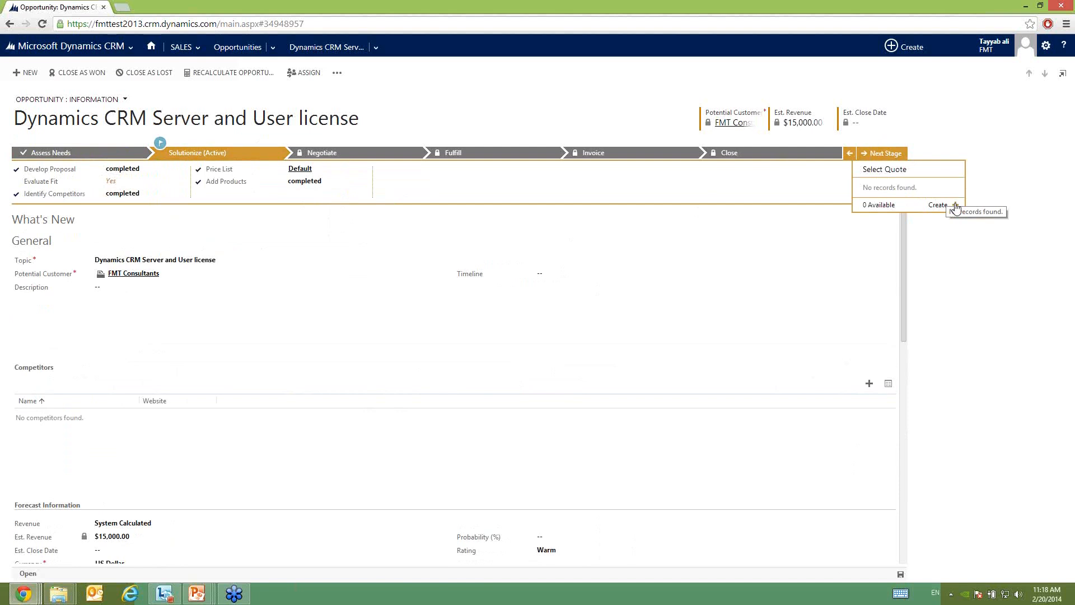
pyautogui.click(955, 206)
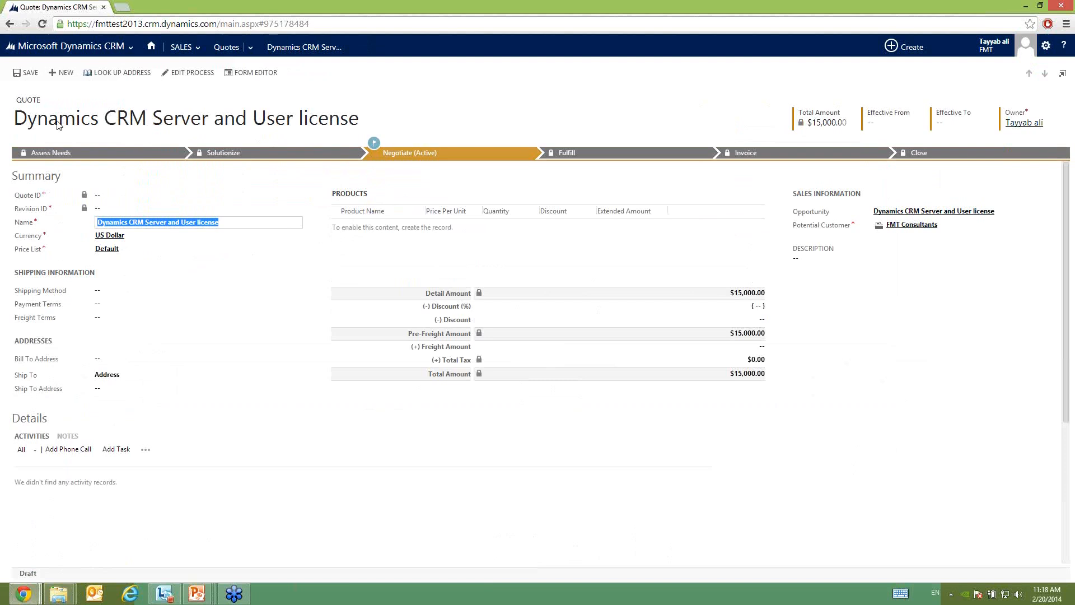
pyautogui.click(26, 76)
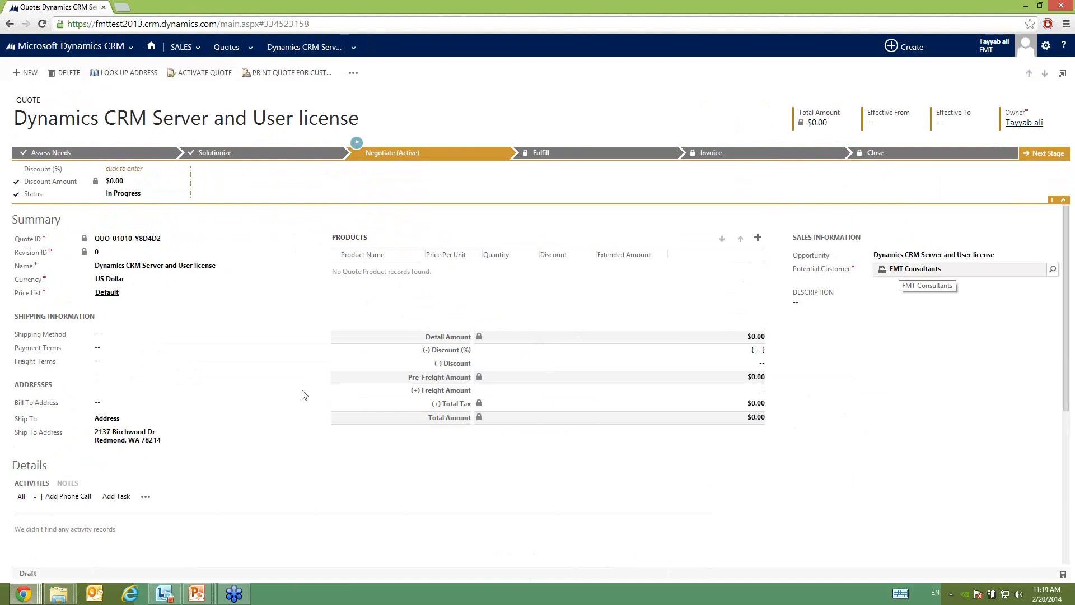
# Bring the product line items into the quote by getting products from the Dynamics CRM Server and User license opportunity
pyautogui.click(112, 448)
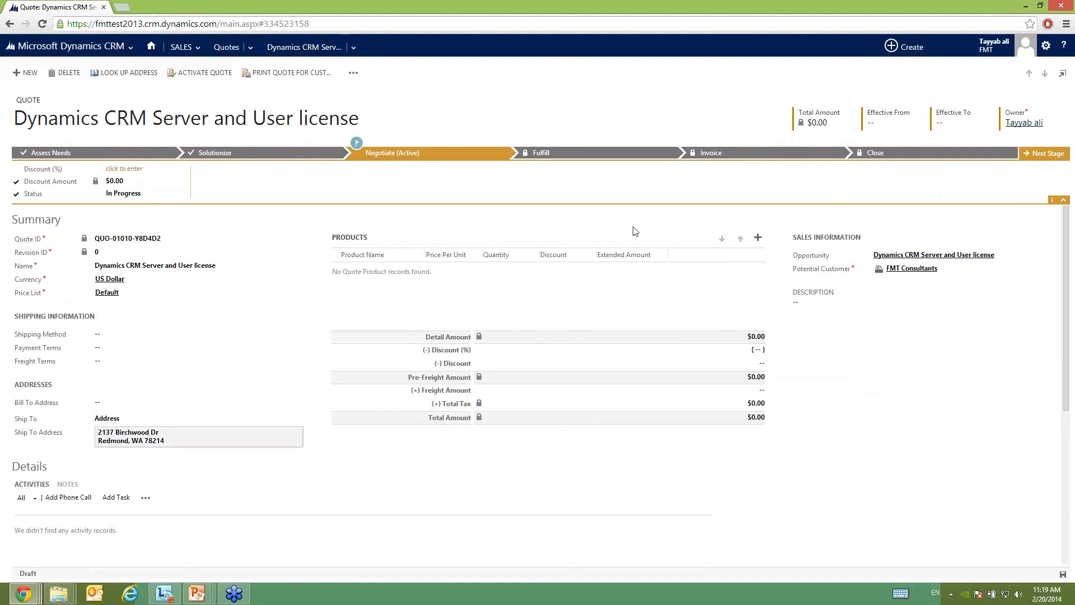
pyautogui.click(759, 239)
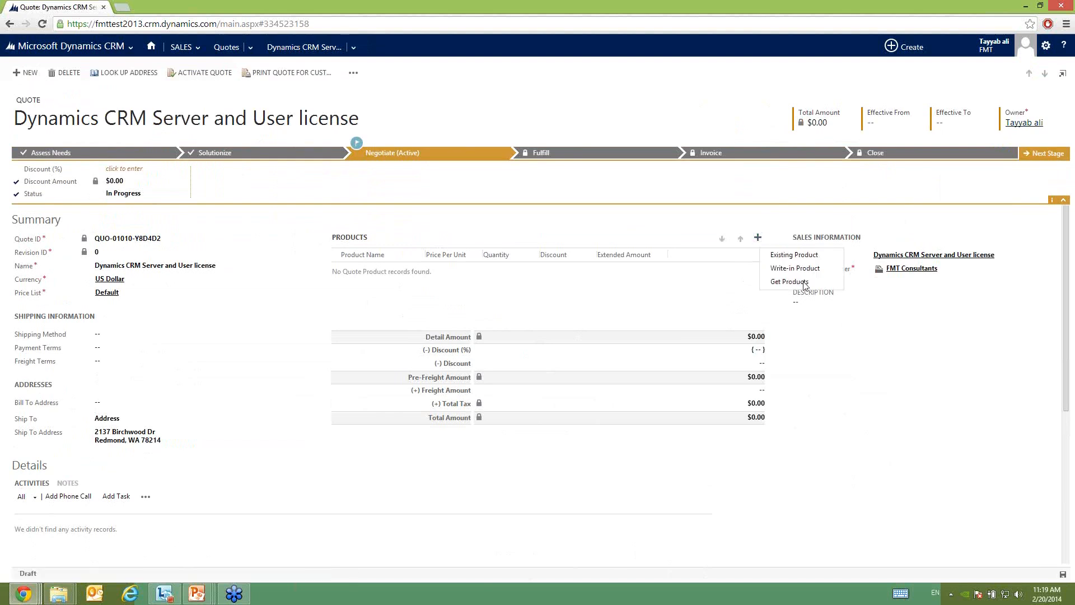
pyautogui.click(805, 284)
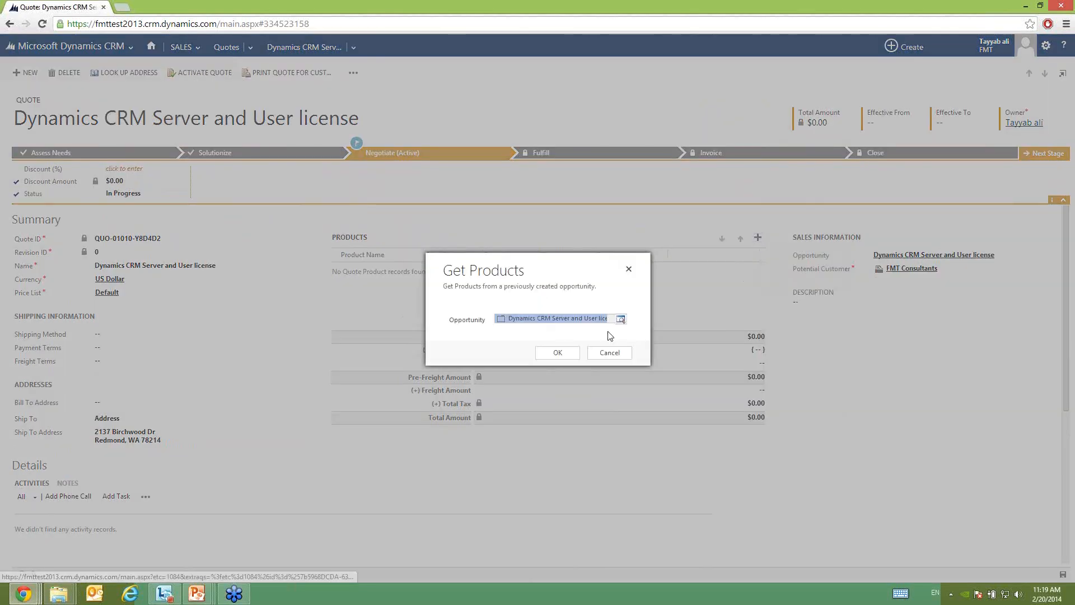
pyautogui.press('Return')
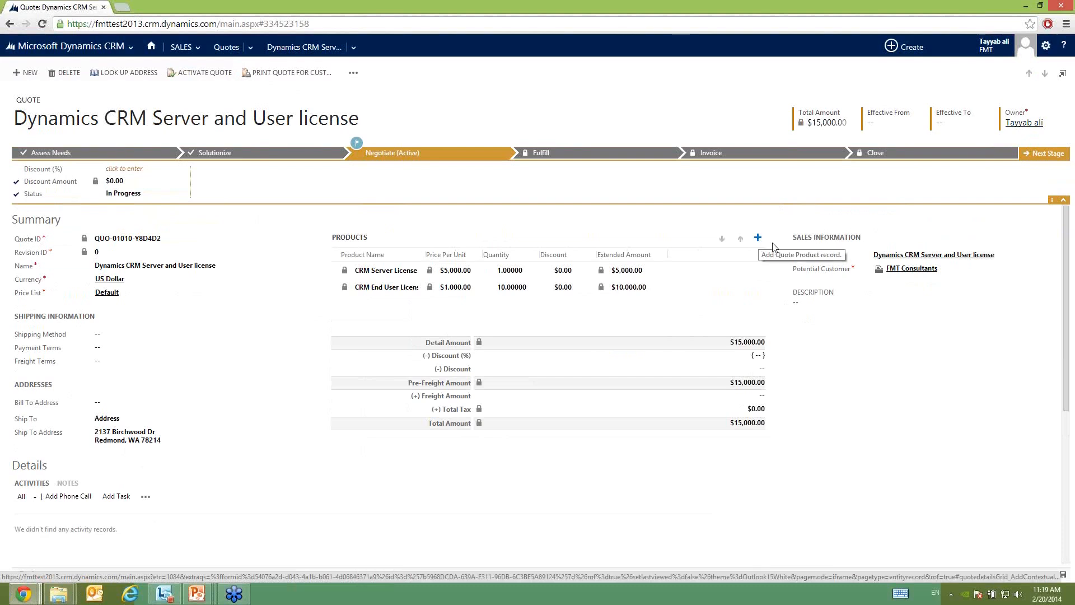
# Set the quote's discount percentage to 10 in the Negotiate stage
pyautogui.click(758, 237)
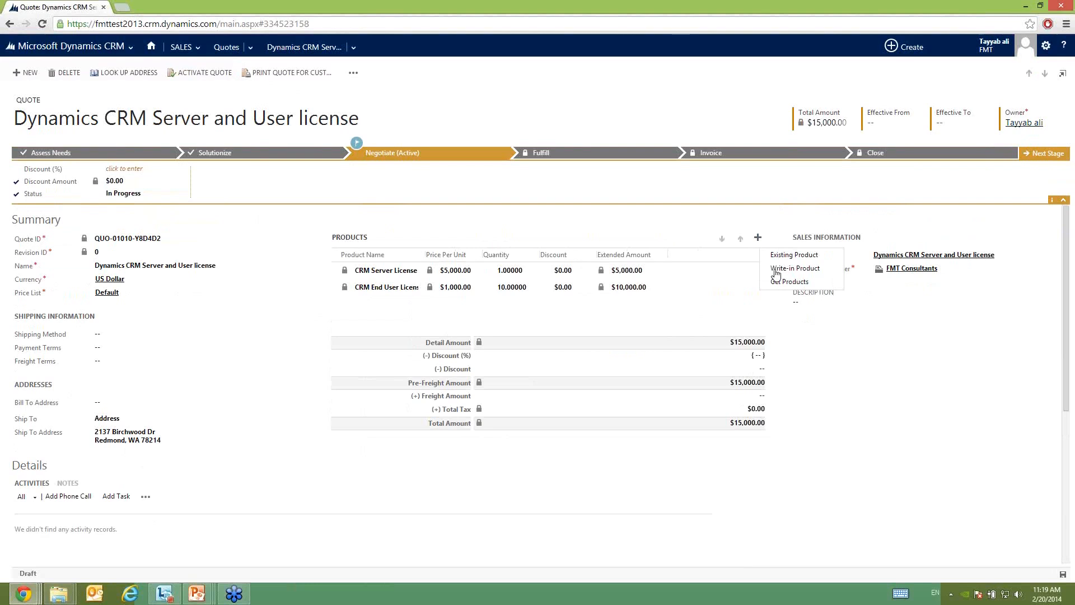
pyautogui.click(146, 170)
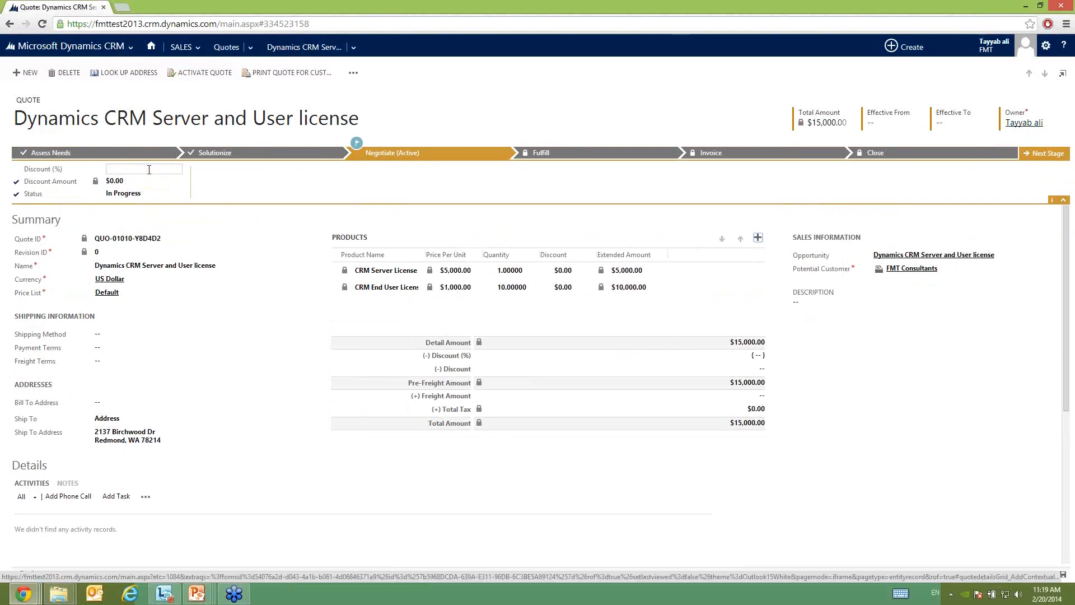
pyautogui.write('10')
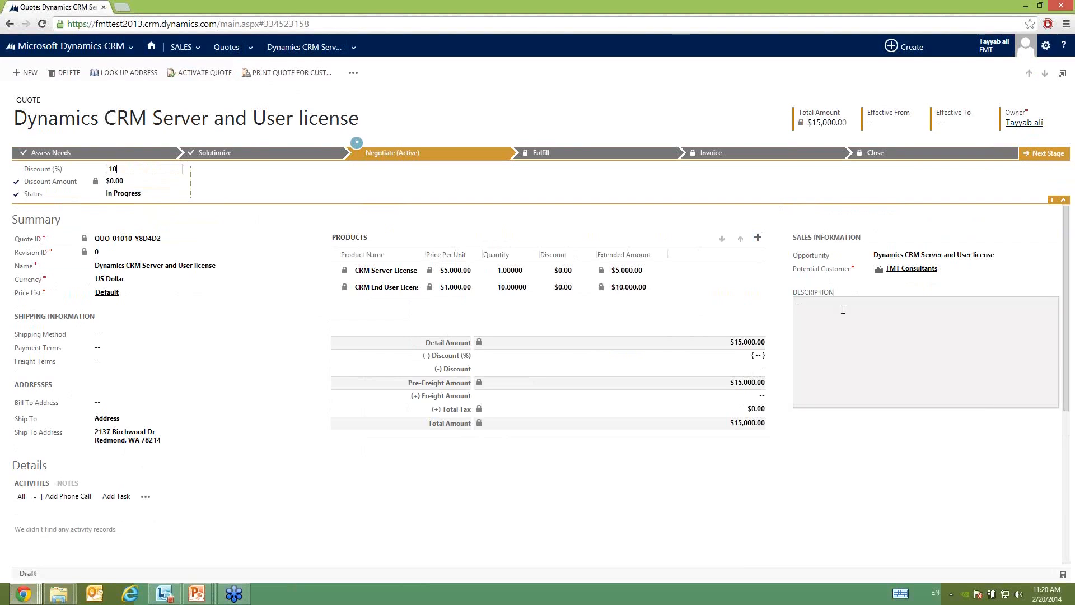
pyautogui.click(843, 309)
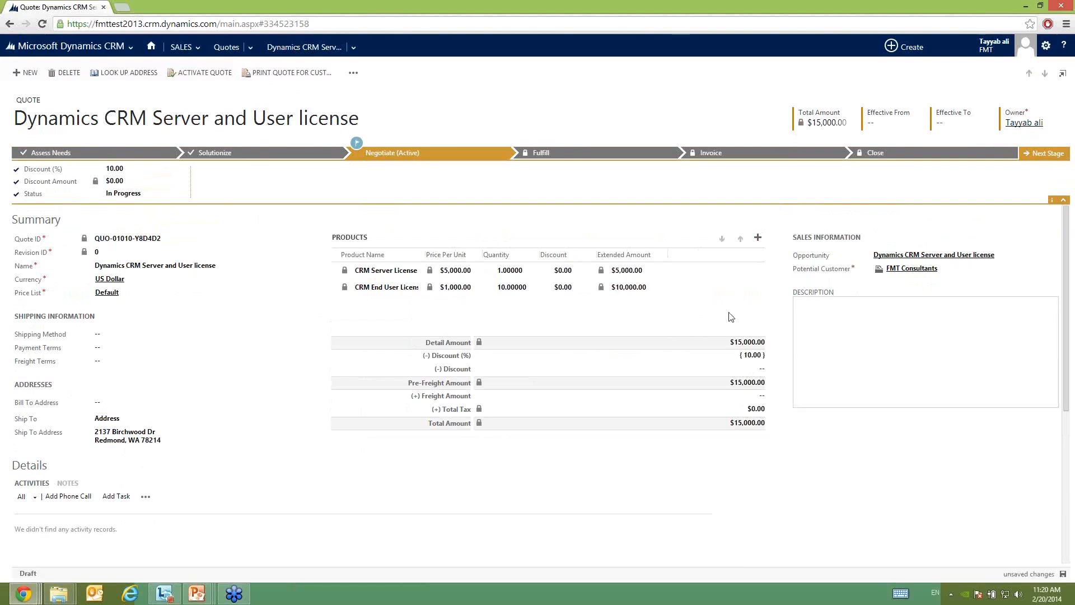
pyautogui.click(656, 272)
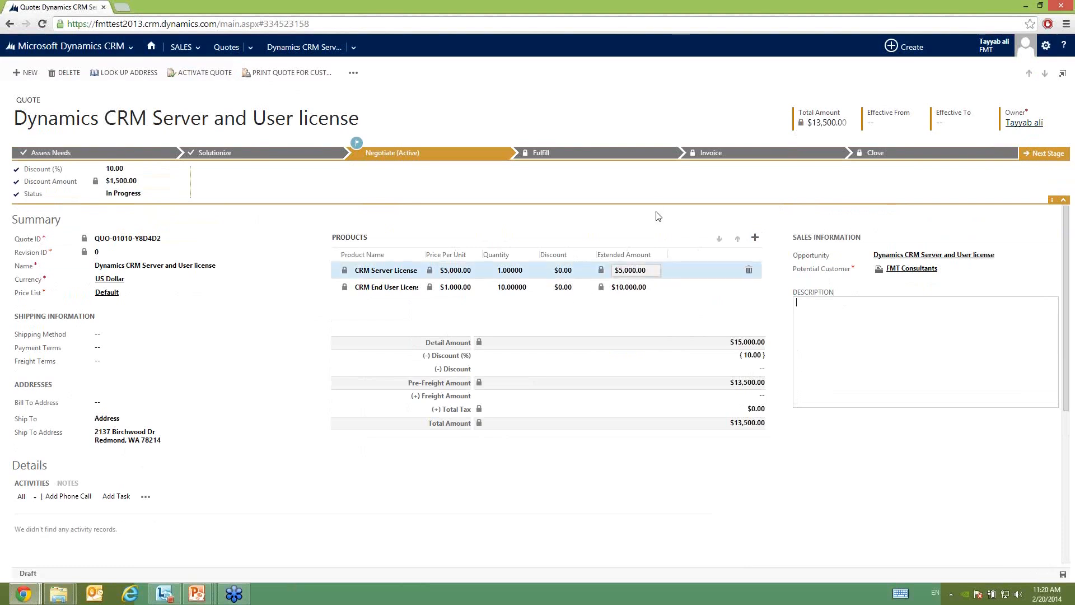
# Activate the quote and create a Won order from it, closing the opportunity with actual revenue calculated from quotes
pyautogui.click(658, 216)
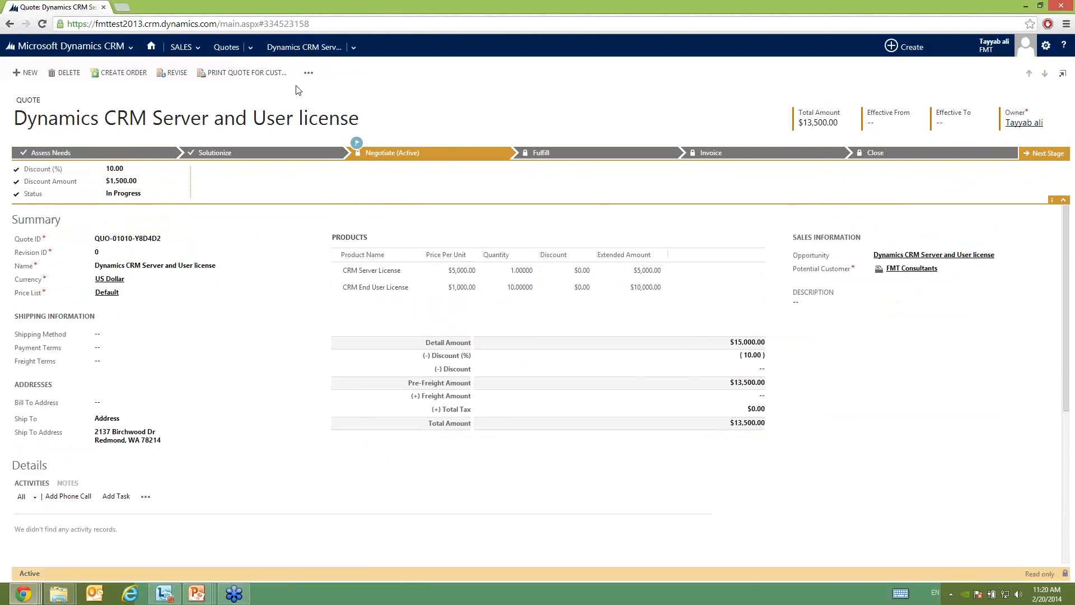
pyautogui.click(121, 74)
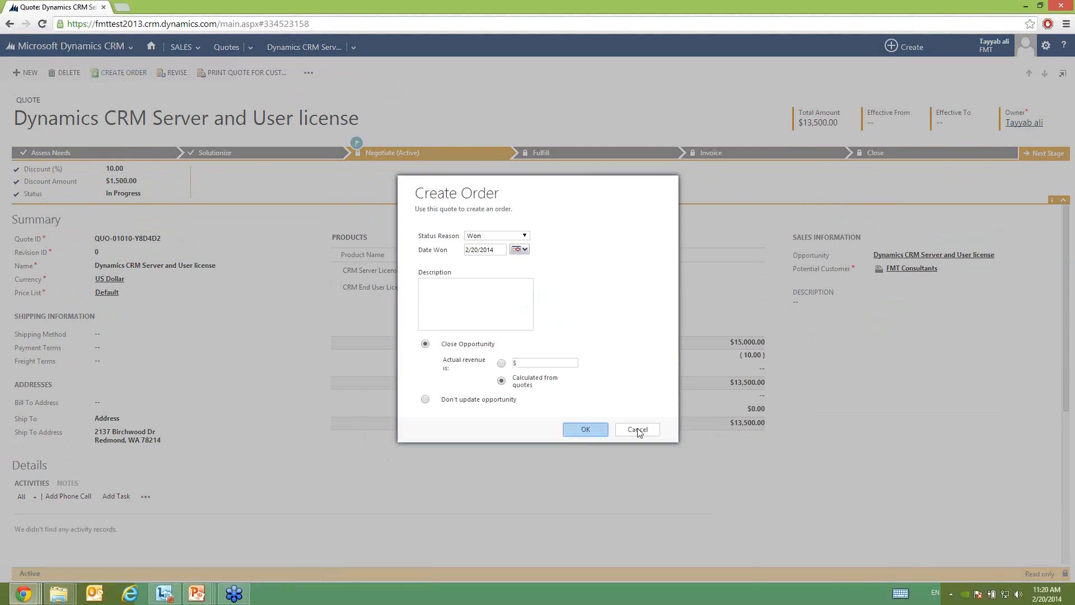
pyautogui.press('Return')
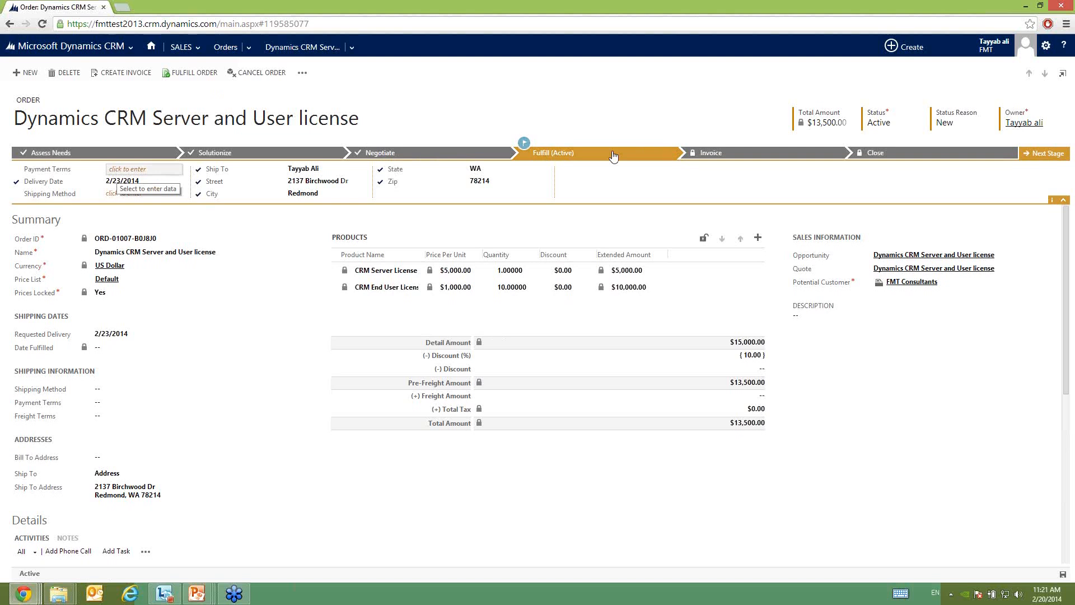
# Set the order's payment terms to Net 30 and its shipping method to Airborne in the Fulfill stage
pyautogui.click(141, 169)
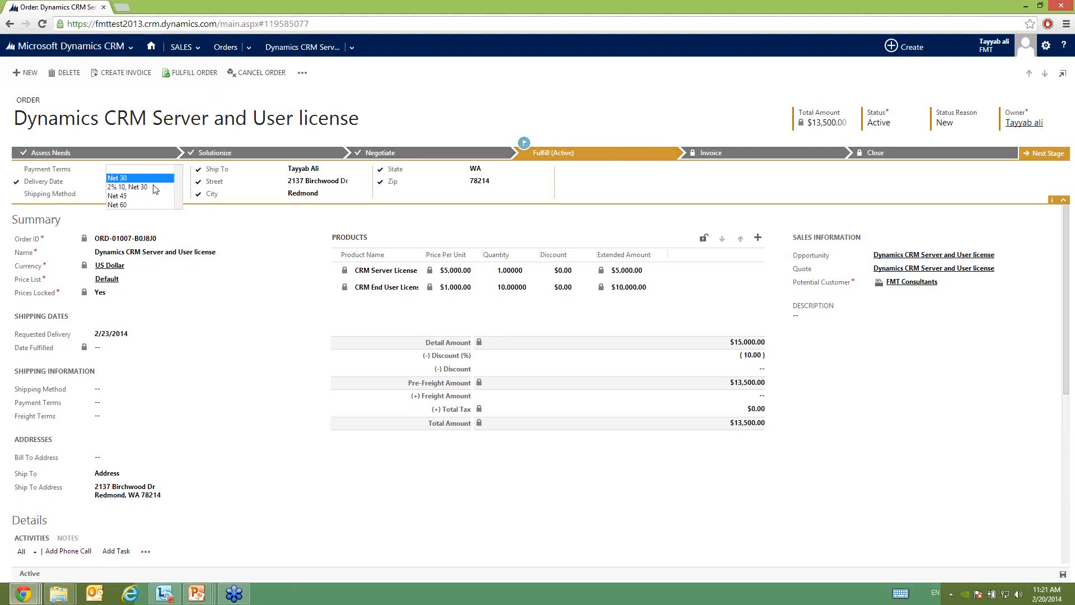
pyautogui.click(120, 178)
pyautogui.click(126, 196)
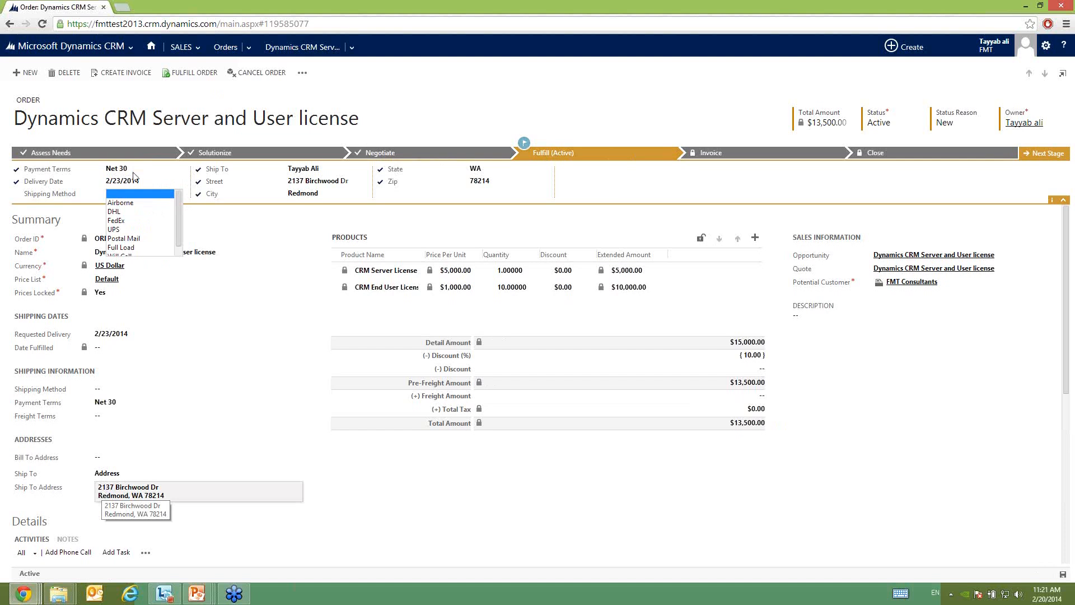
pyautogui.click(121, 205)
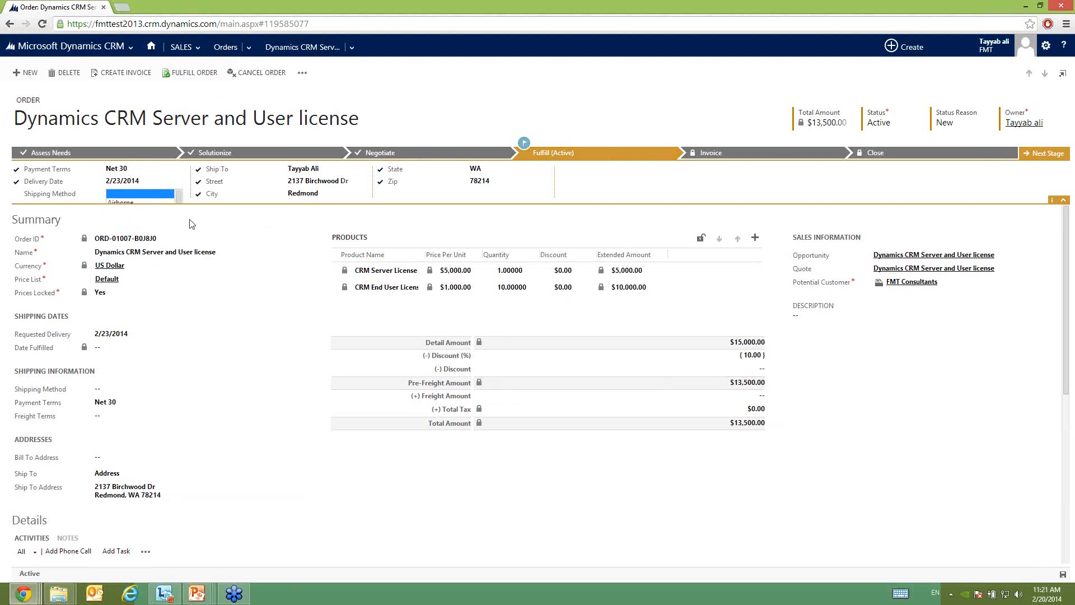
pyautogui.press('Down')
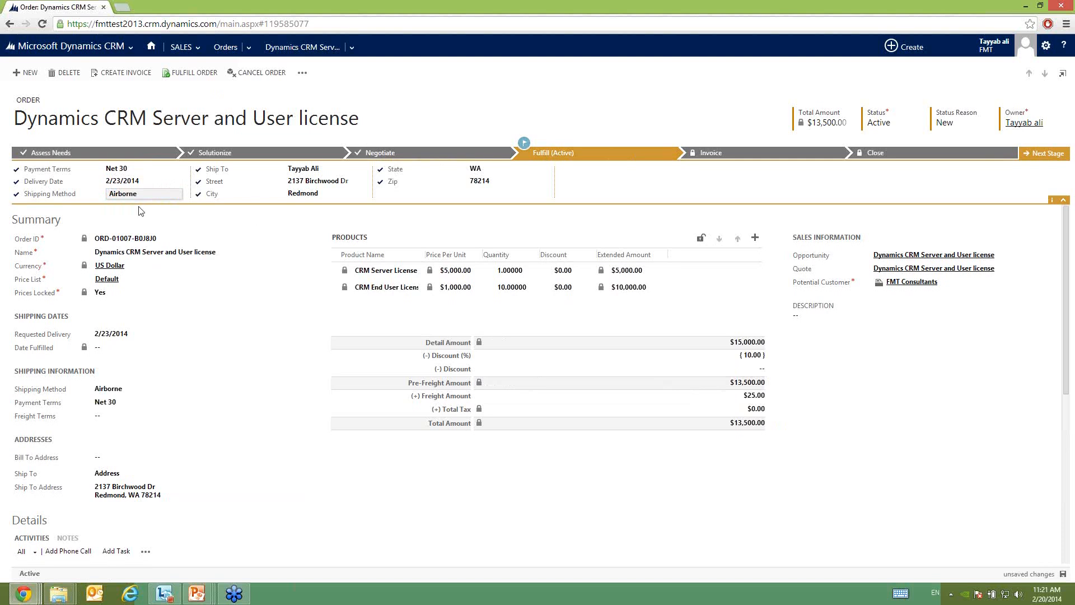
pyautogui.click(757, 402)
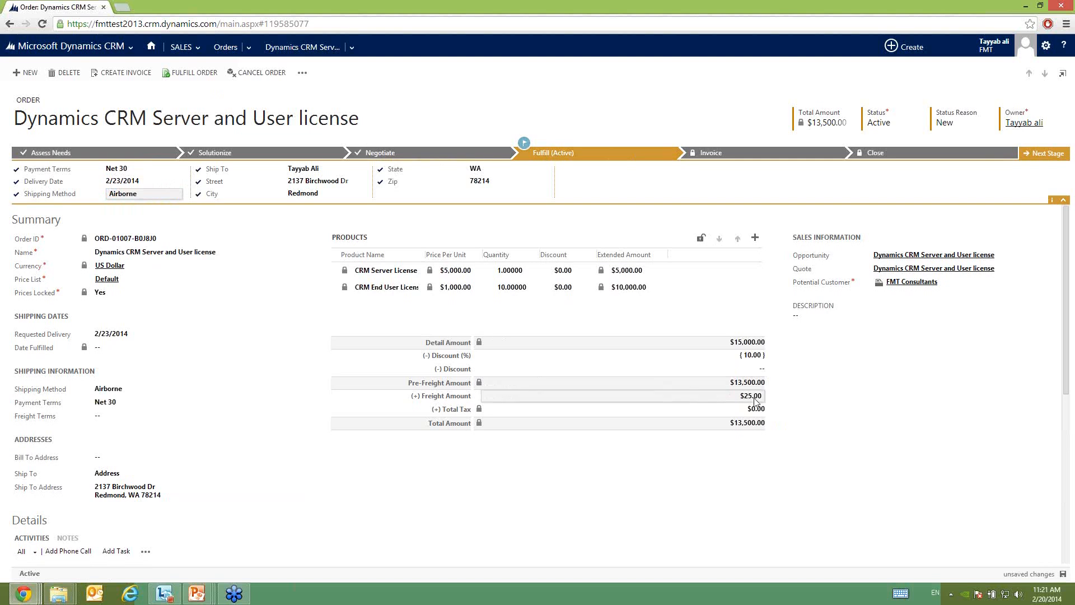
pyautogui.click(780, 190)
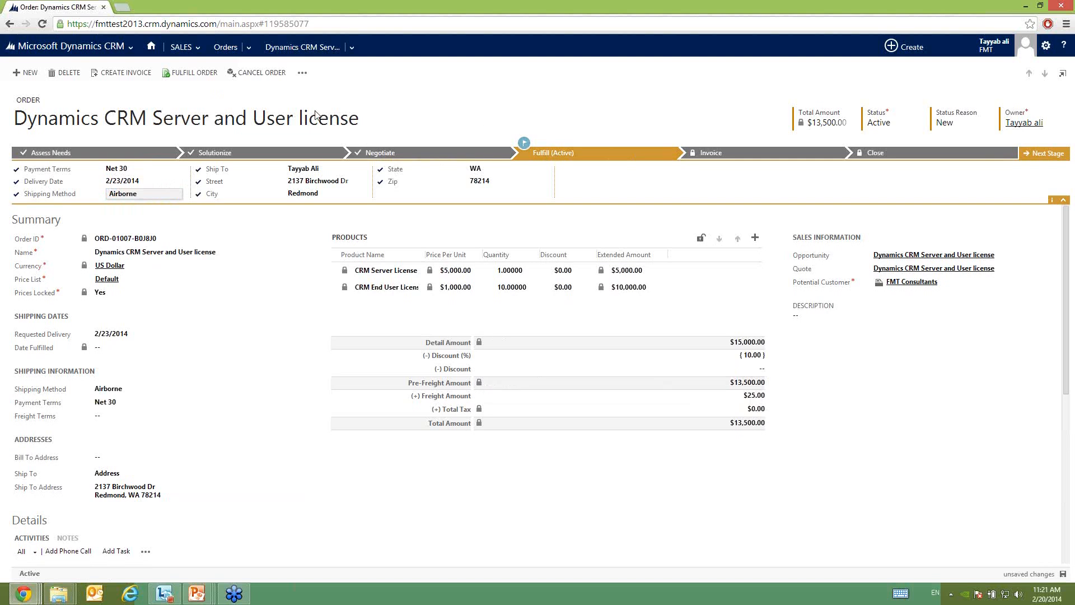
# Fulfill the order and create its invoice for the Invoice stage
pyautogui.click(189, 74)
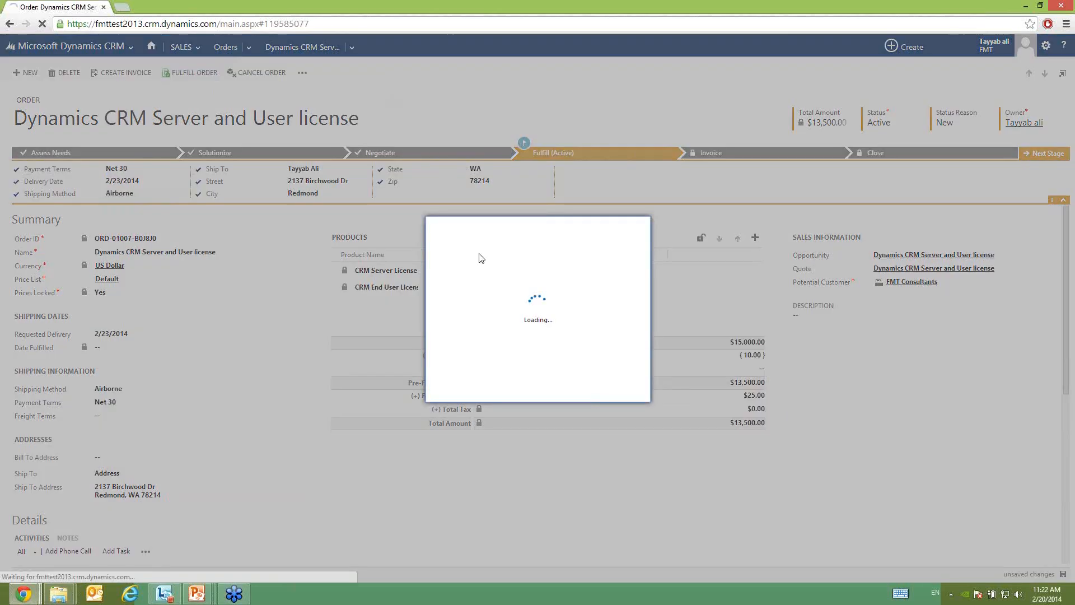
pyautogui.click(560, 389)
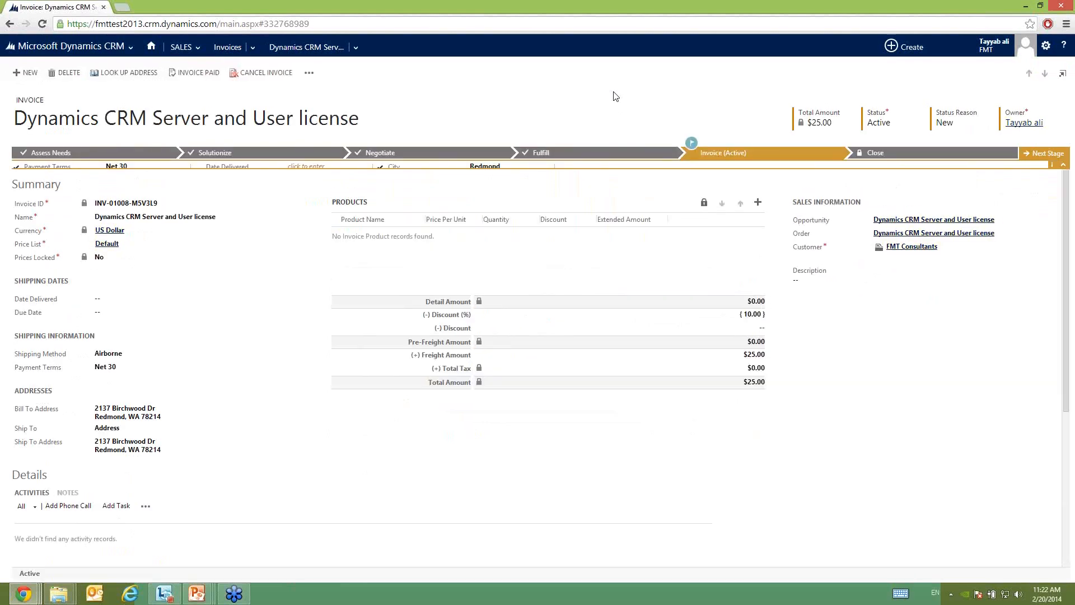
# Set the invoice's date delivered to 2/28/2014
pyautogui.click(311, 169)
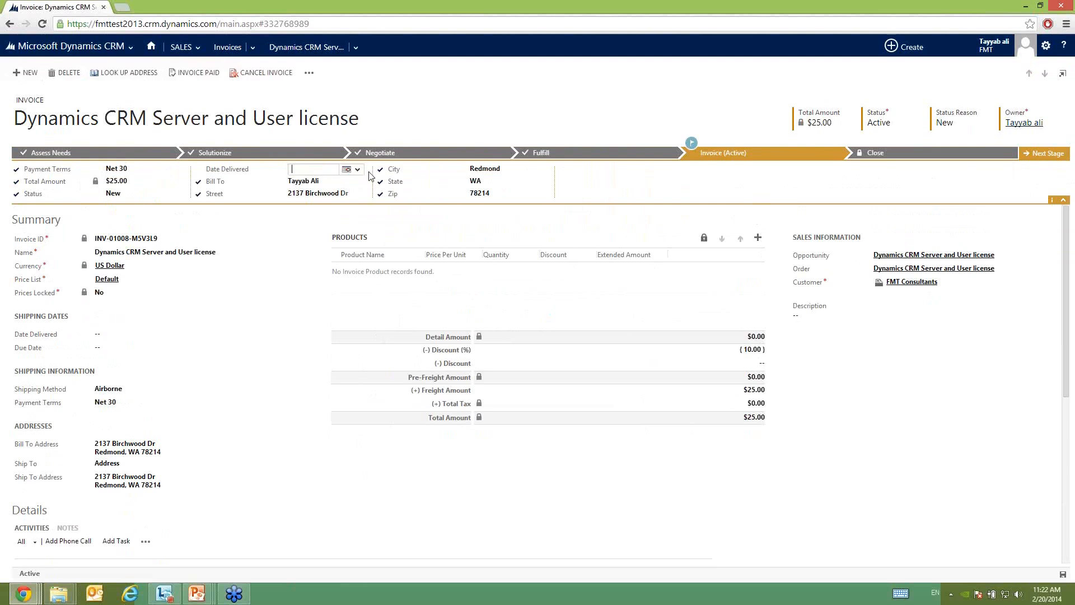
pyautogui.click(351, 169)
pyautogui.click(405, 255)
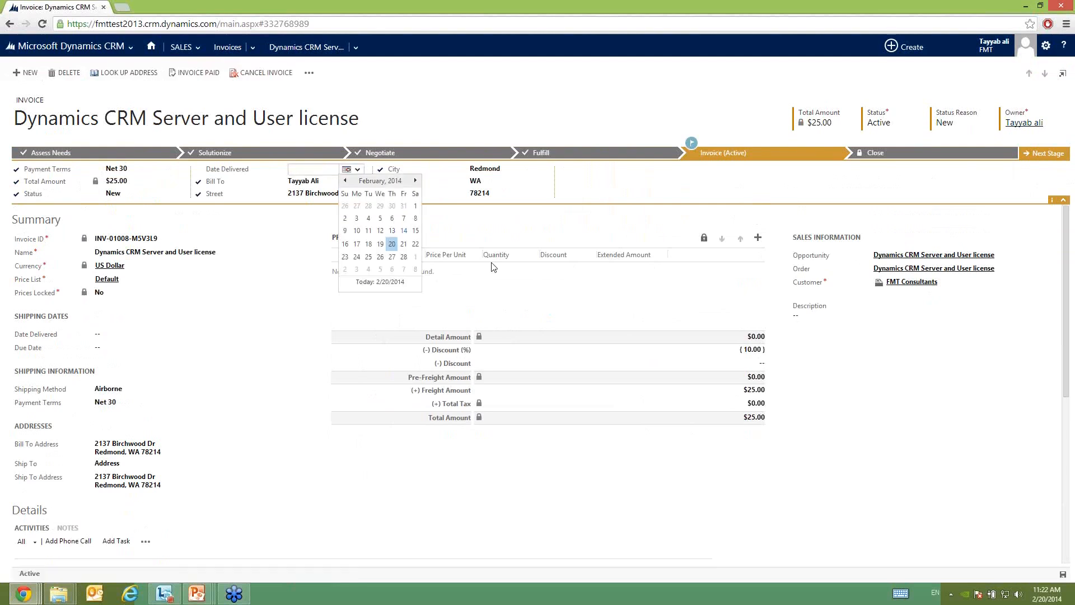
# Bring the product line items into the invoice with Get Products and mark the invoice as paid
pyautogui.click(758, 239)
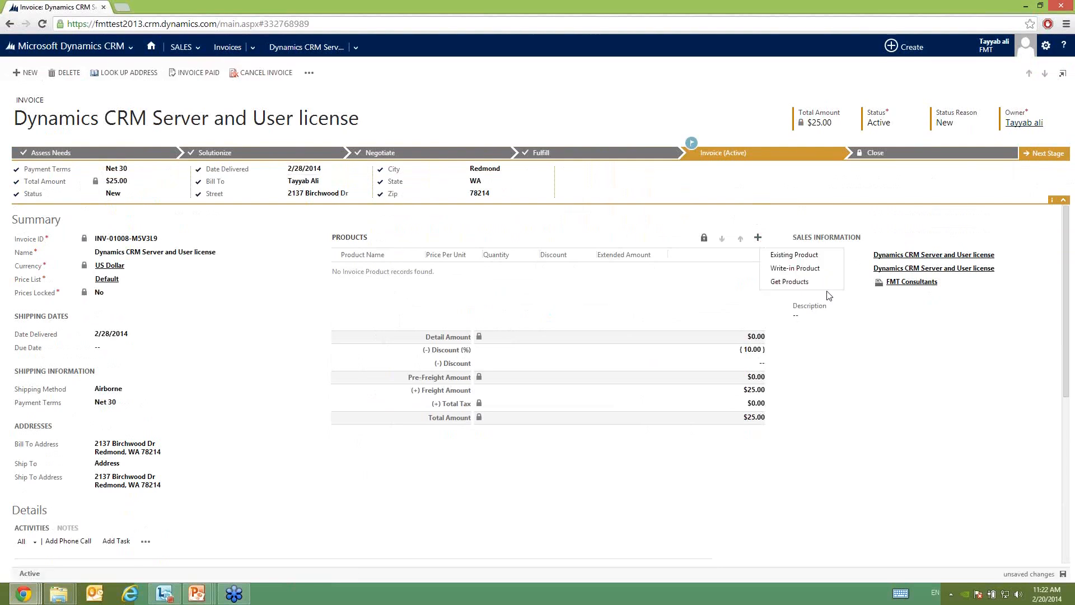
pyautogui.click(825, 284)
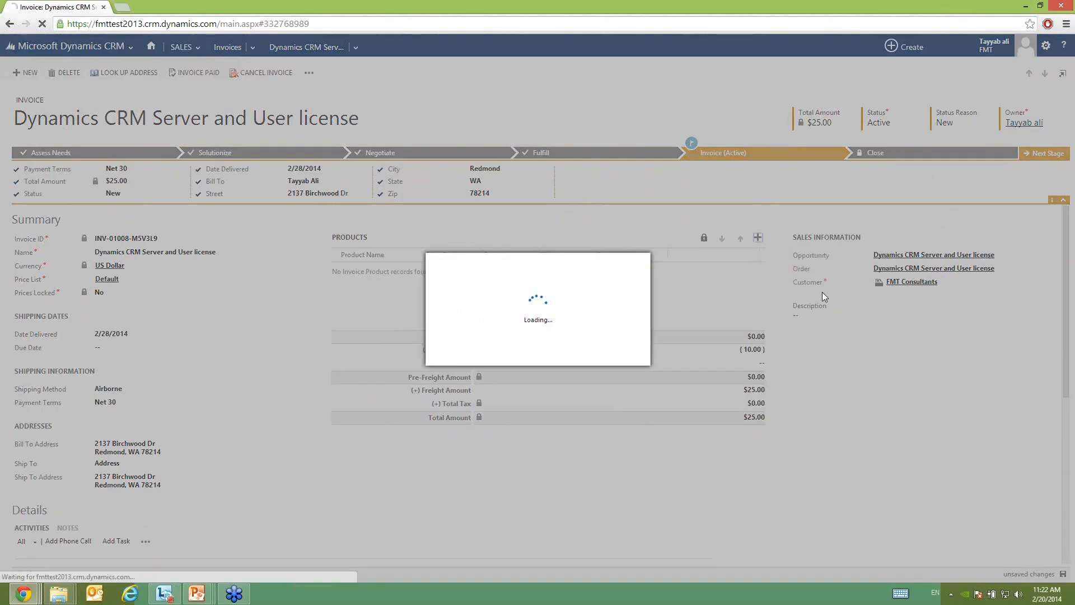
pyautogui.click(560, 353)
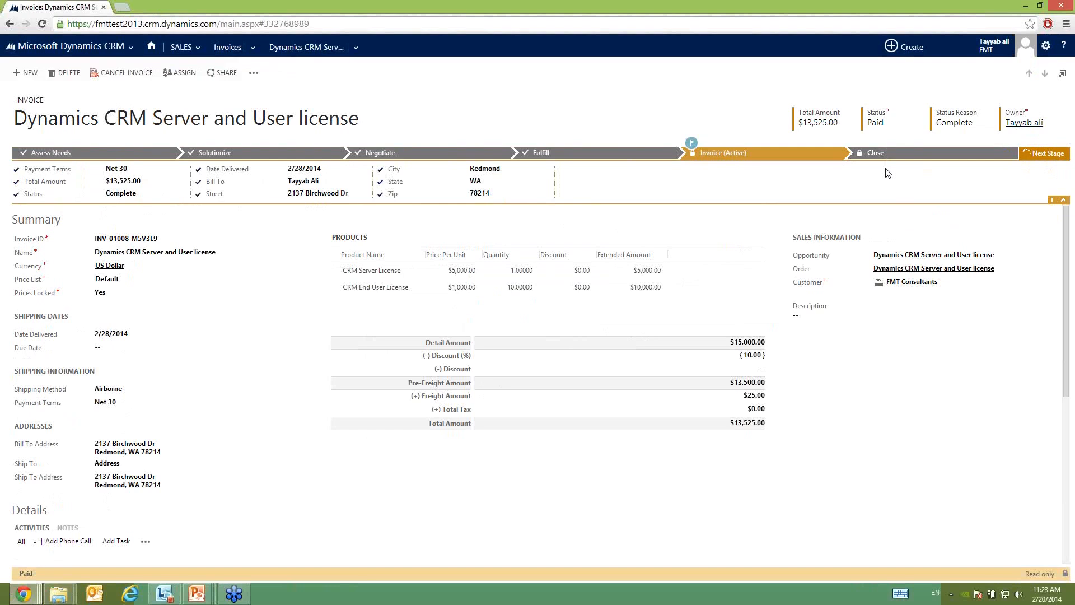
# Move the sales process on to the Close stage and review the opportunity's forecast information and line items
pyautogui.click(45, 159)
pyautogui.click(217, 157)
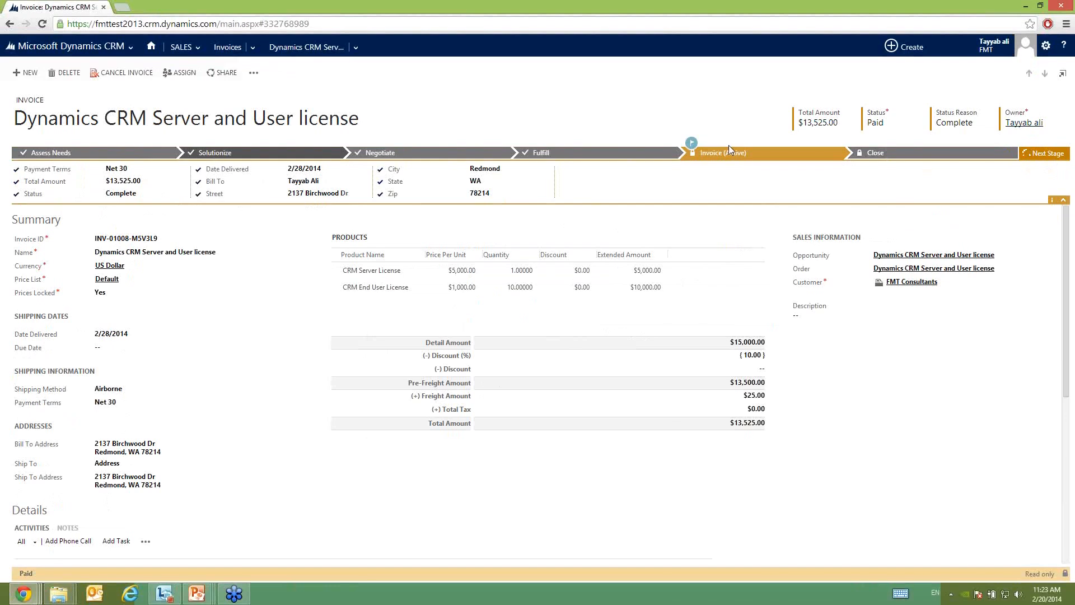
pyautogui.click(730, 150)
pyautogui.click(897, 160)
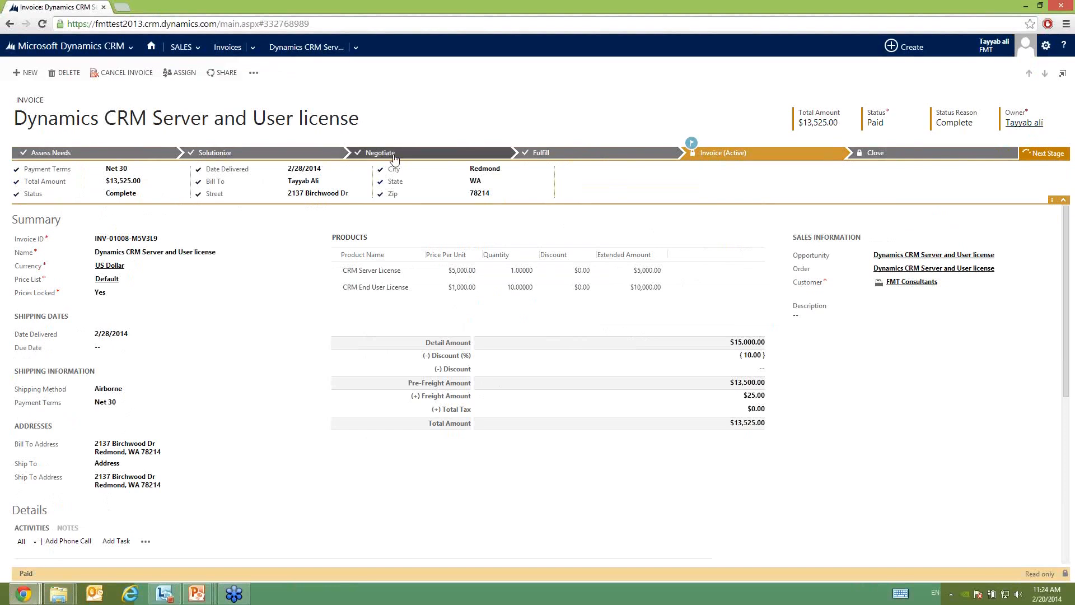
pyautogui.moveTo(395, 158)
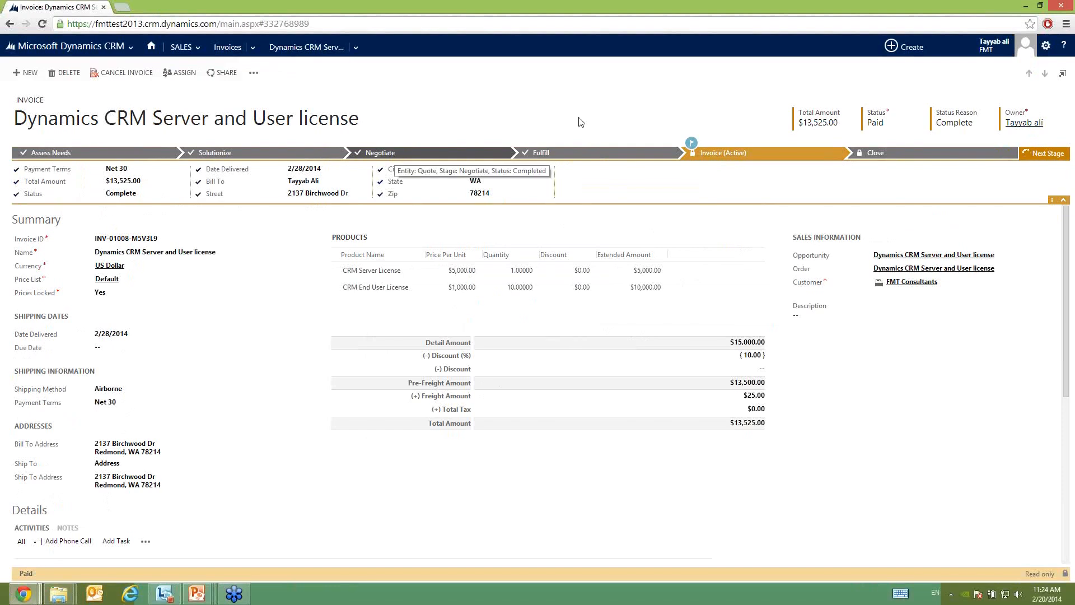
pyautogui.click(892, 159)
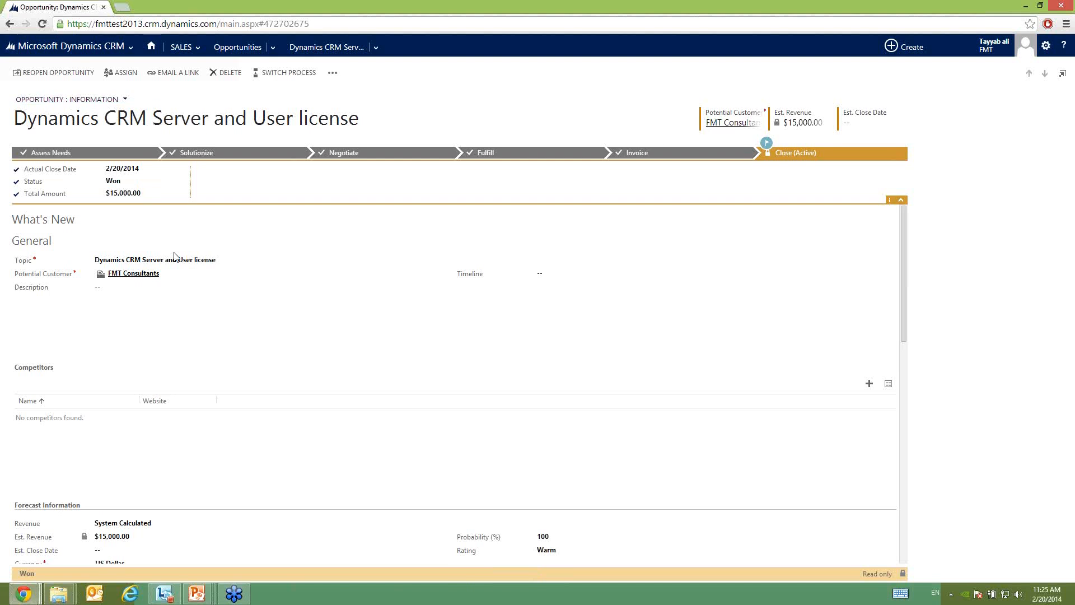
pyautogui.scroll(-2, 175, 256)
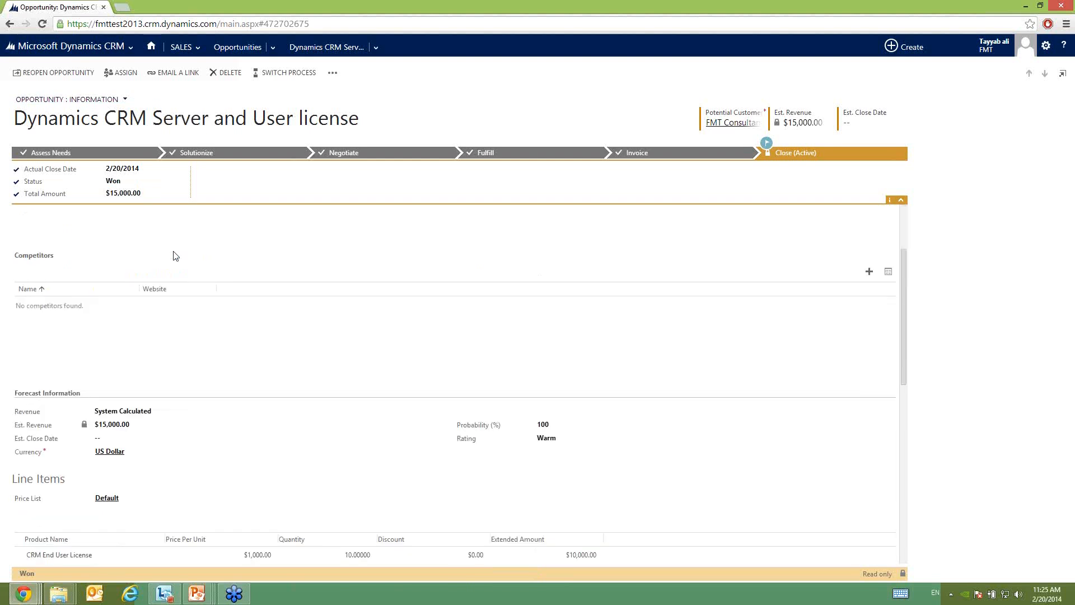
pyautogui.scroll(-1, 175, 256)
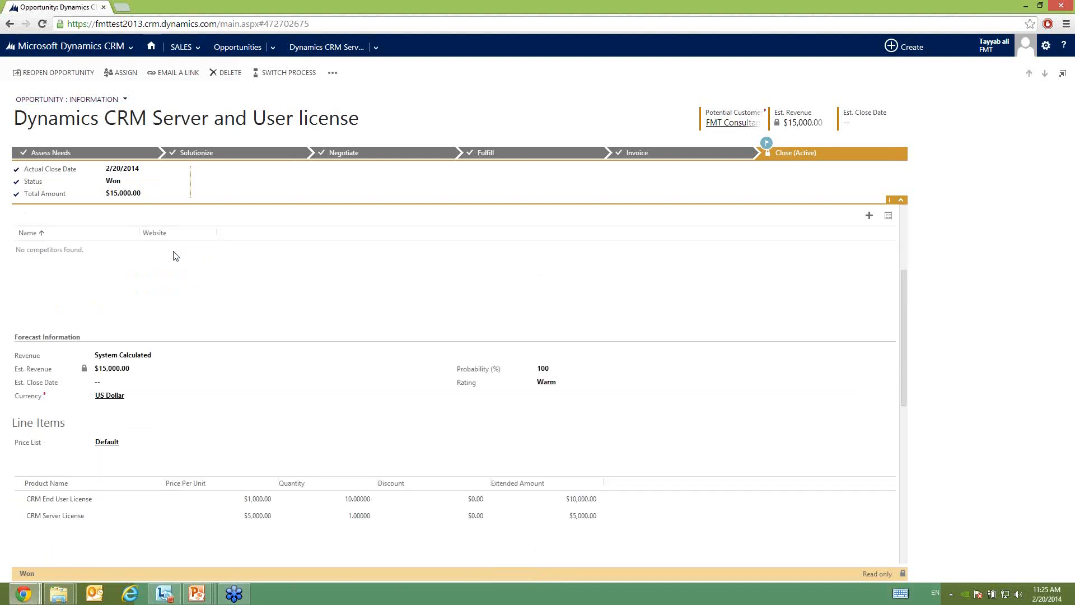
# Switch to the PowerPoint slide show and advance it to the Define Business Process slide
pyautogui.scroll(3, 175, 256)
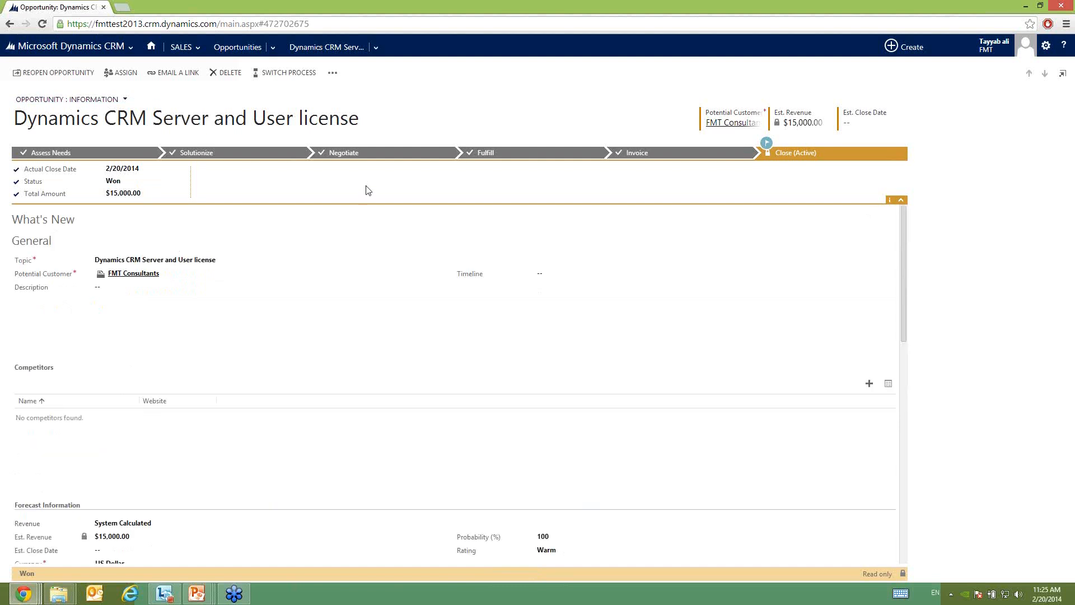
pyautogui.click(283, 74)
pyautogui.click(200, 598)
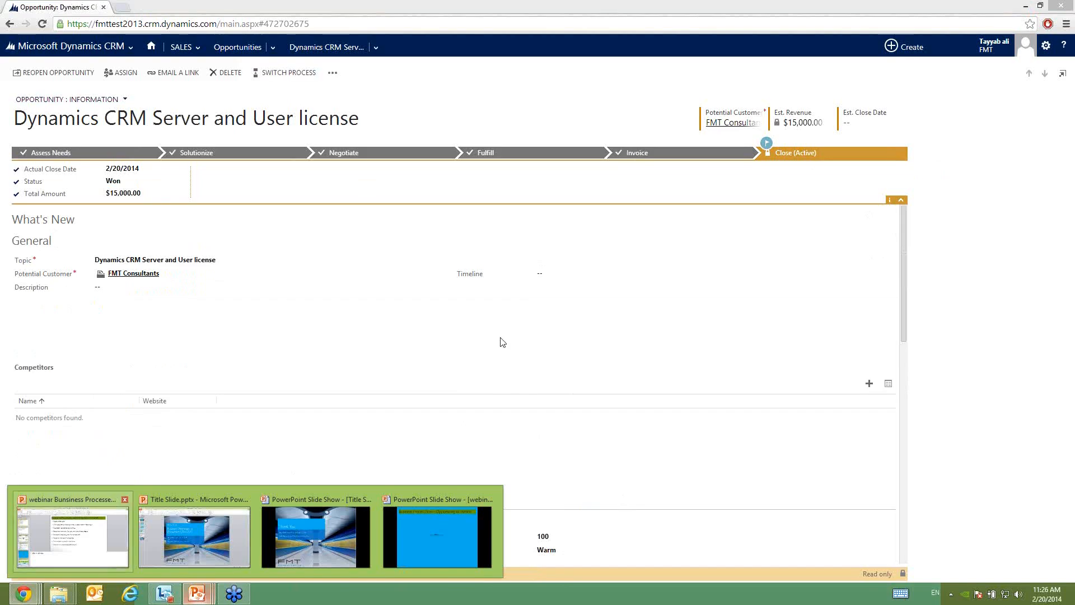
pyautogui.hotkey('alt', 'Tab')
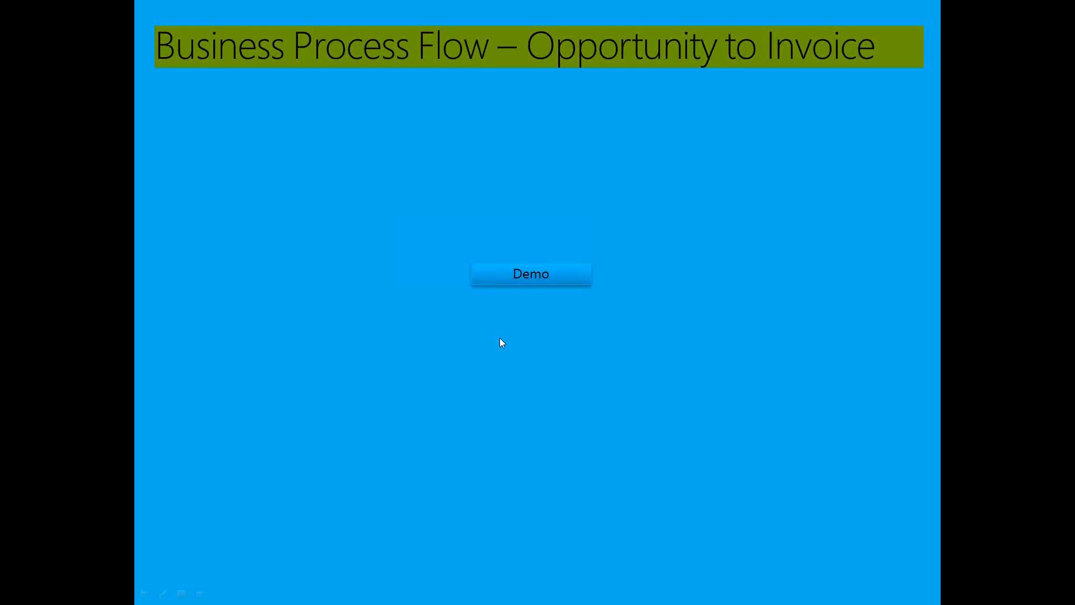
pyautogui.hotkey('alt', 'Tab')
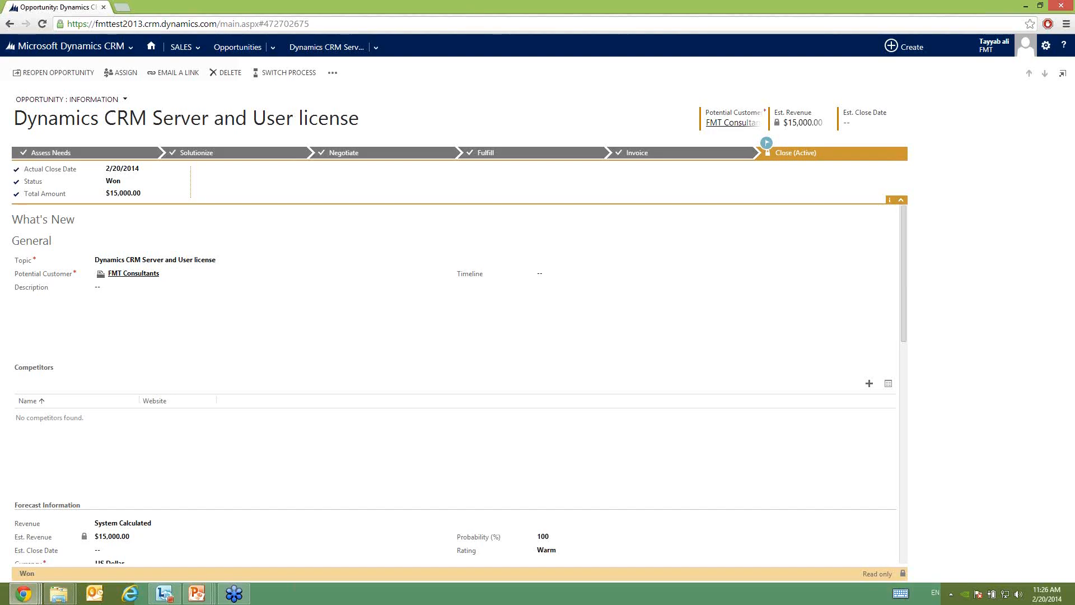
pyautogui.hotkey('alt', 'Tab')
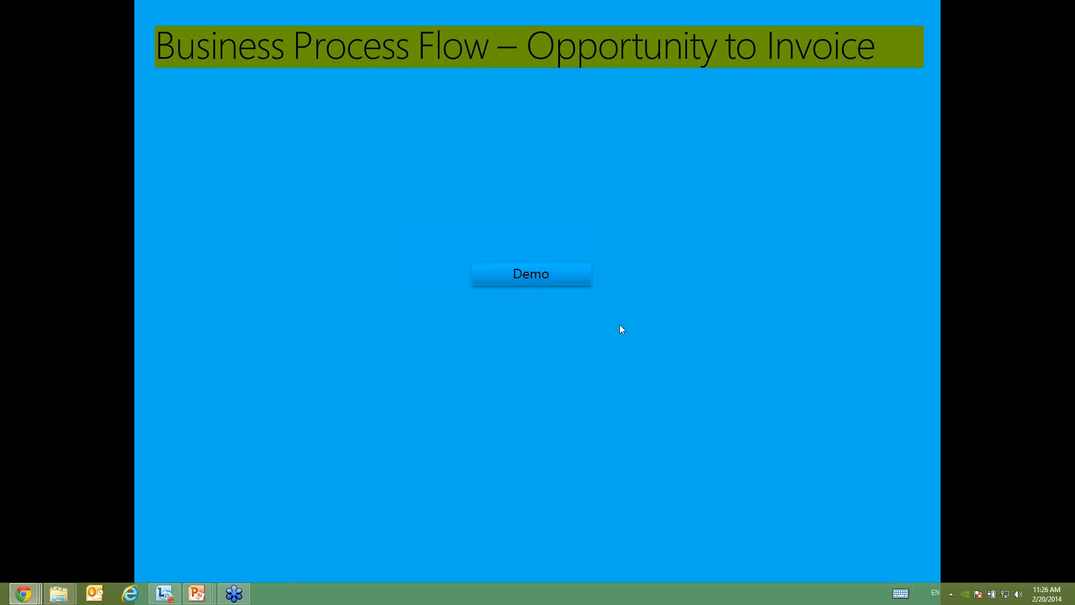
pyautogui.click(597, 356)
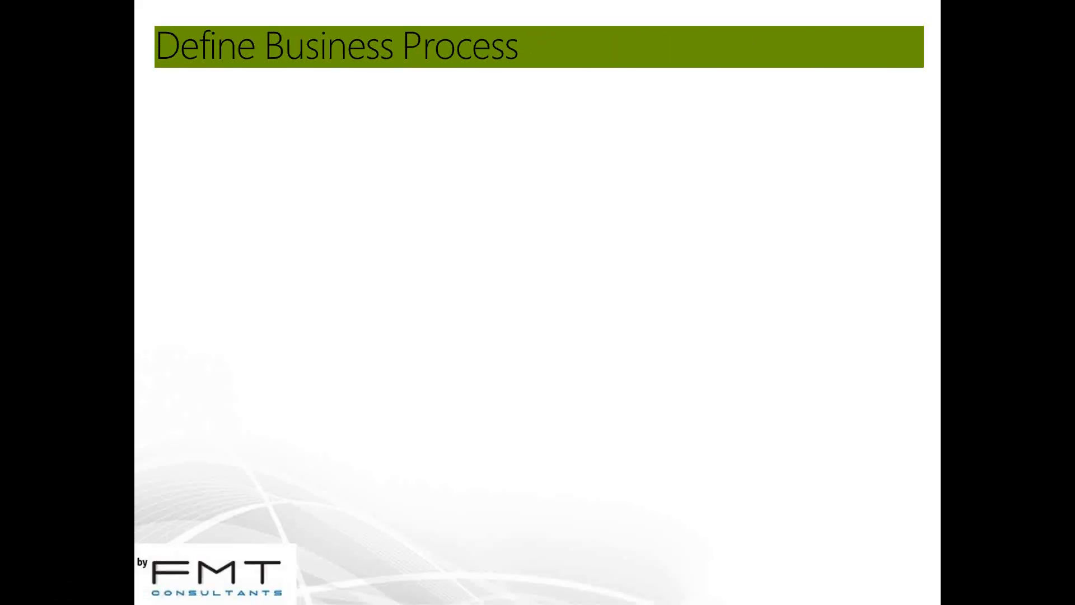
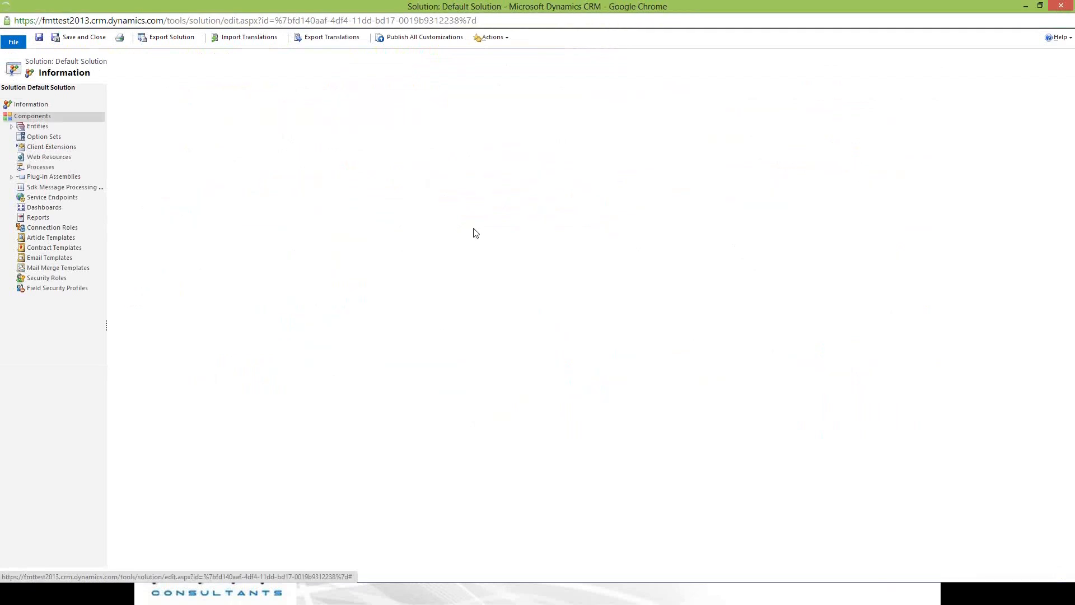
# In the default solution's processes, create a Business Process Flow named Opportunity to Invoice (Demo) for the Opportunity entity
pyautogui.click(40, 170)
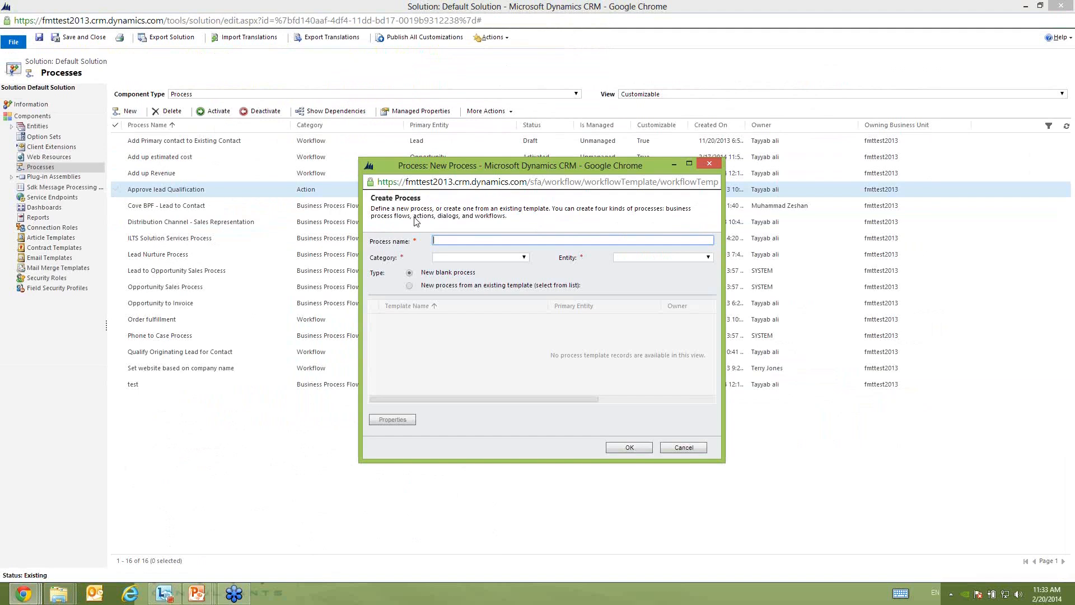
pyautogui.write('Opportunity to Invoice (Demo)')
pyautogui.click(522, 259)
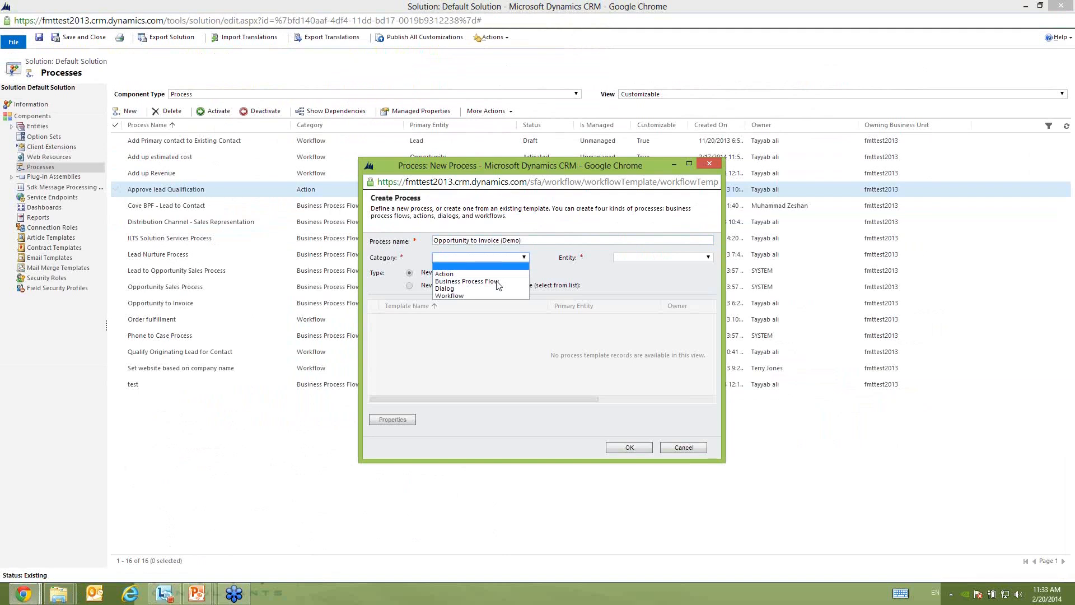
pyautogui.press('Return')
pyautogui.click(708, 259)
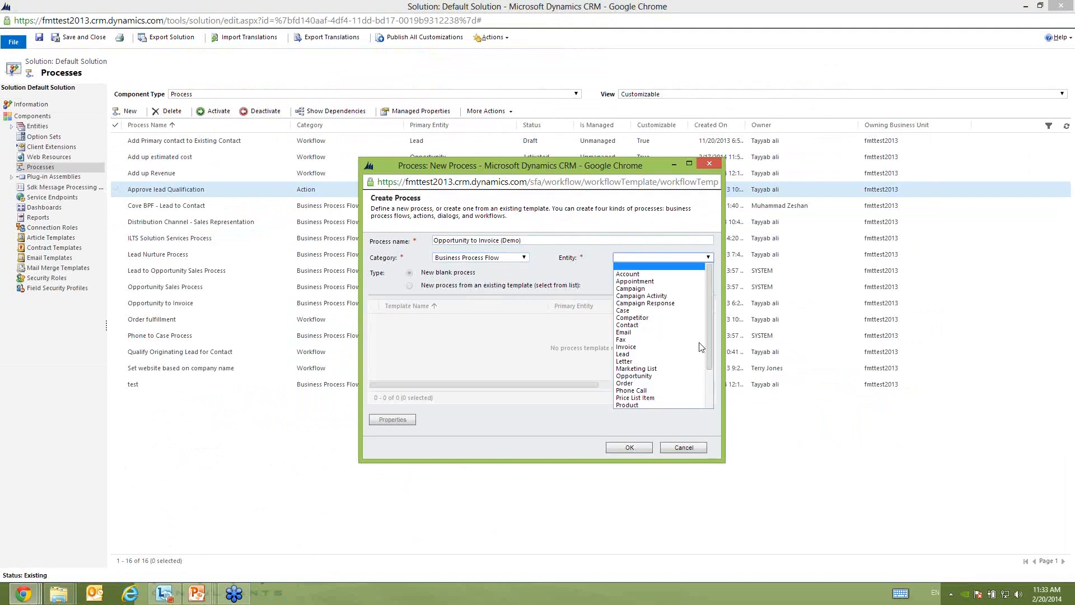
pyautogui.click(648, 379)
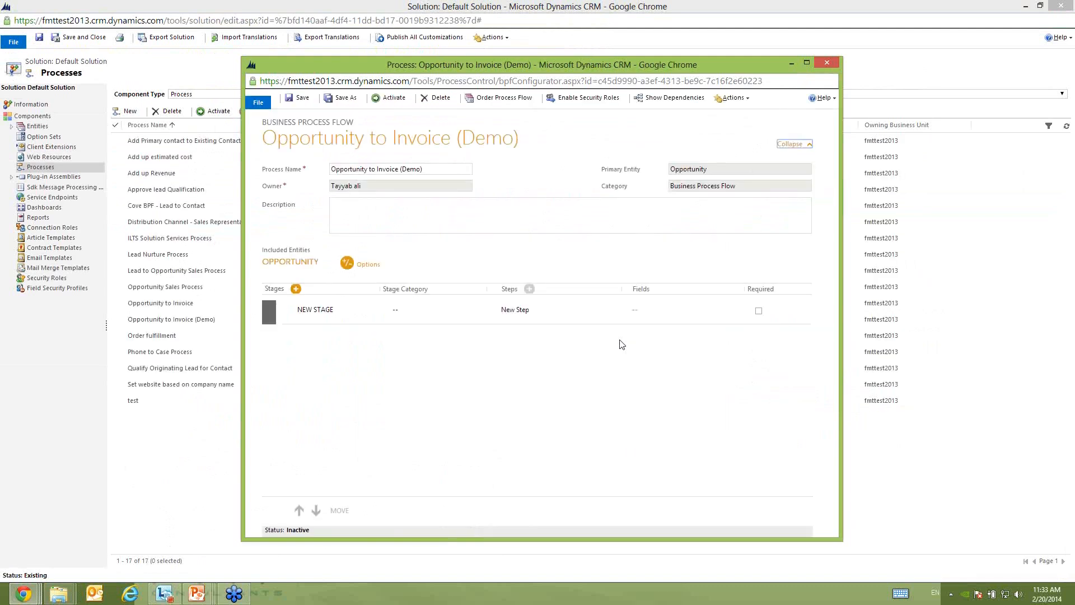
# Bring up the Define Business Process slide behind the process editor and move the editor window clear of the slide's first process stage
pyautogui.hotkey('alt', 'Tab')
pyautogui.hotkey('alt', 'Tab')
pyautogui.hotkey('alt', 'Tab')
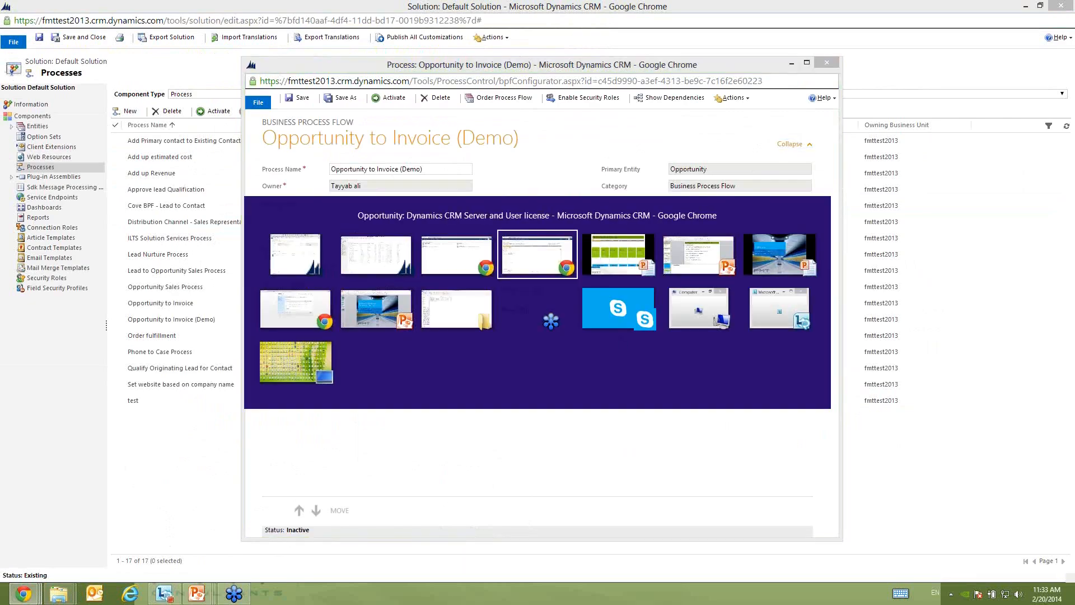
pyautogui.hotkey('alt', 'Tab')
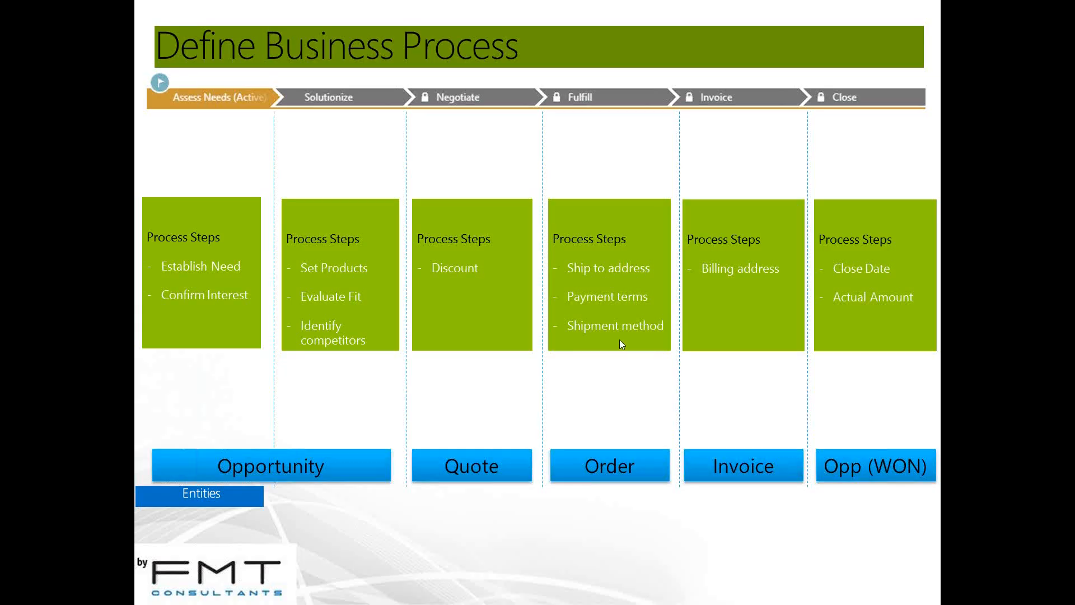
pyautogui.hotkey('alt', 'Tab')
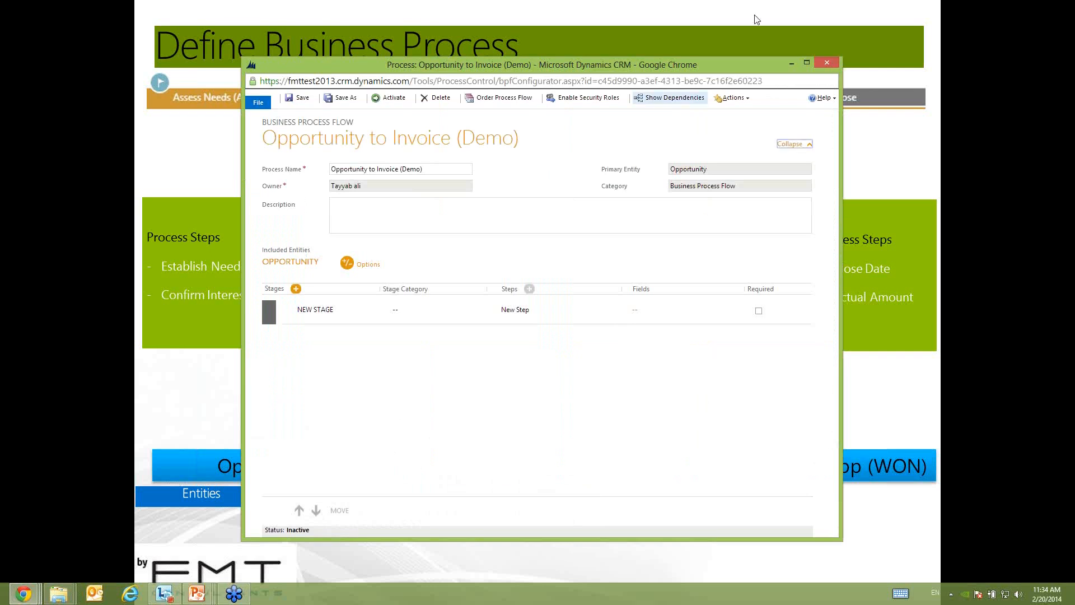
pyautogui.moveTo(705, 65); pyautogui.dragTo(809, 32)
pyautogui.moveTo(560, 33); pyautogui.dragTo(490, 169)
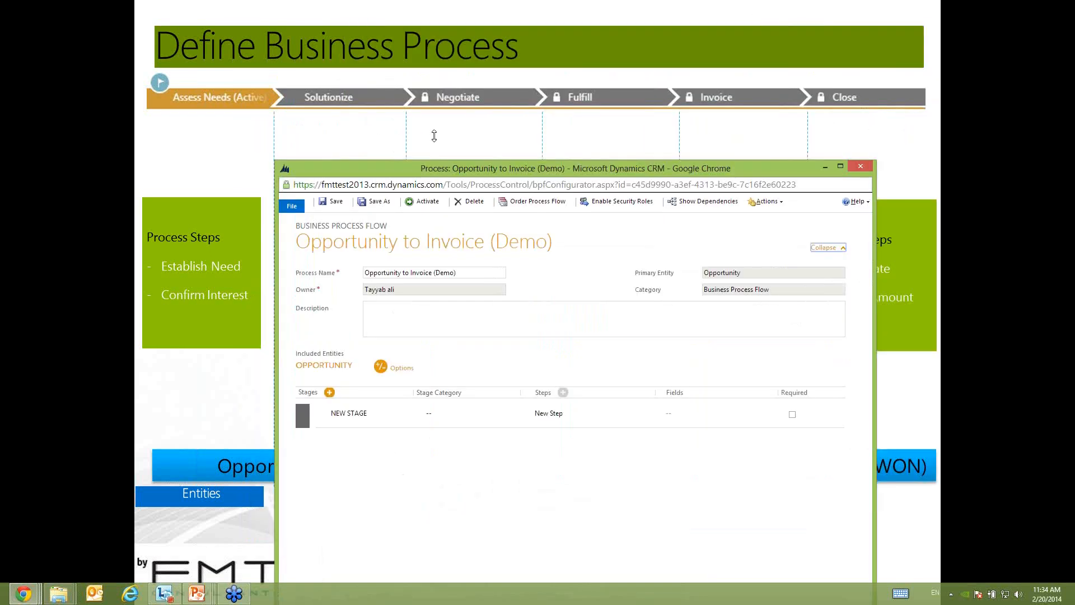
pyautogui.moveTo(668, 168); pyautogui.dragTo(615, 141)
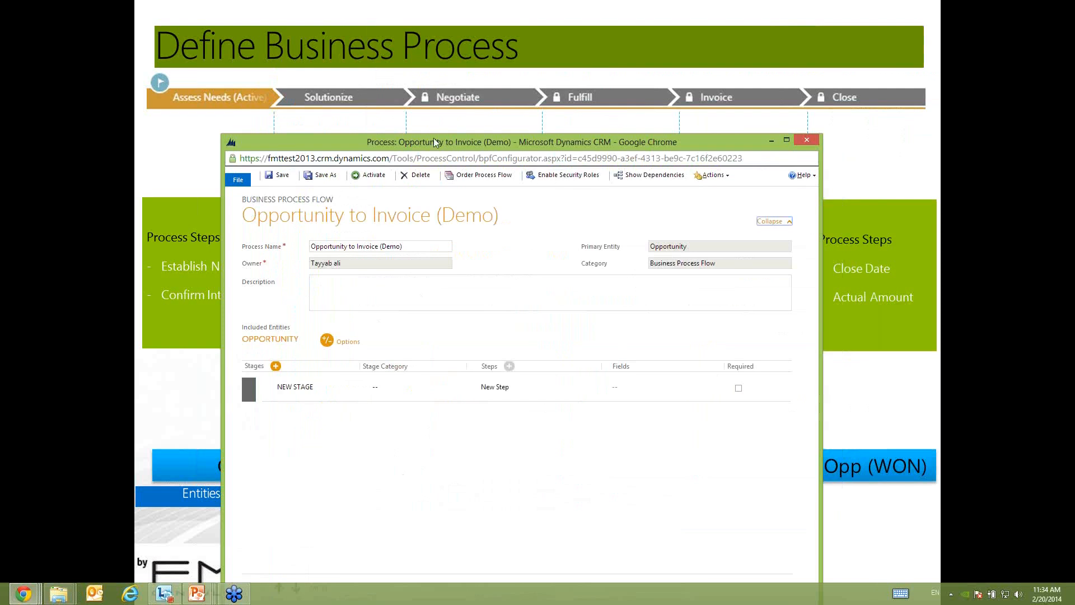
pyautogui.moveTo(434, 139); pyautogui.dragTo(541, 136)
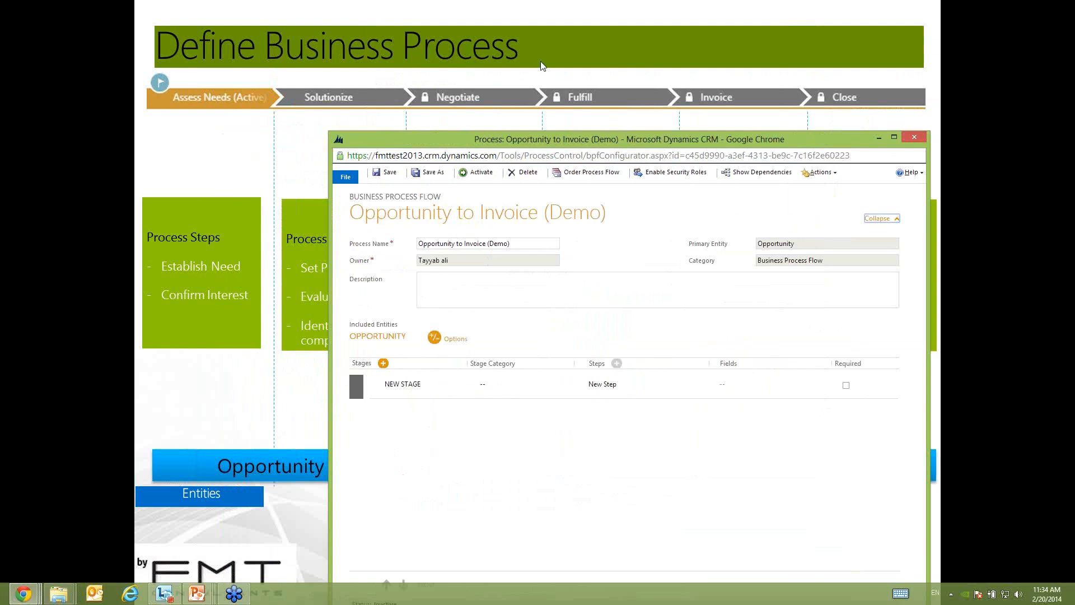
pyautogui.moveTo(540, 62); pyautogui.dragTo(513, 63)
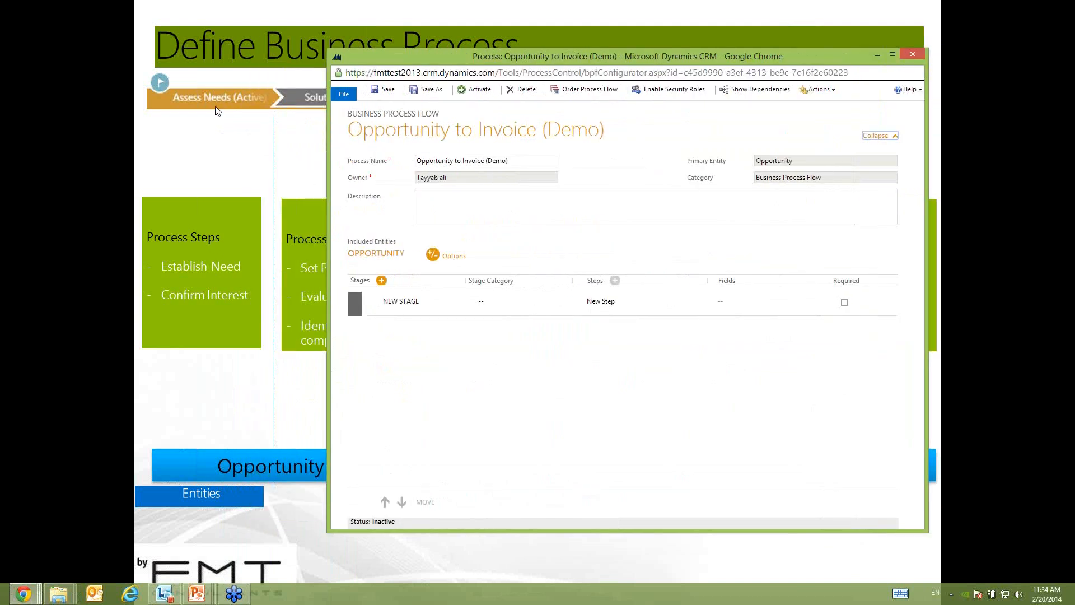
# Name the first stage ASSESS NEEDS and set its stage category to Opportunity - Develop
pyautogui.click(410, 304)
pyautogui.click(414, 303)
pyautogui.write('ASSESS NEEDS')
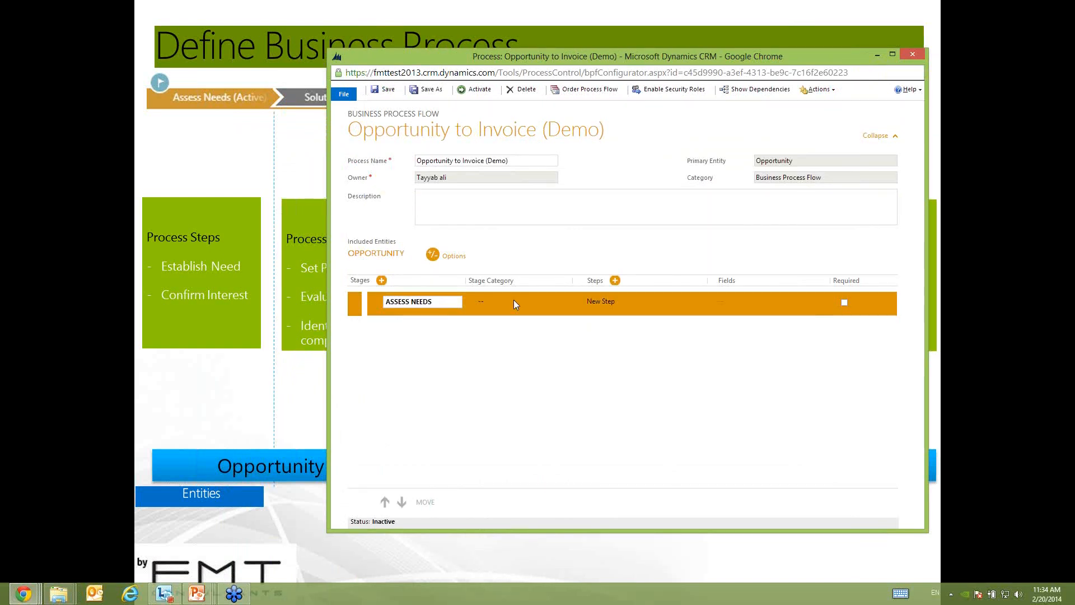
pyautogui.click(515, 303)
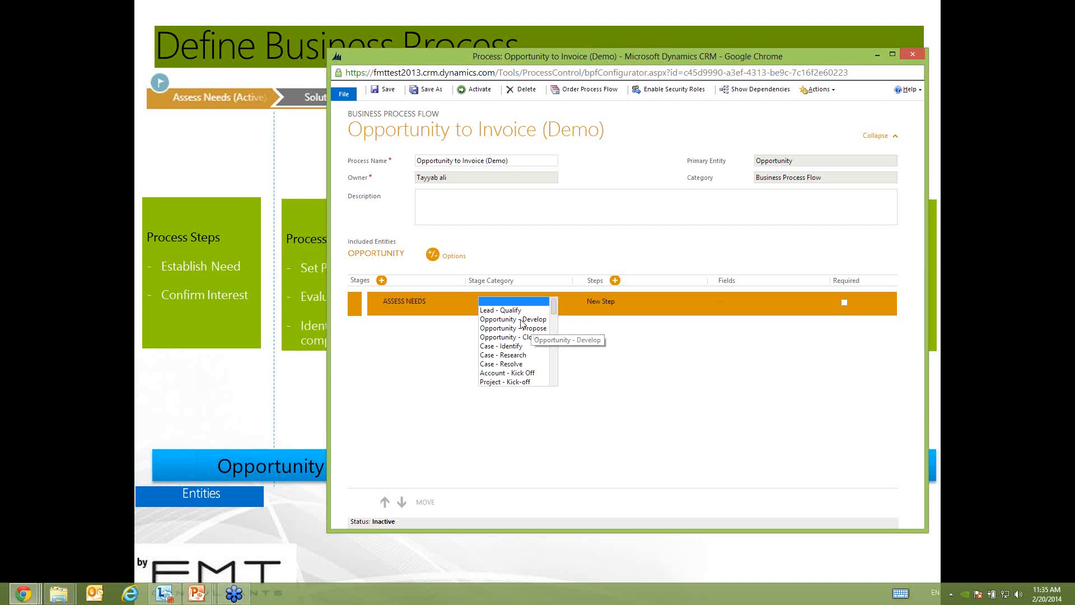
pyautogui.click(532, 318)
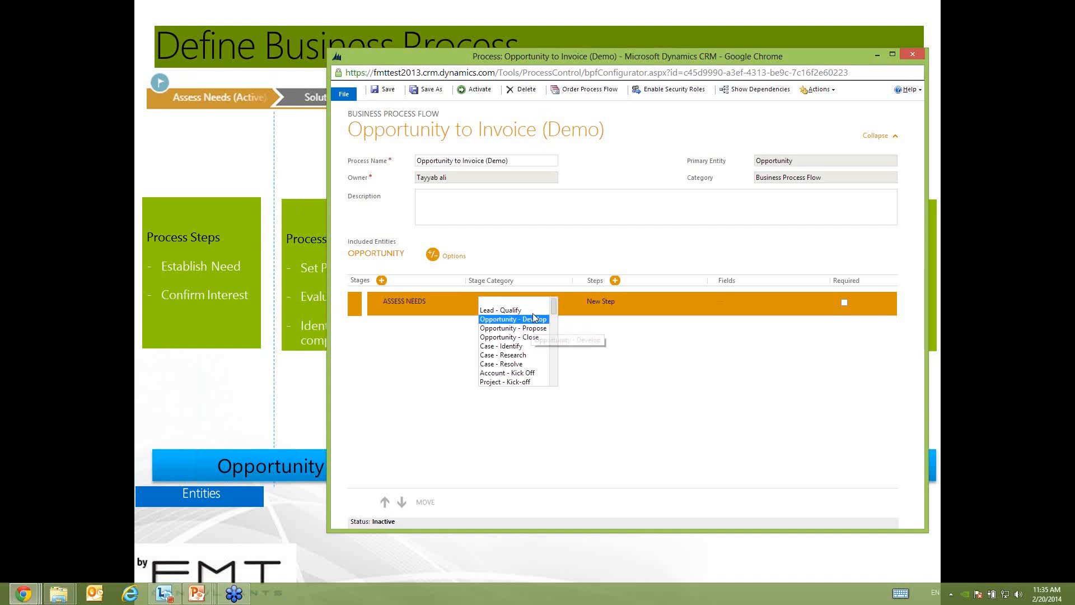
pyautogui.click(532, 315)
# Assign the Need field to the first step of the Assess Needs stage
pyautogui.click(608, 305)
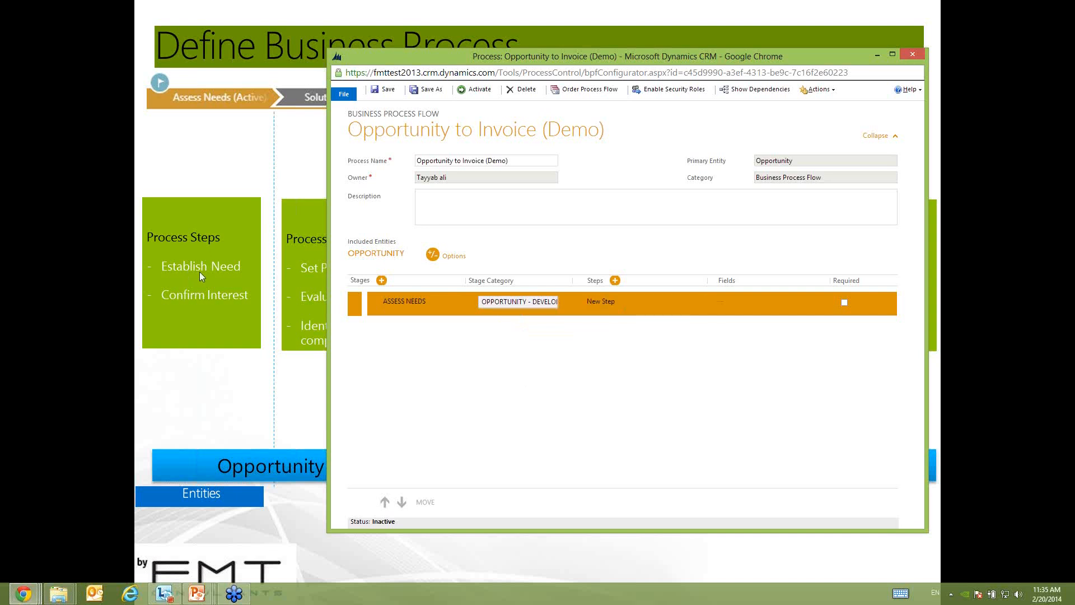
pyautogui.click(749, 303)
pyautogui.click(734, 302)
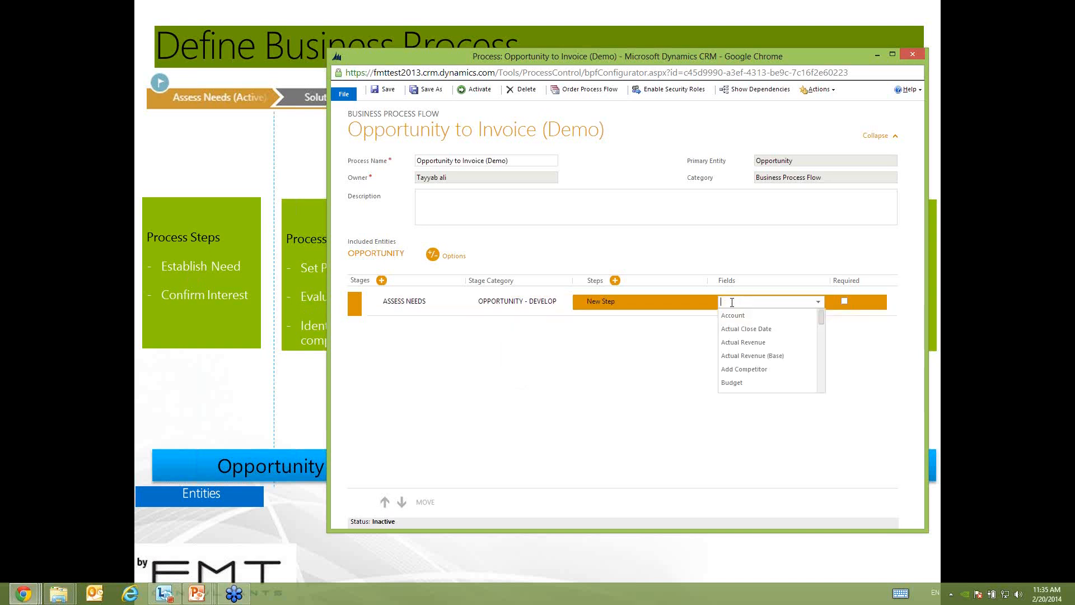
pyautogui.write('need')
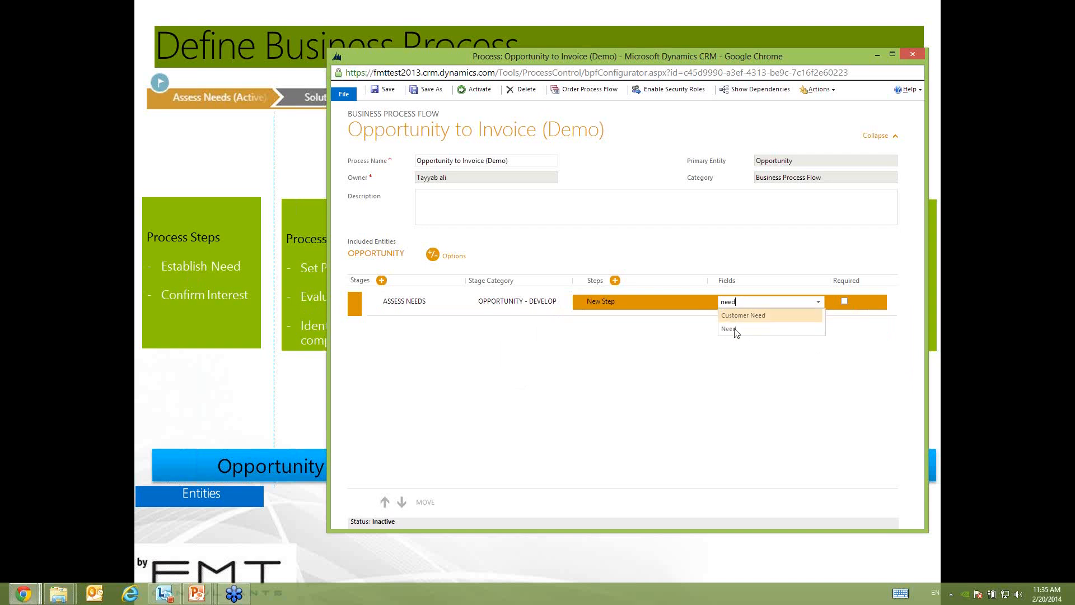
pyautogui.click(736, 333)
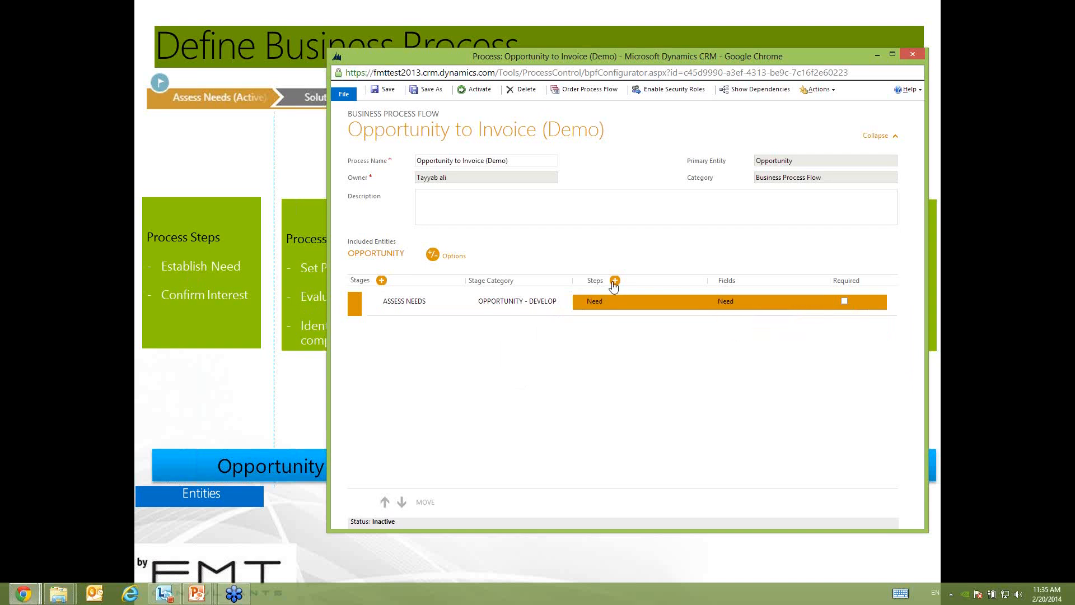
# Add a second step to the Assess Needs stage using the Confirm Interest field
pyautogui.click(721, 328)
pyautogui.click(731, 318)
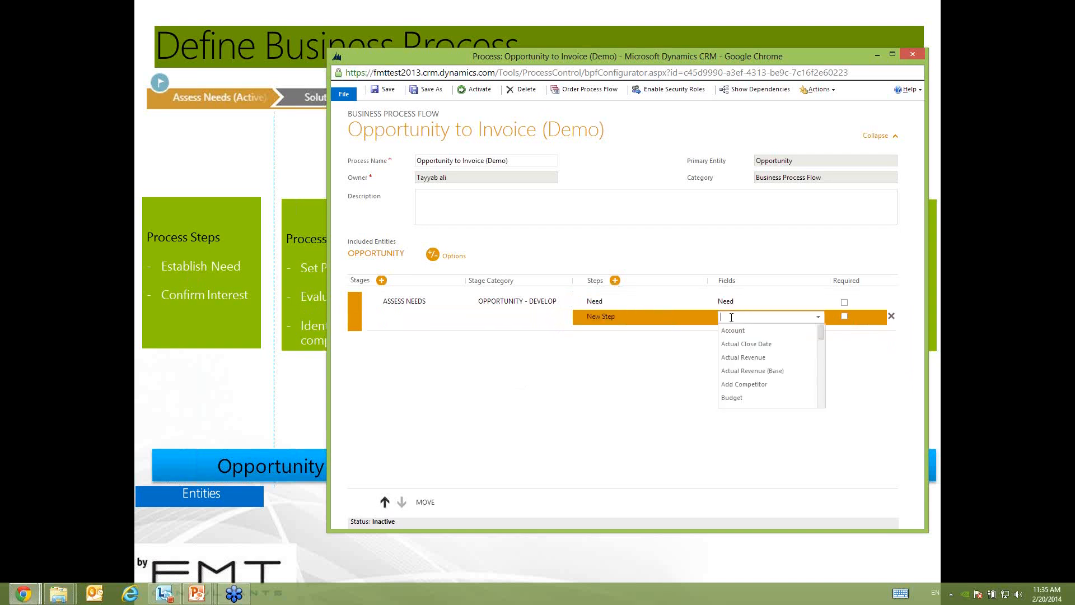
pyautogui.write('confirm')
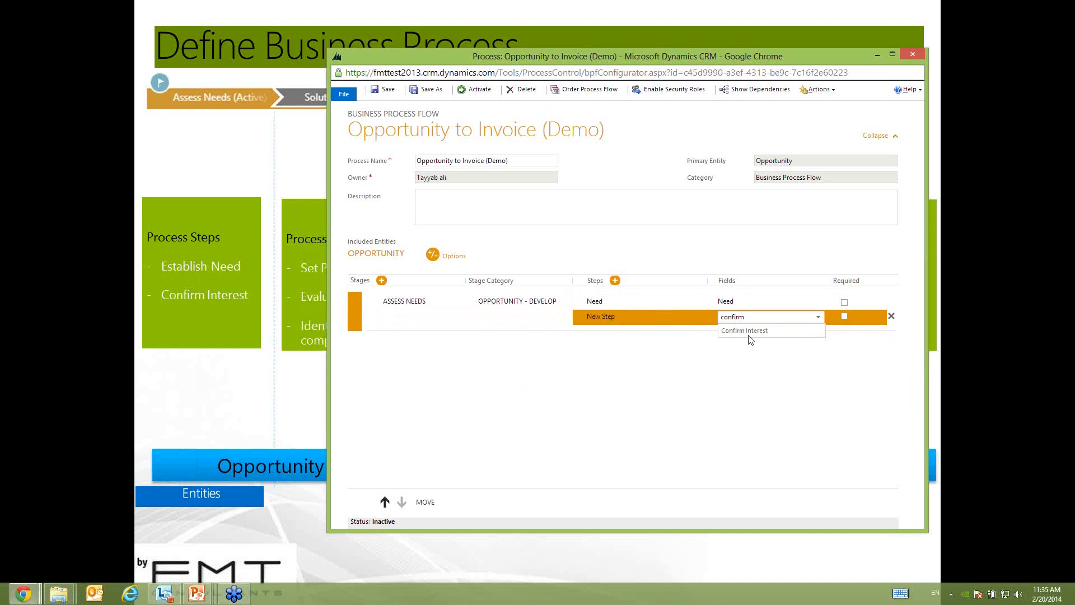
pyautogui.click(748, 334)
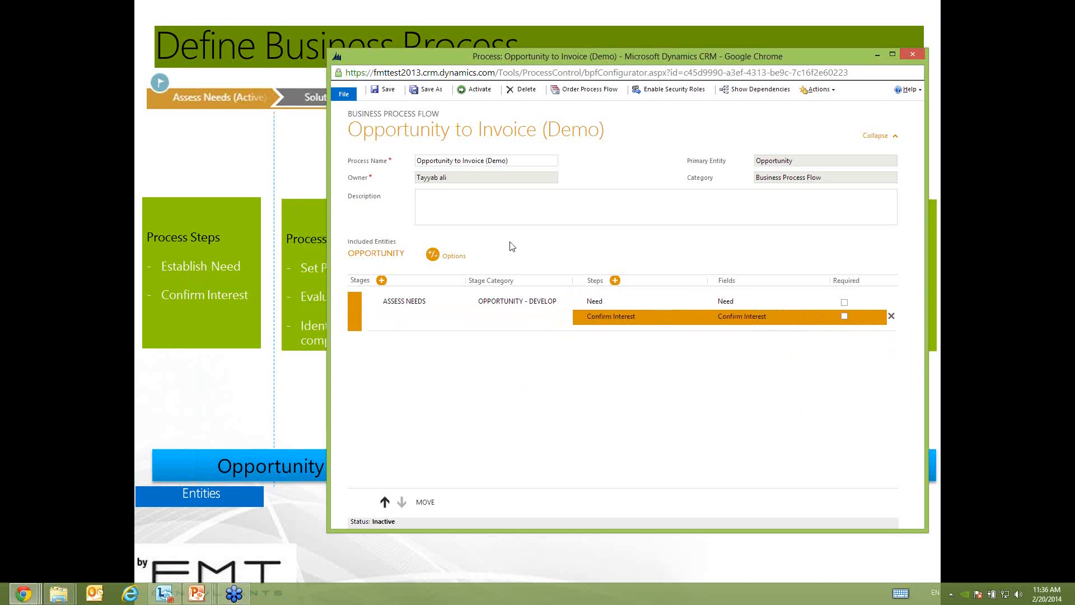
# Uncover the slide's Solutionize column and add a second stage named SOLUTINIZE with the category Opportunity - Develop
pyautogui.click(450, 317)
pyautogui.moveTo(535, 56); pyautogui.dragTo(672, 43)
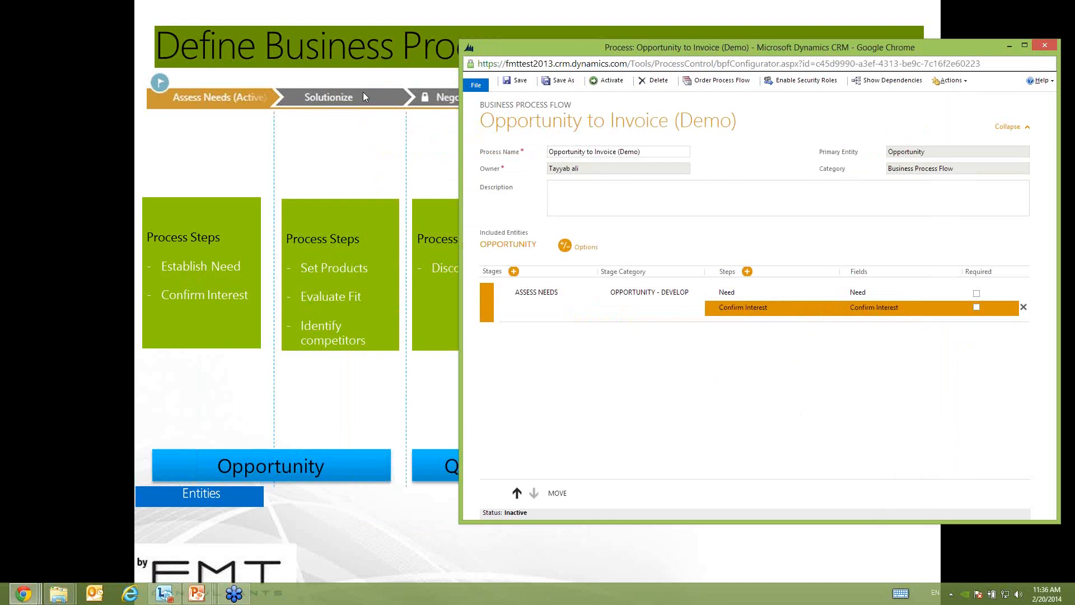
pyautogui.click(519, 267)
pyautogui.click(561, 341)
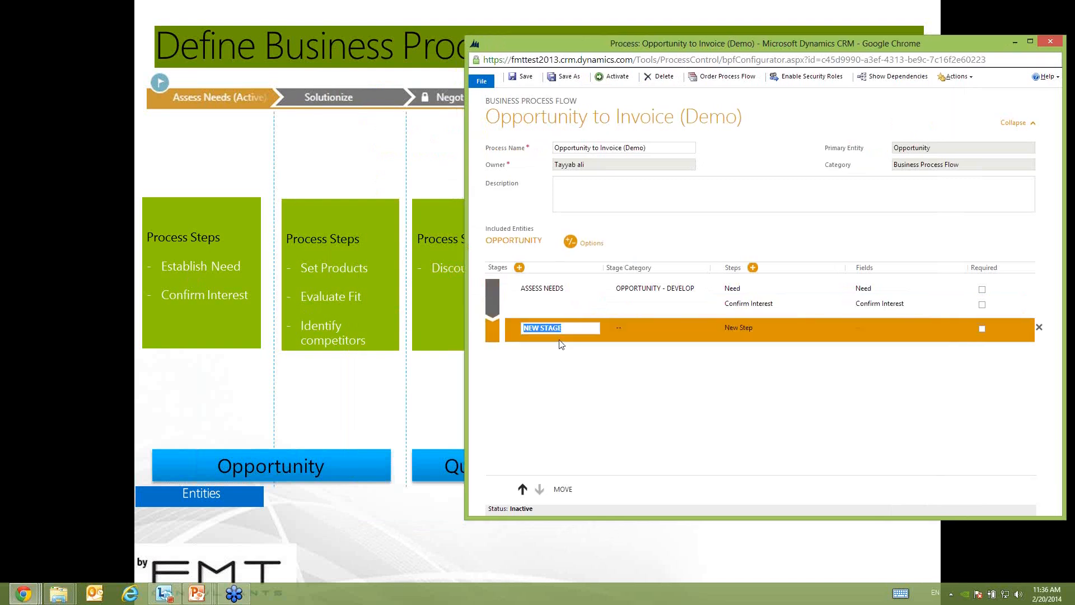
pyautogui.write('SOLUTINIZ')
pyautogui.click(658, 333)
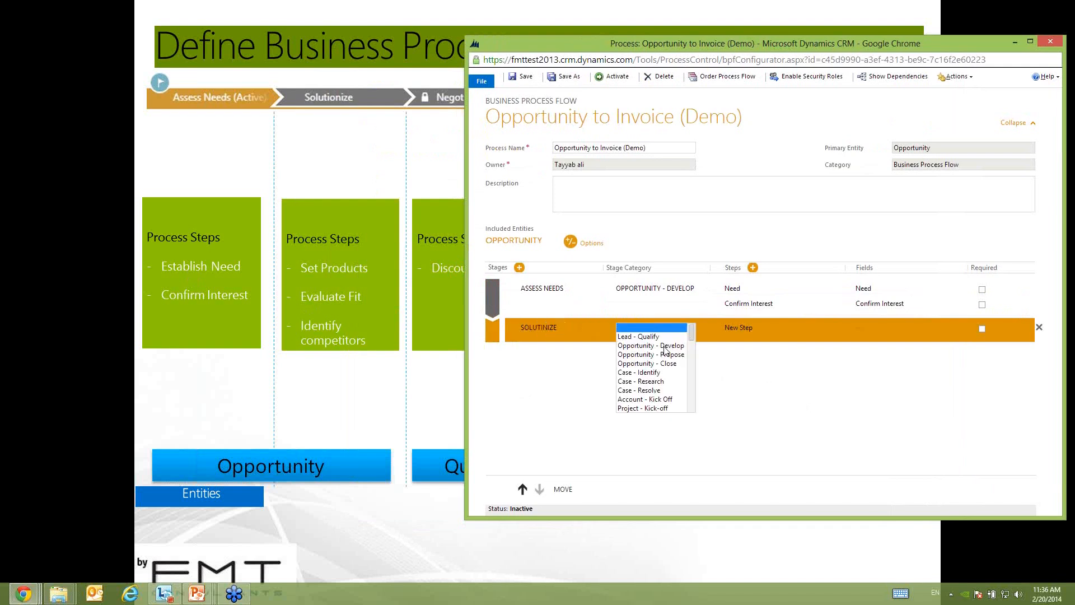
pyautogui.click(666, 346)
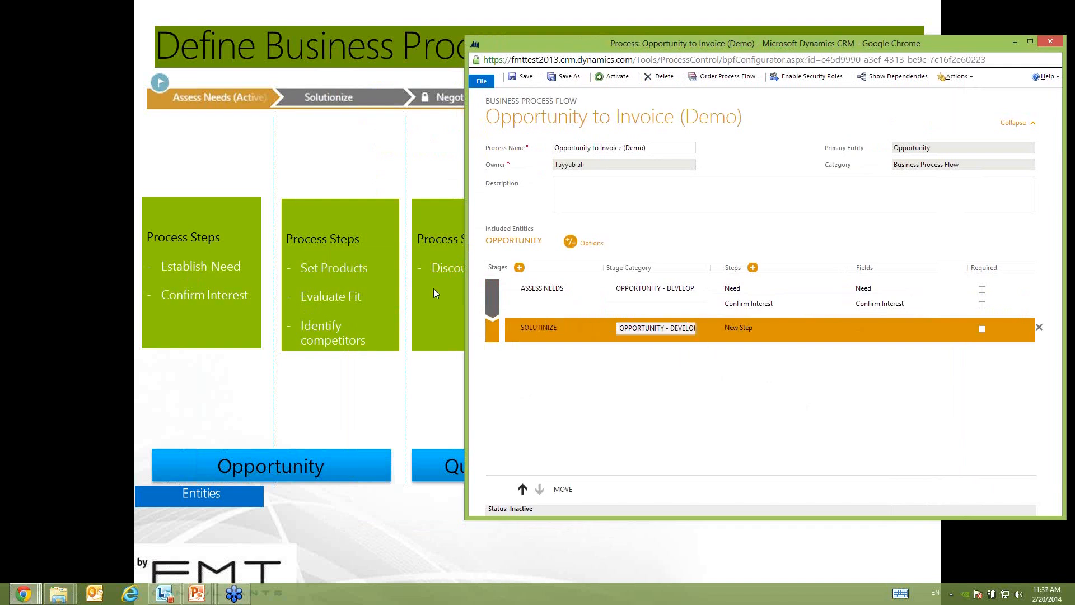
# Assign the Present Final Proposal field to the first step of the Solutinize stage
pyautogui.click(878, 327)
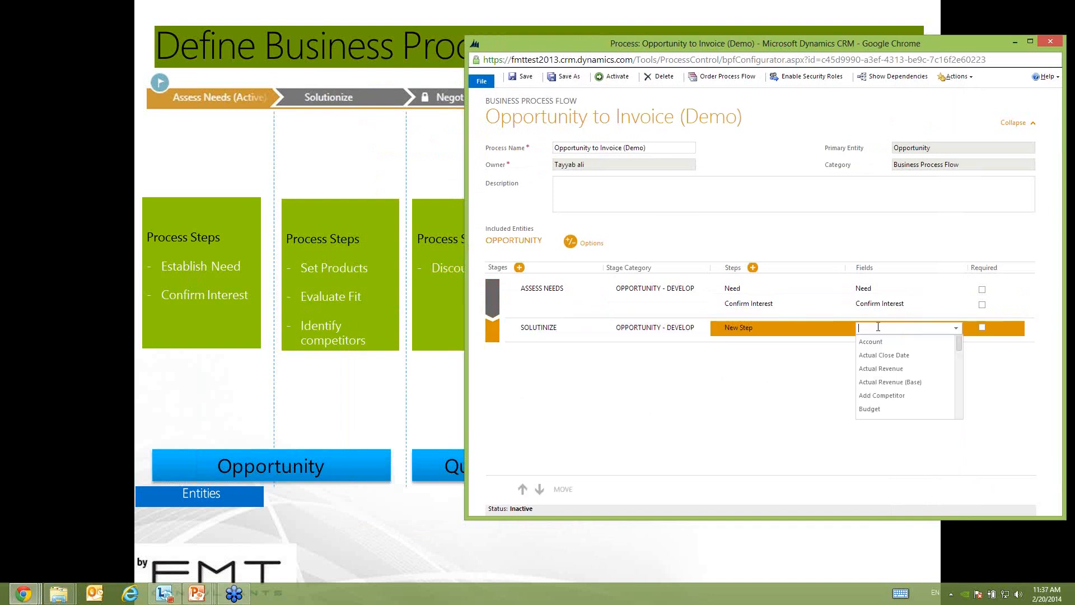
pyautogui.write('products')
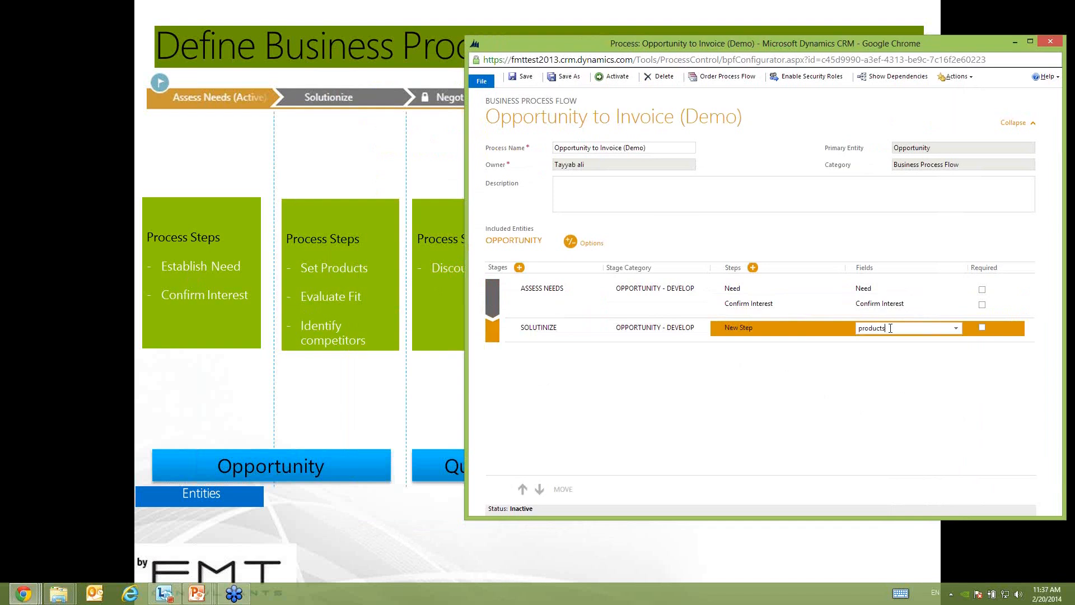
pyautogui.press('BackSpace')
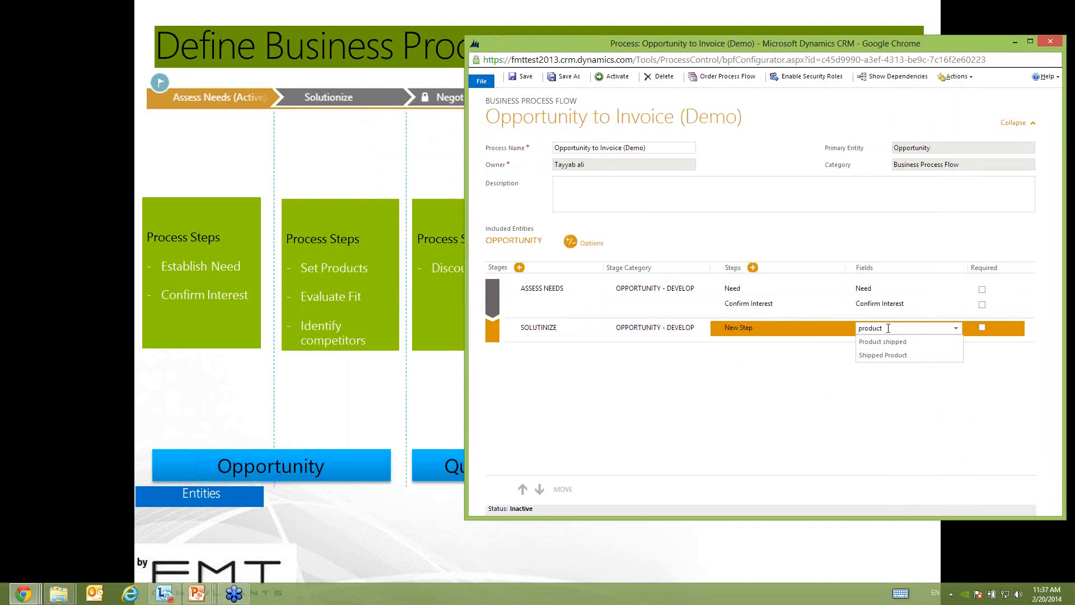
pyautogui.press('BackSpace')
pyautogui.press('BackSpace')
pyautogui.press('BackSpace')
pyautogui.press('BackSpace')
pyautogui.press('BackSpace')
pyautogui.press('BackSpace')
pyautogui.press('BackSpace')
pyautogui.write('provide')
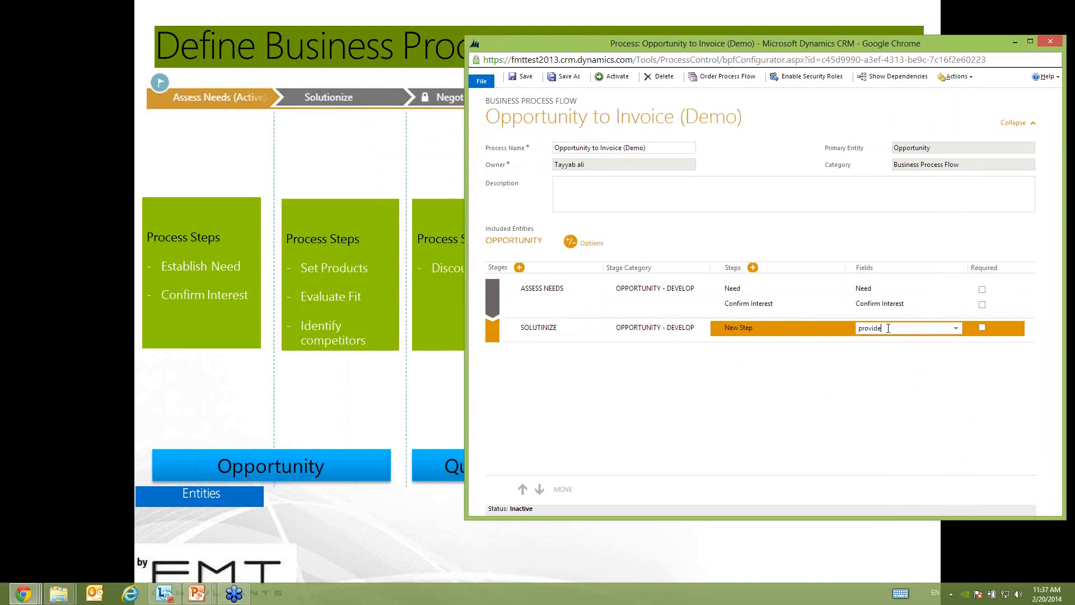
pyautogui.press('BackSpace')
pyautogui.press('BackSpace')
pyautogui.press('BackSpace')
pyautogui.press('BackSpace')
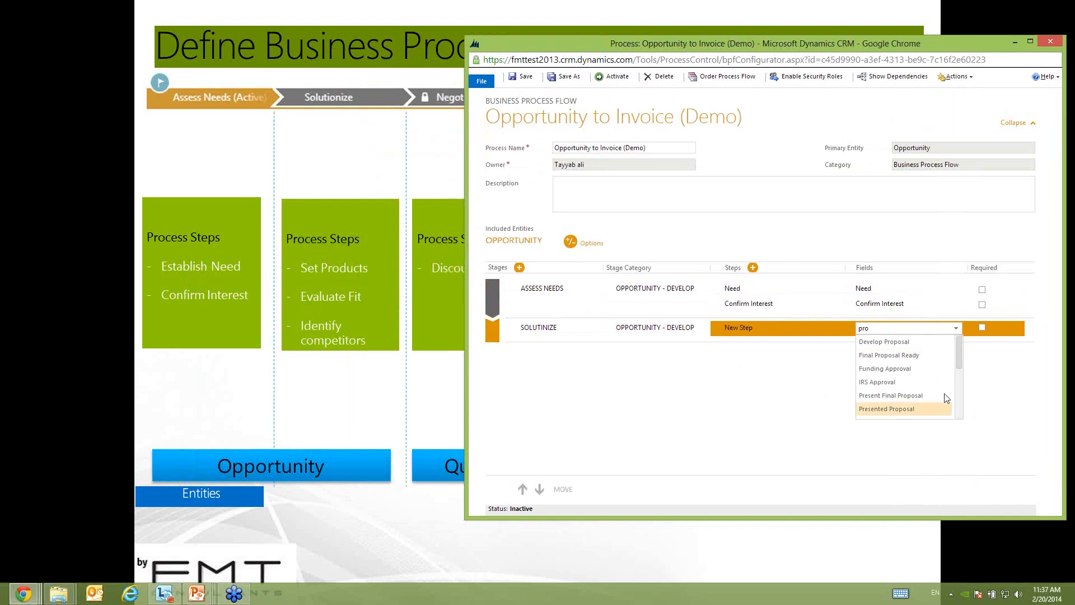
pyautogui.click(944, 395)
# Rename the first step of the Solutinize stage to Add Products
pyautogui.click(798, 328)
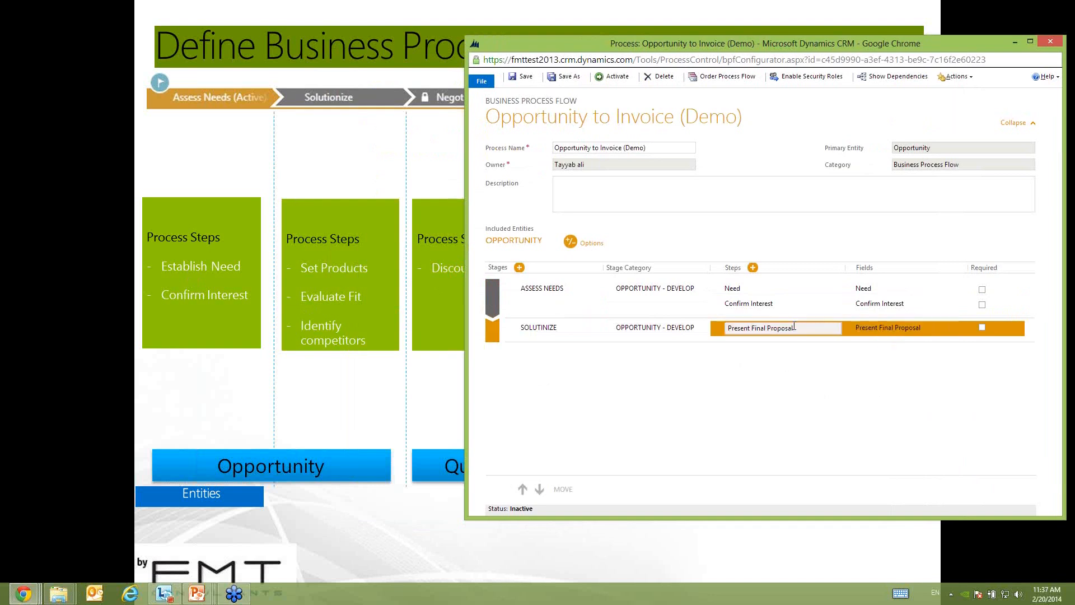
pyautogui.hotkey('ctrl', 'a')
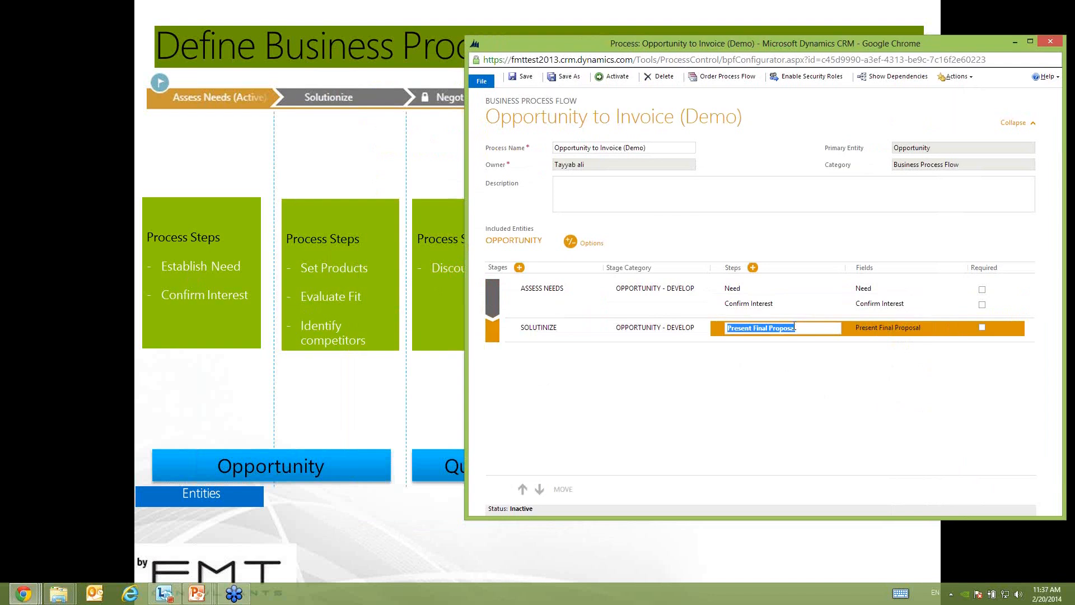
pyautogui.write('A')
pyautogui.write('dd p')
pyautogui.write('Pr')
pyautogui.write('oducts')
# Add a second step to the Solutinize stage using the Evaluate Fit field
pyautogui.press('Return')
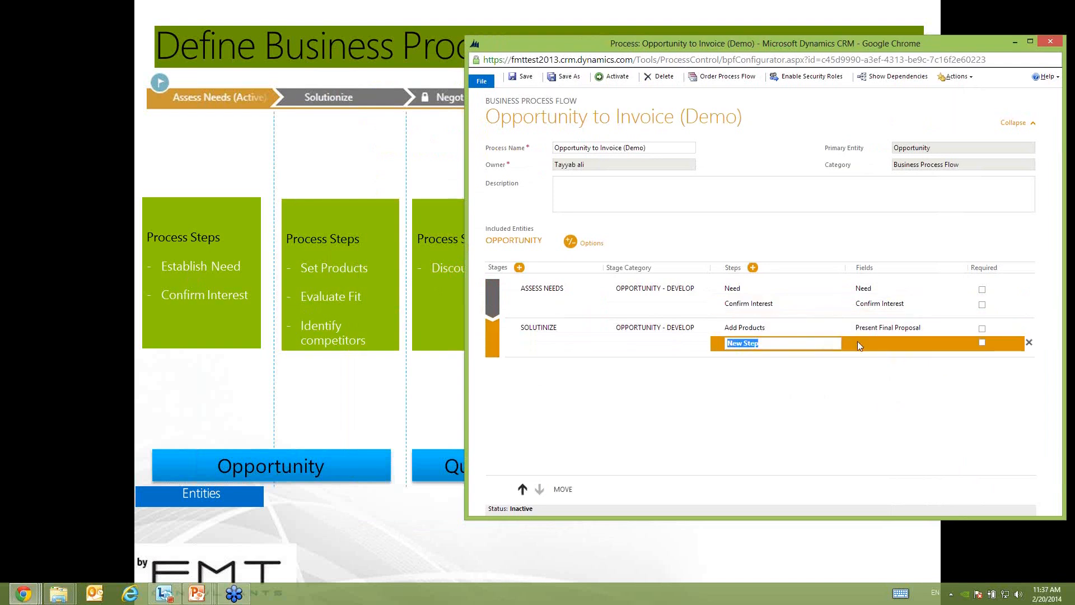
pyautogui.click(875, 344)
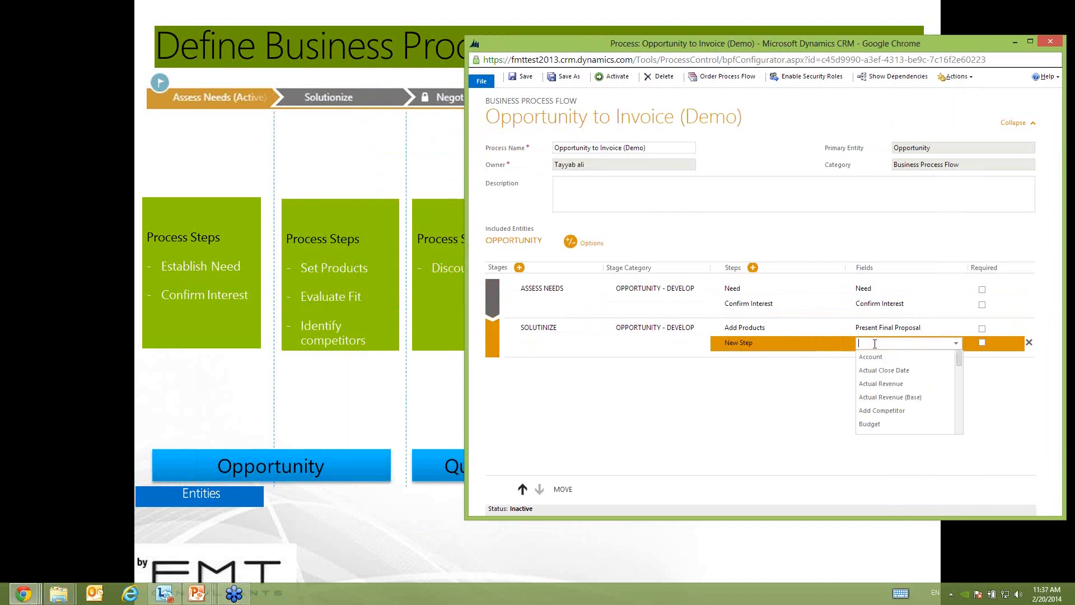
pyautogui.write('ev')
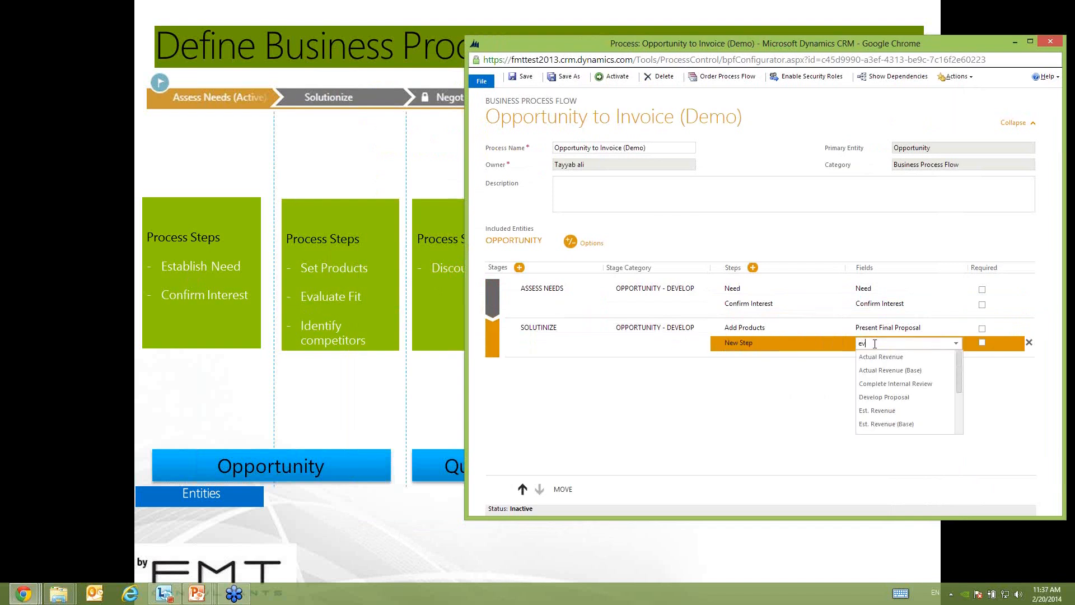
pyautogui.write('a')
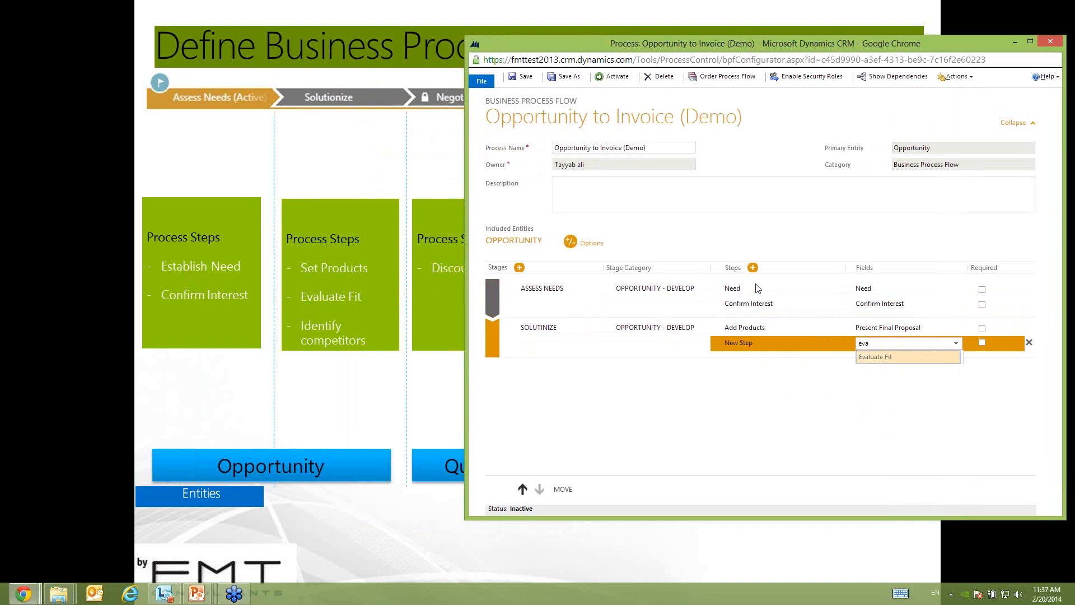
pyautogui.click(906, 356)
# Add a third step to the Solutinize stage using the Identify Competitors field
pyautogui.press('Return')
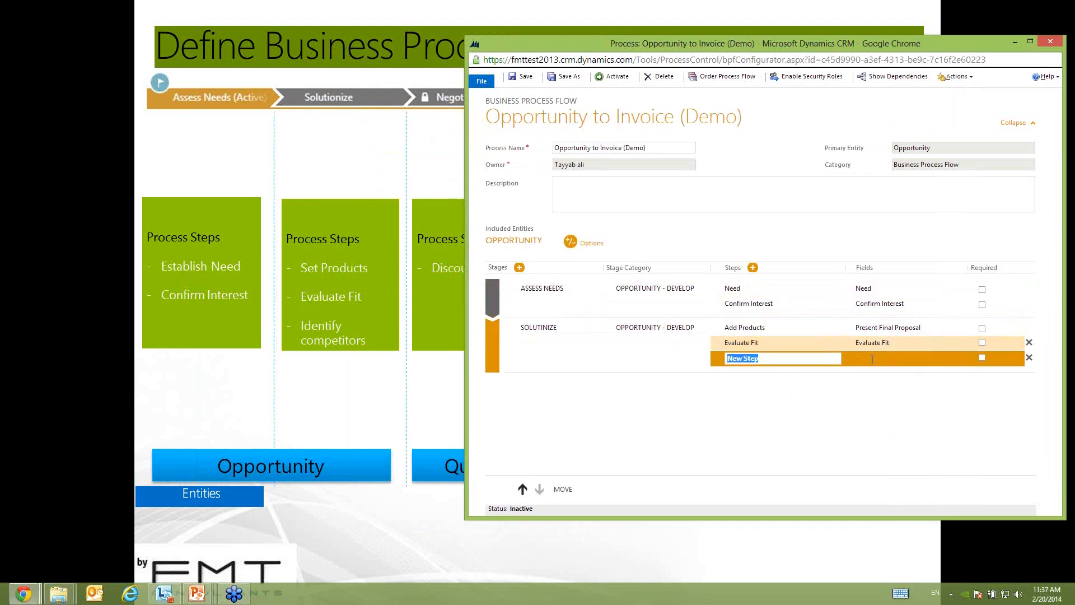
pyautogui.click(873, 360)
pyautogui.write('ide')
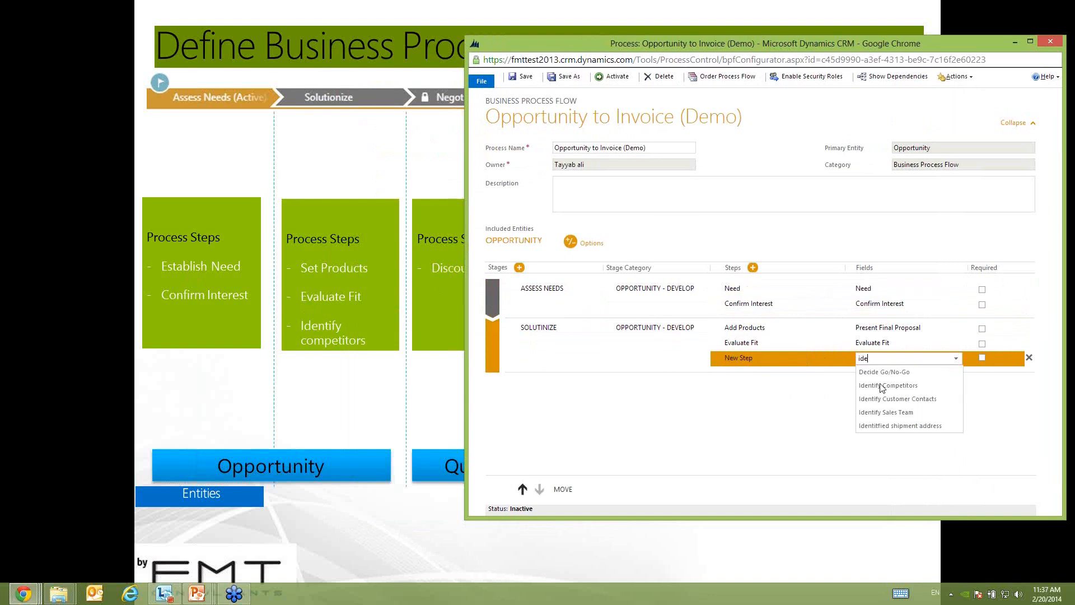
pyautogui.click(882, 386)
# Add a fourth step to the Solutinize stage using the Price List field
pyautogui.click(754, 268)
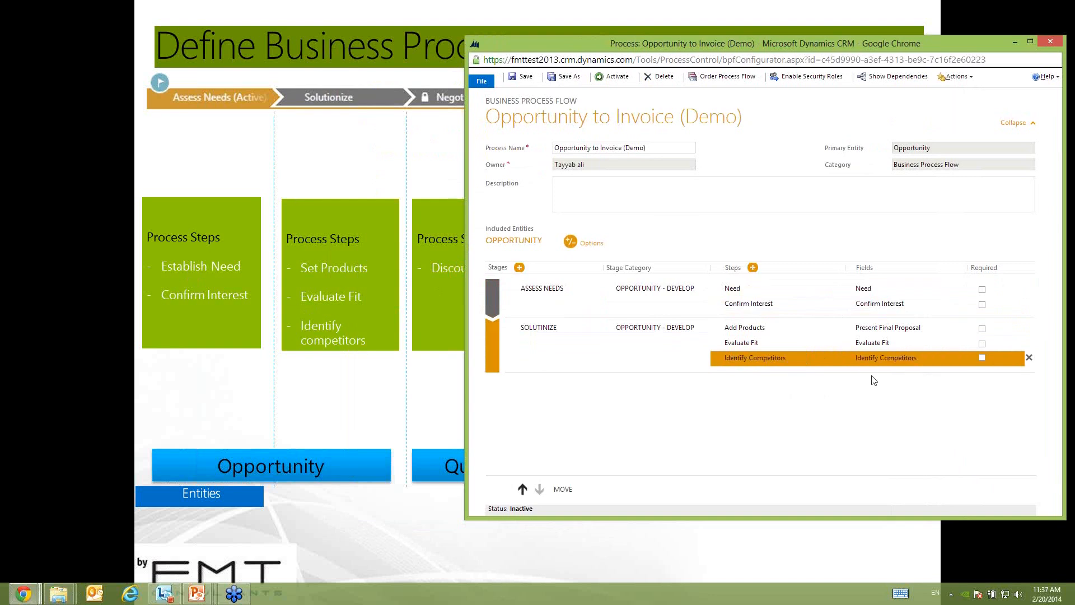
pyautogui.click(871, 374)
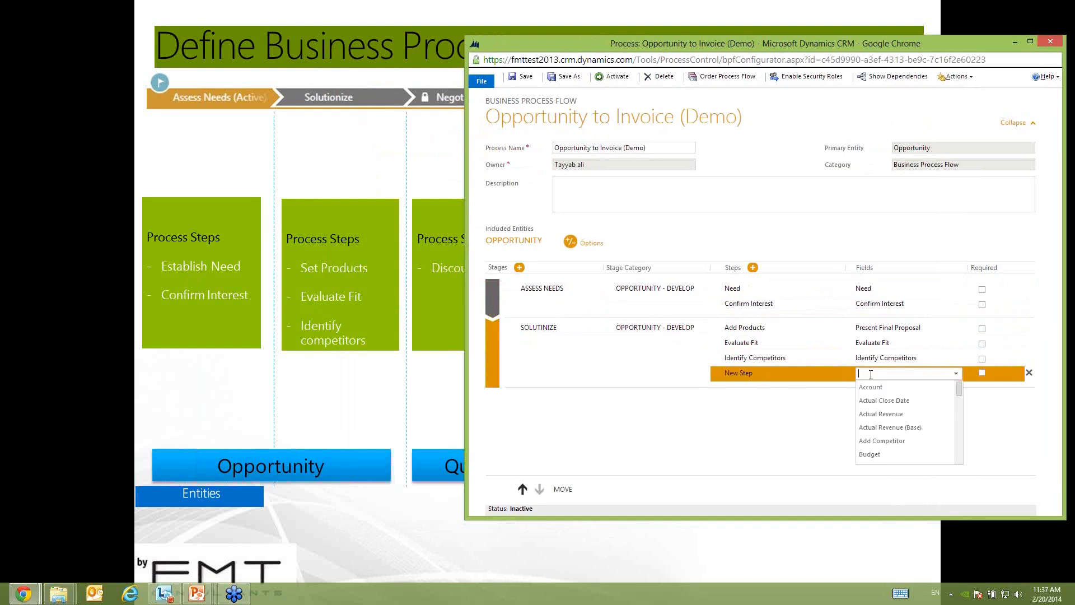
pyautogui.write('pri')
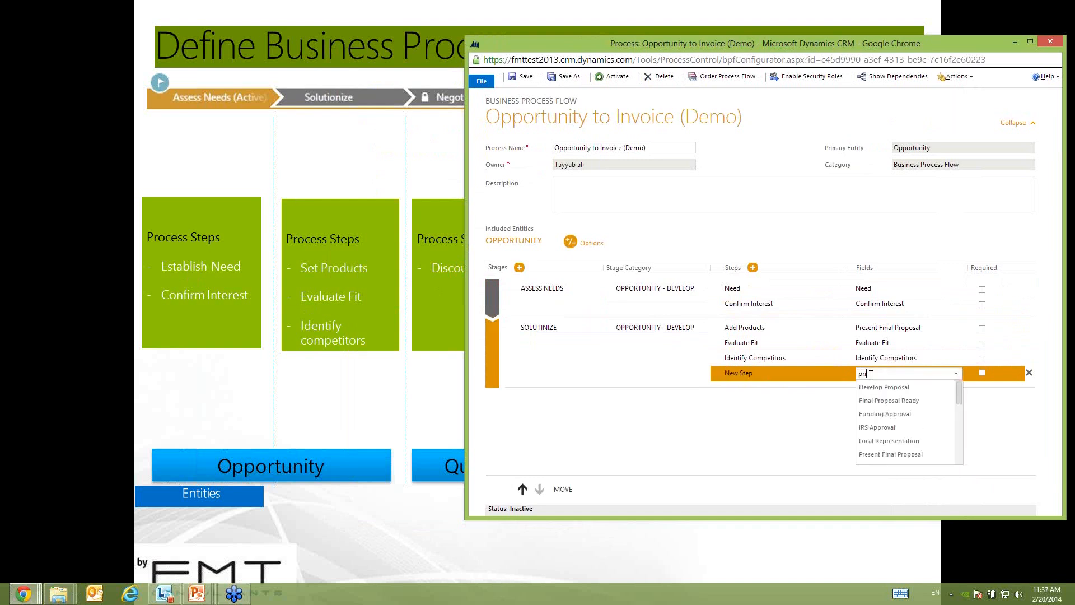
pyautogui.click(873, 387)
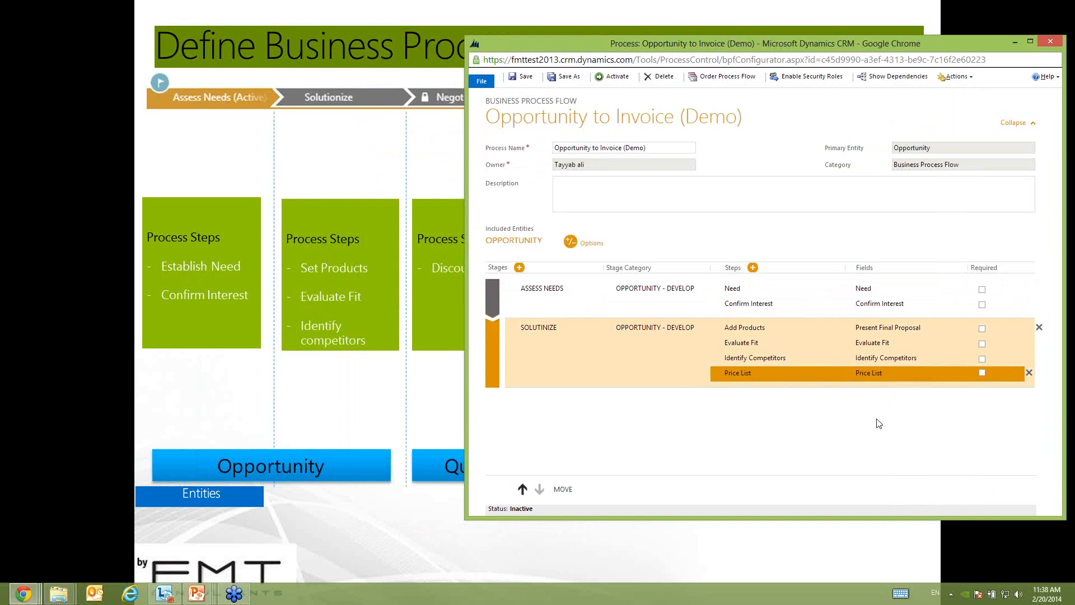
# Shrink the process window and reposition it over the slide, keeping the entity labels beneath it uncovered
pyautogui.click(536, 348)
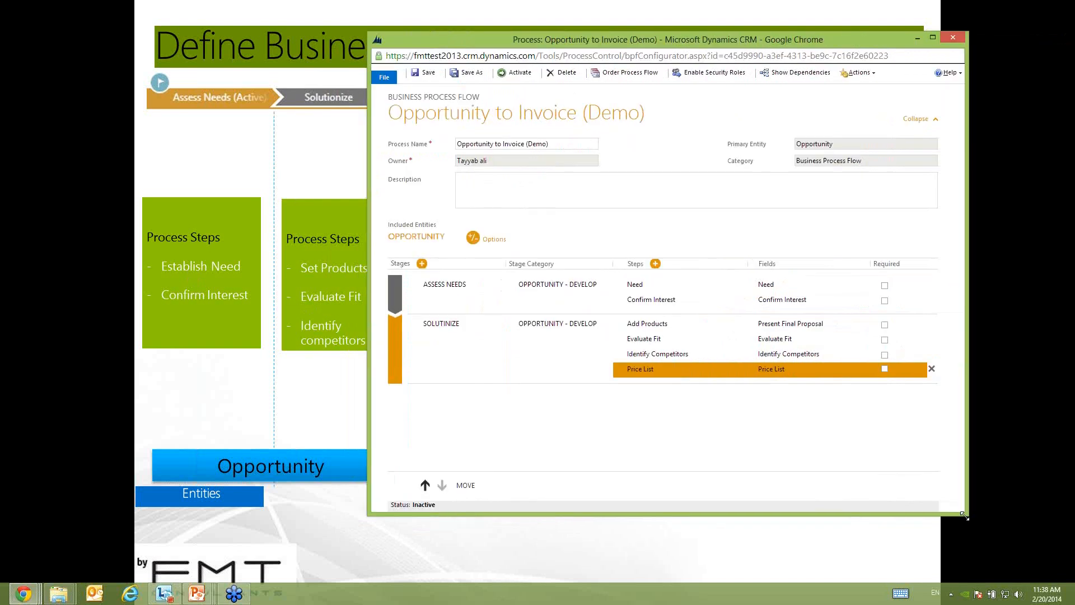
pyautogui.moveTo(965, 516); pyautogui.dragTo(892, 399)
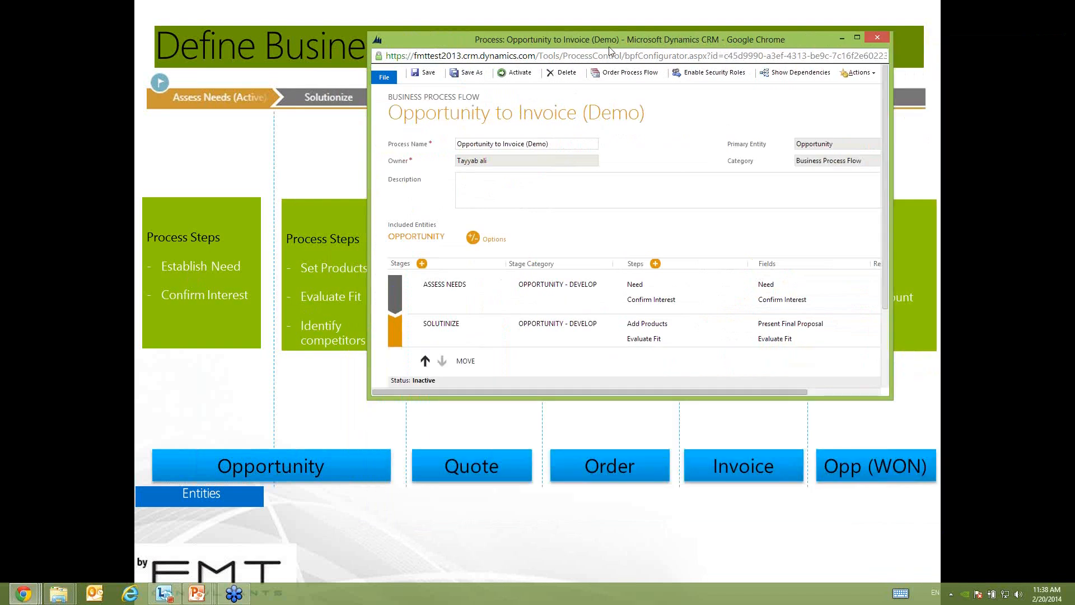
pyautogui.moveTo(720, 40); pyautogui.dragTo(892, 78)
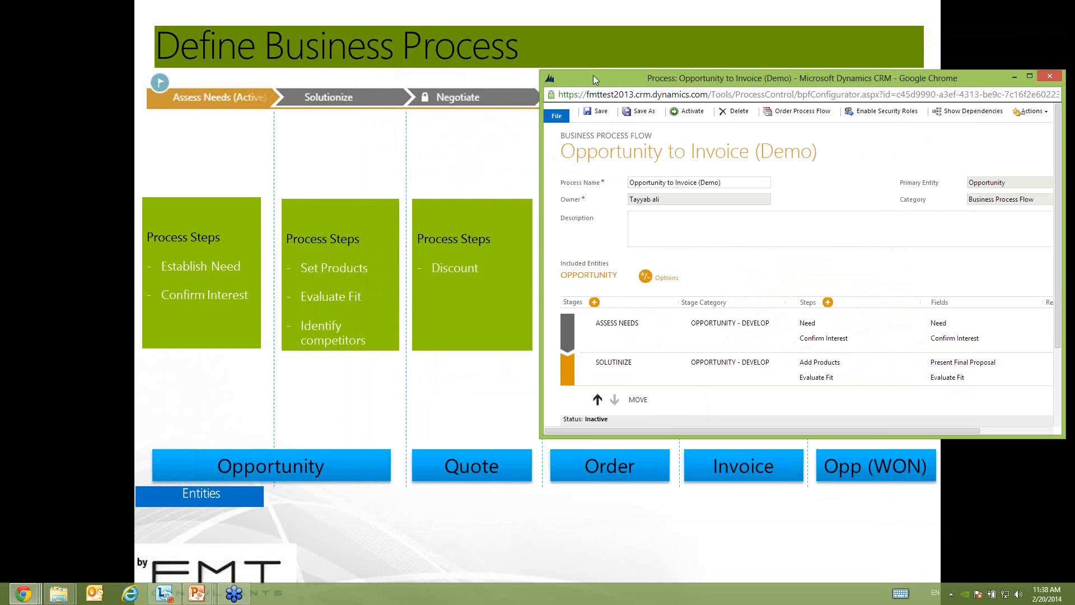
pyautogui.moveTo(593, 75); pyautogui.dragTo(451, 70)
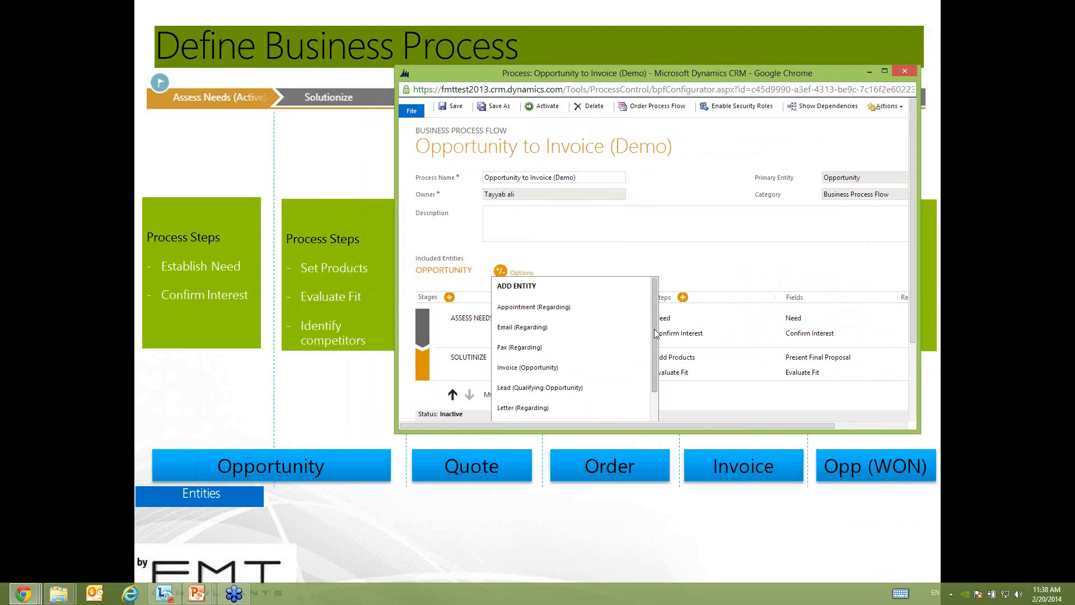
# Add the Quote (Opportunity) entity to the process flow and bring up its stages
pyautogui.scroll(-1, 656, 334)
pyautogui.scroll(-1, 657, 334)
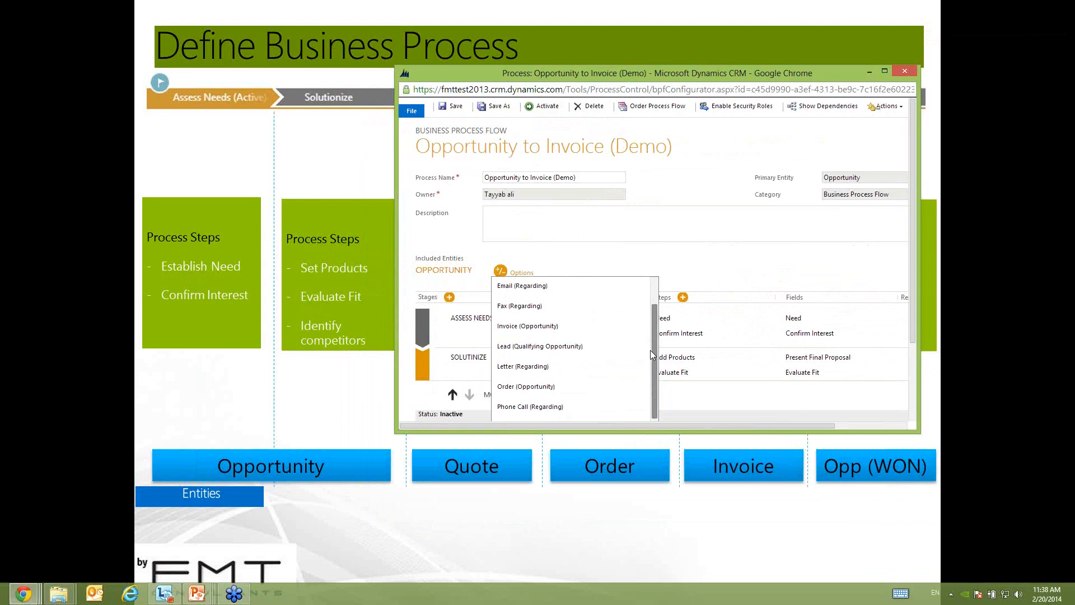
pyautogui.scroll(-1, 651, 358)
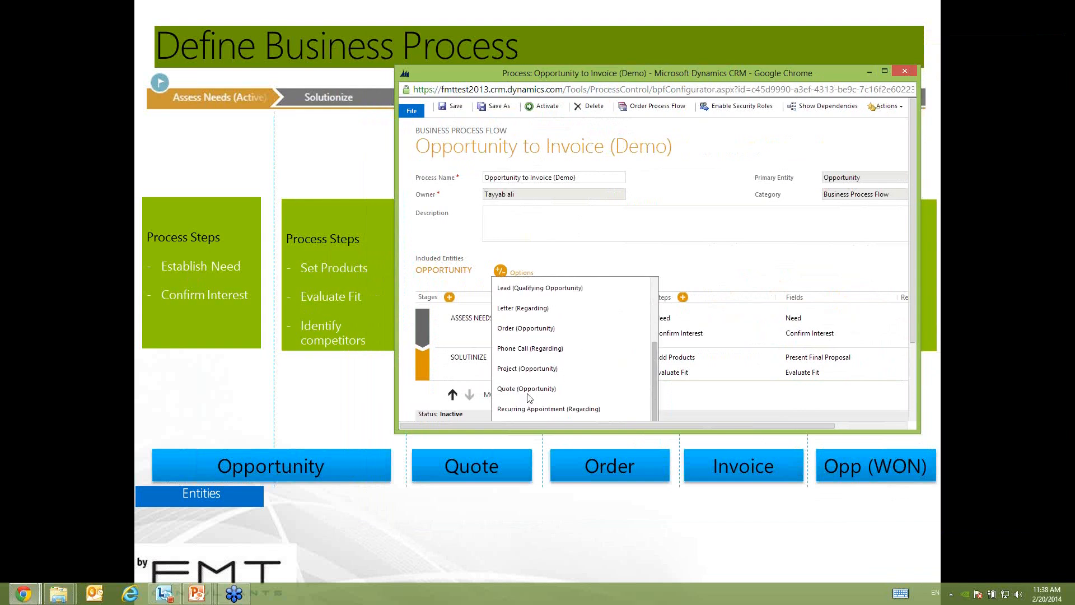
pyautogui.click(527, 392)
pyautogui.click(620, 396)
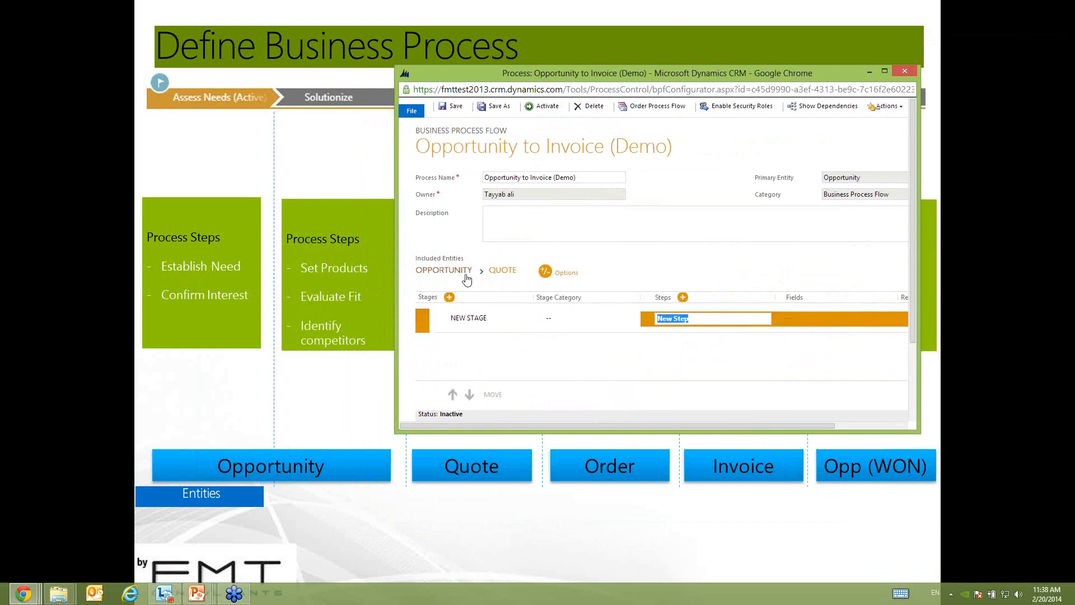
pyautogui.click(421, 274)
pyautogui.click(502, 270)
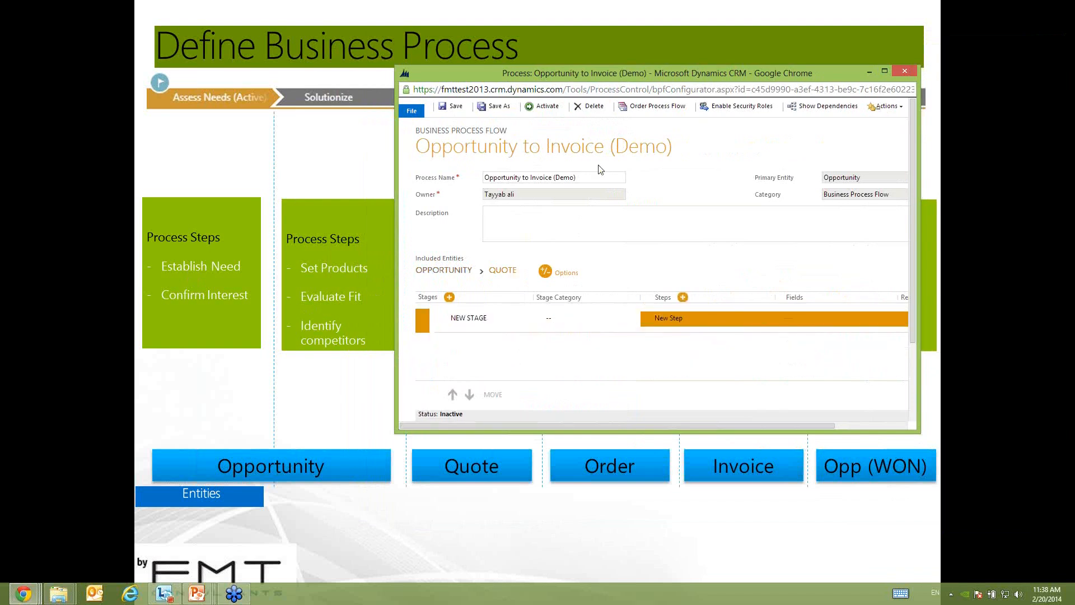
# Name the Quote entity's new stage NEGOTIATE and set its stage category to Opportunity - Propose
pyautogui.moveTo(727, 73); pyautogui.dragTo(857, 64)
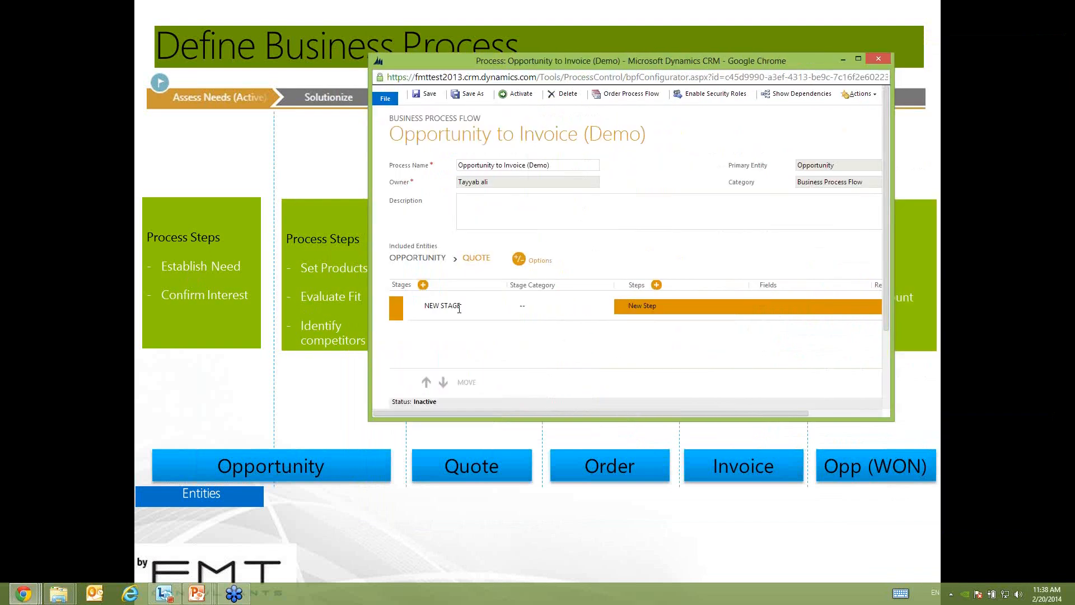
pyautogui.click(459, 307)
pyautogui.write('NEG')
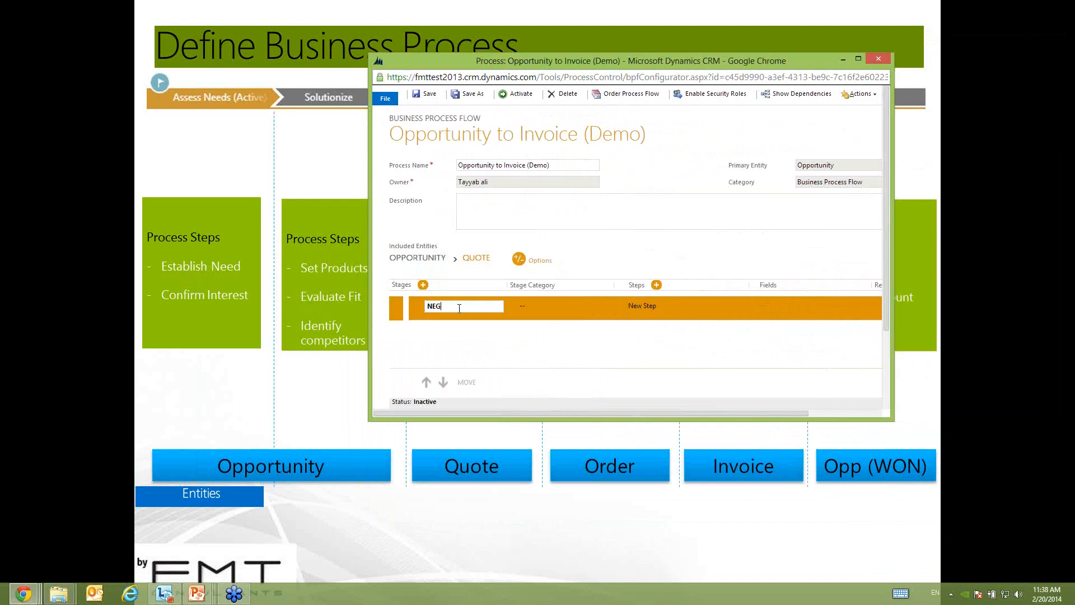
pyautogui.write('OTIATE')
pyautogui.click(547, 306)
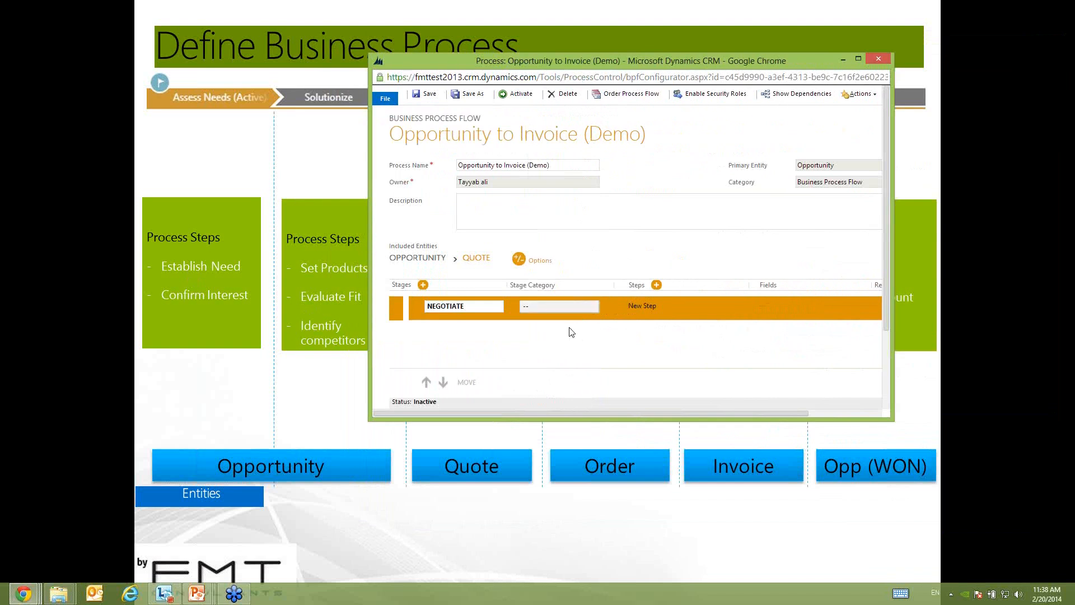
pyautogui.click(627, 307)
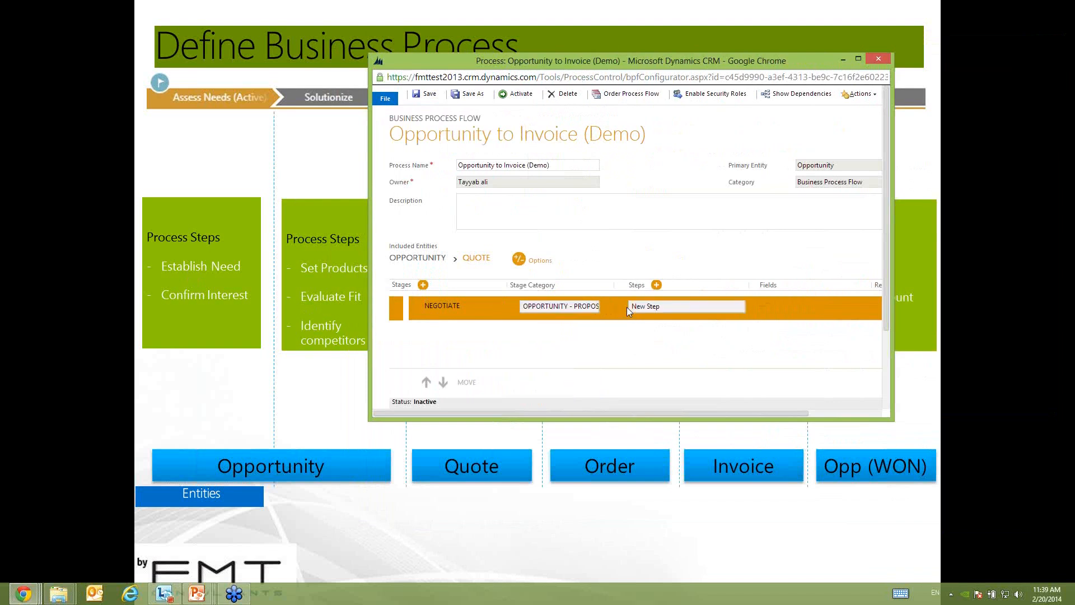
# Assign the Quote Discount (%) field to the first step of the Negotiate stage
pyautogui.click(787, 303)
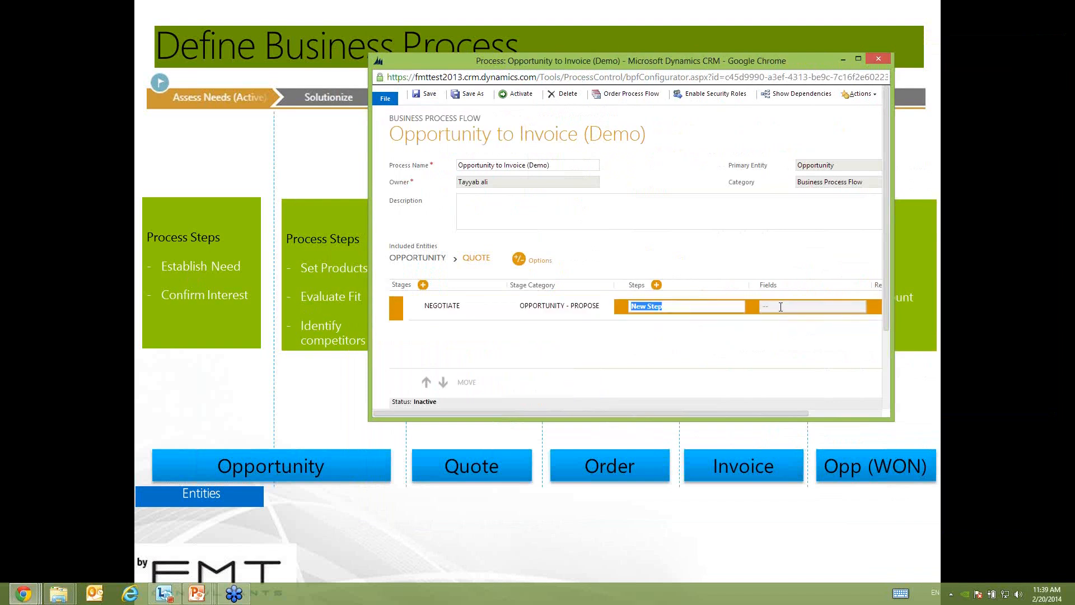
pyautogui.click(779, 306)
pyautogui.write('discoun')
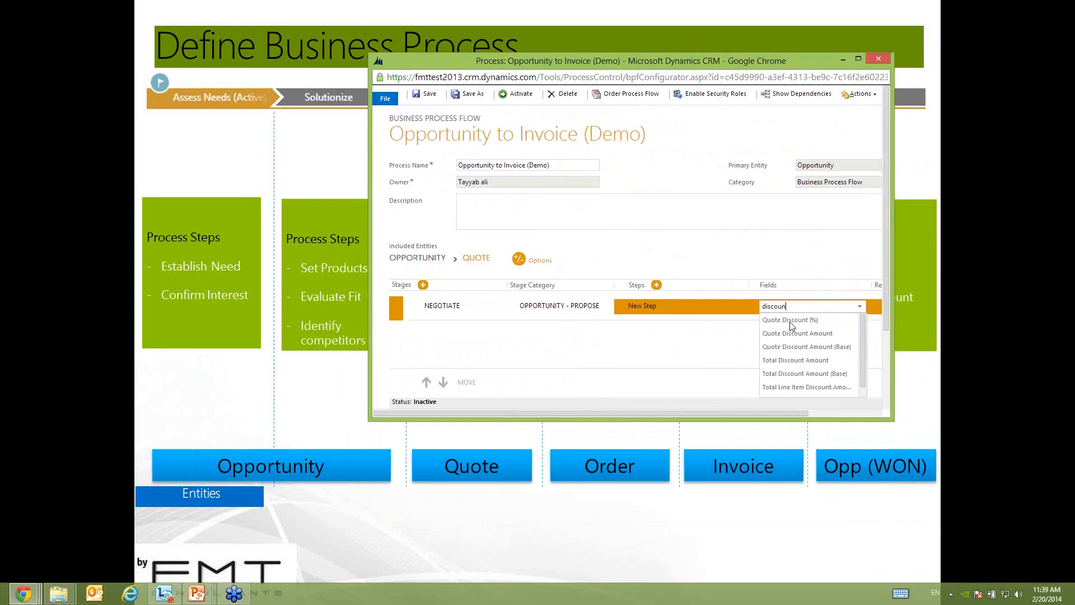
pyautogui.write('t')
pyautogui.click(795, 320)
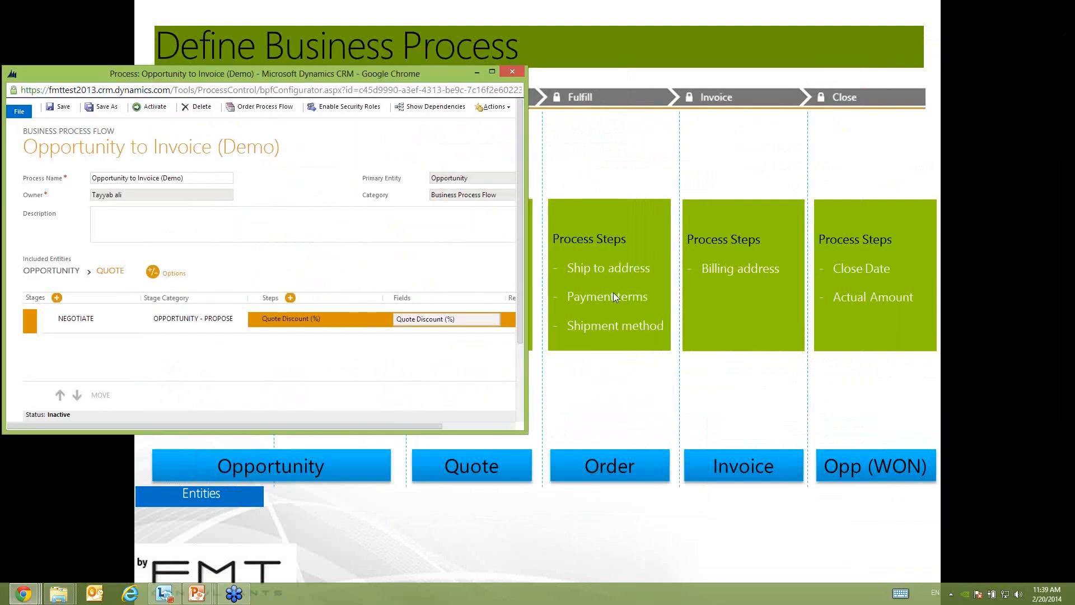
# Add the Order (Quote) entity to the process flow with a stage named FULFILL in the Opportunity - Close category
pyautogui.click(150, 271)
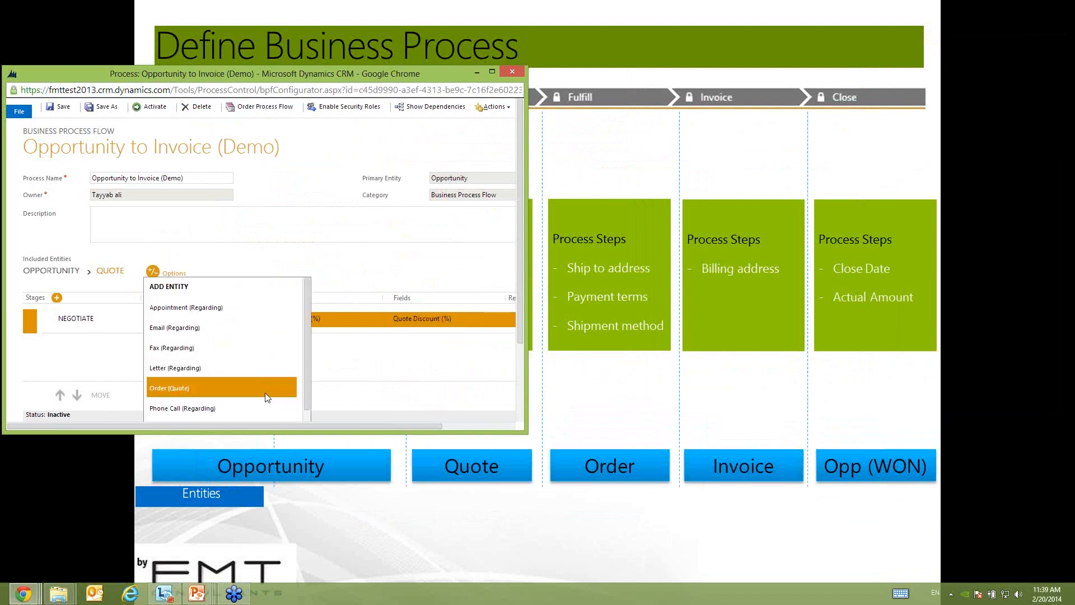
pyautogui.click(266, 395)
pyautogui.click(113, 322)
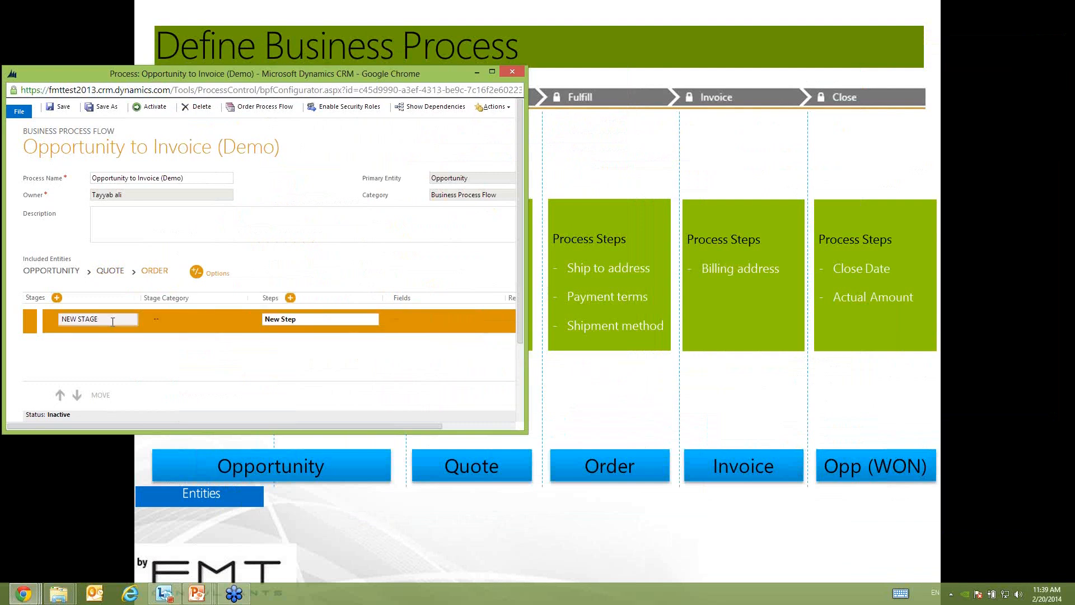
pyautogui.click(39, 316)
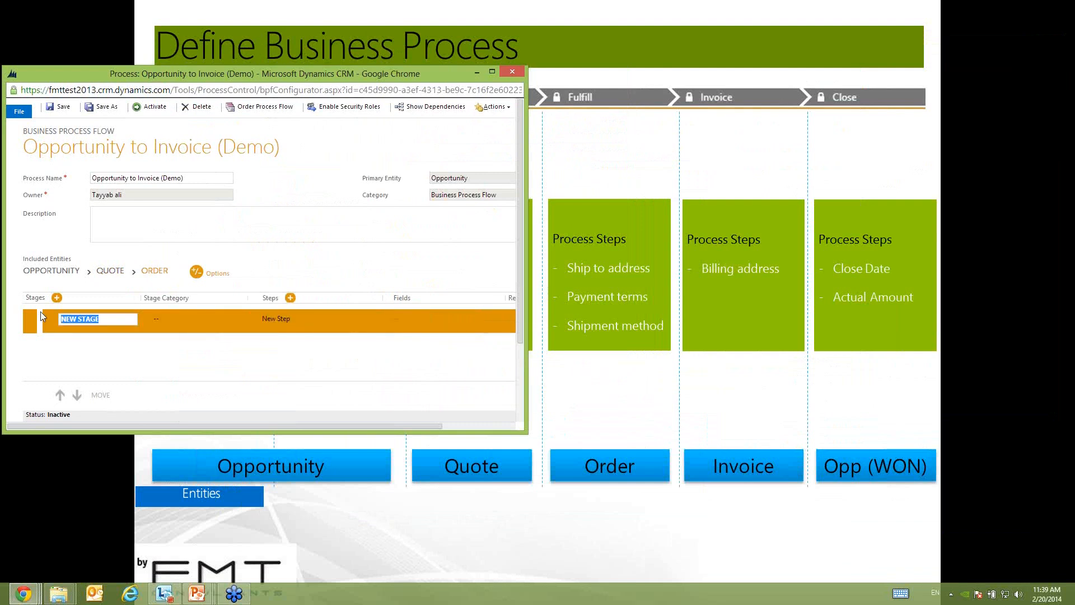
pyautogui.write('FULFIL')
pyautogui.click(191, 320)
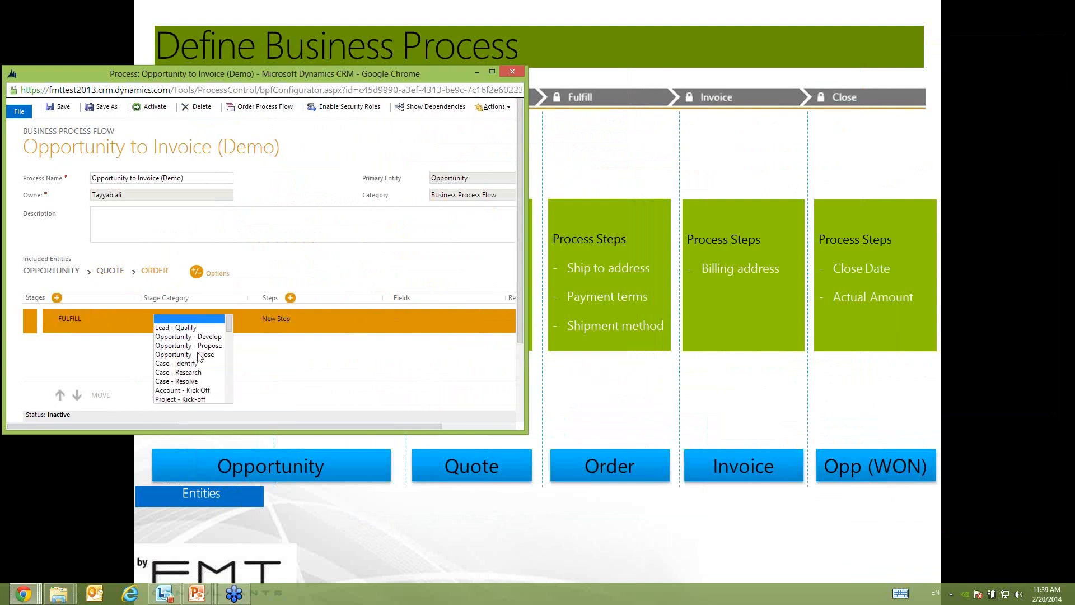
pyautogui.click(308, 320)
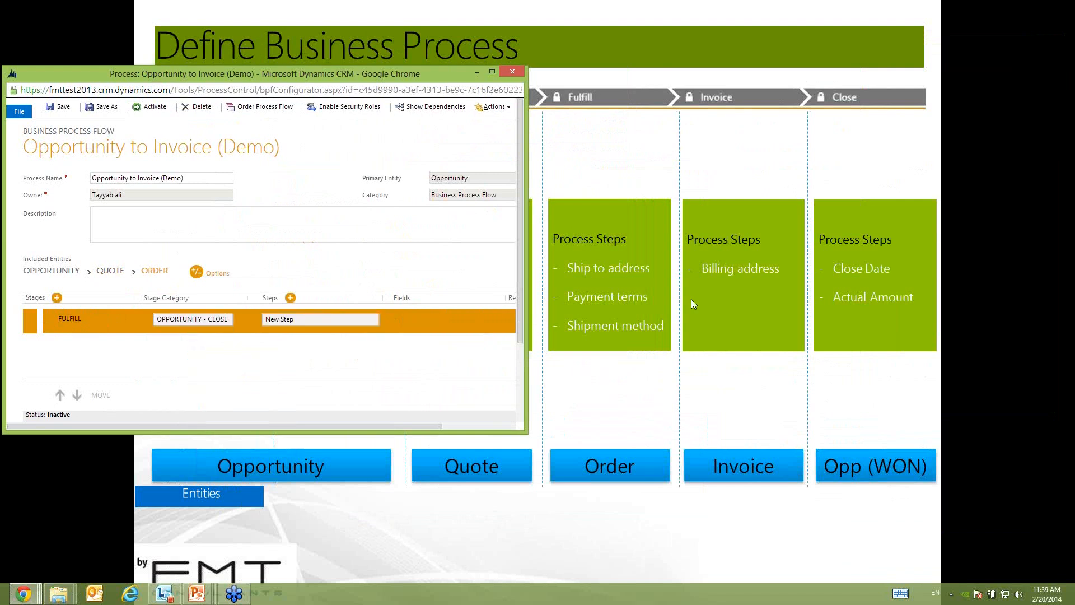
# Assign the Shipping Method field to the first step of the Fulfill stage
pyautogui.press('Tab')
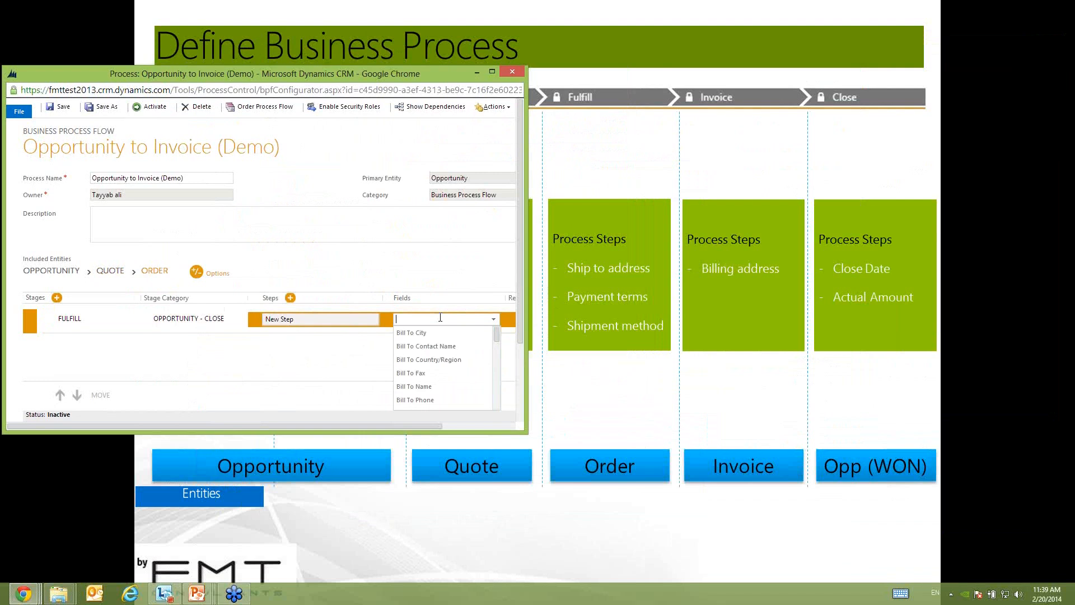
pyautogui.write('ship')
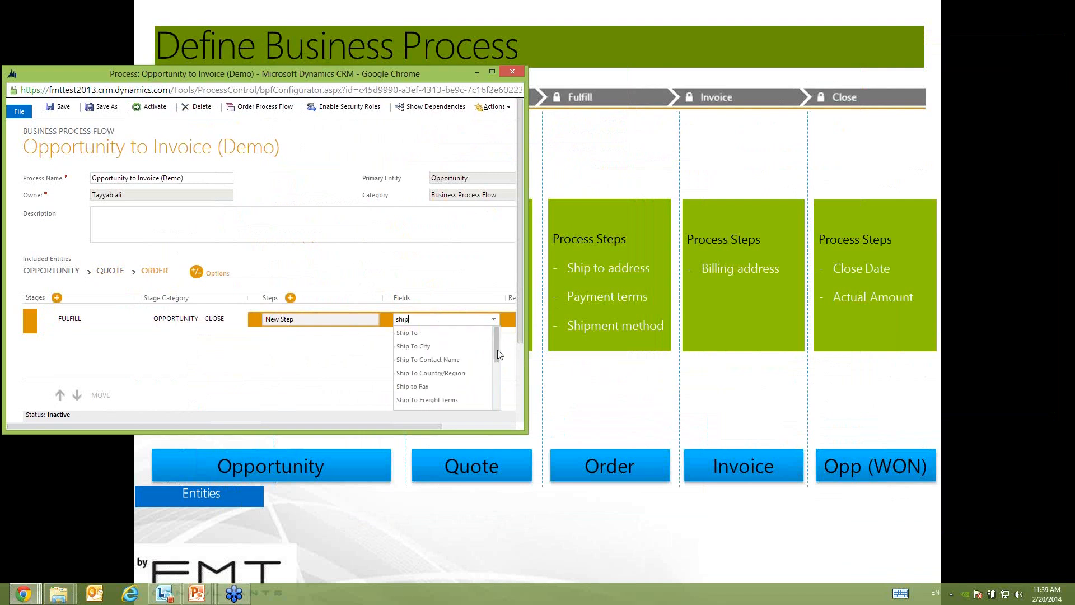
pyautogui.moveTo(498, 350); pyautogui.dragTo(497, 383)
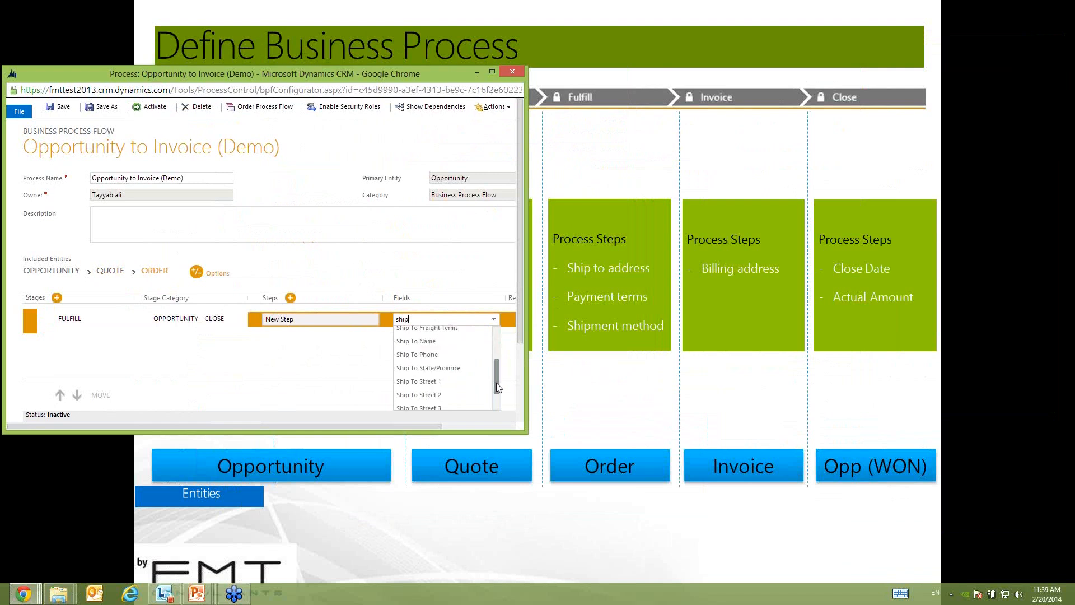
pyautogui.scroll(-1, 496, 382)
pyautogui.scroll(2, 499, 392)
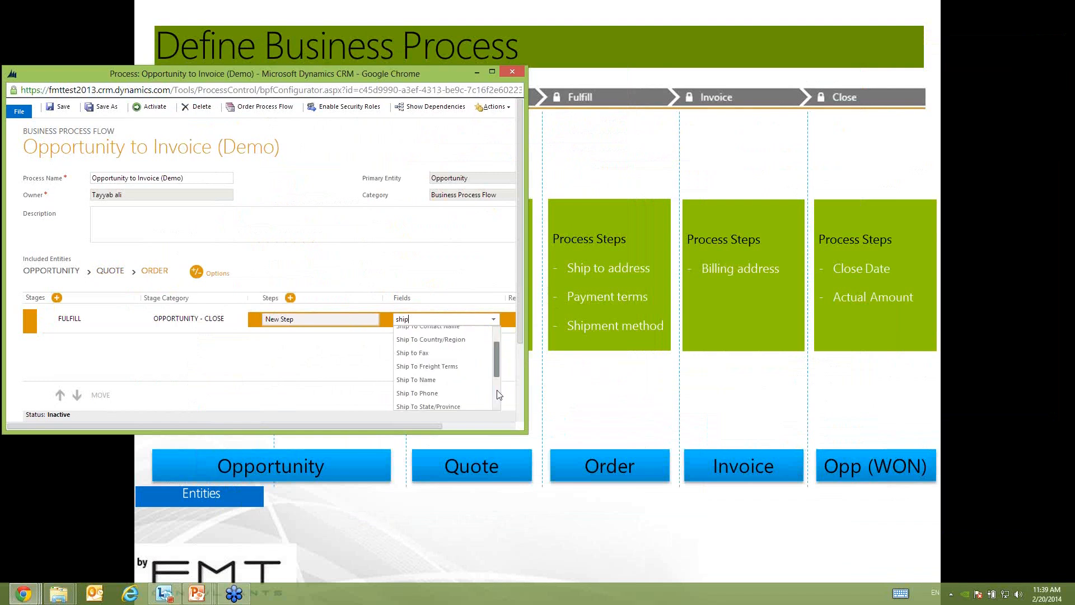
pyautogui.scroll(-2, 497, 392)
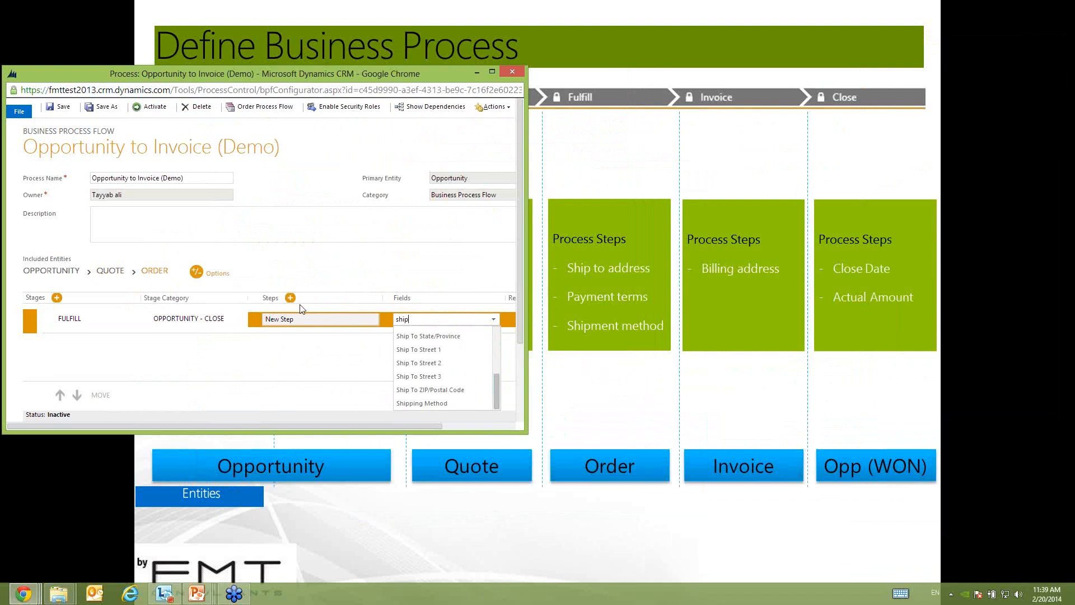
pyautogui.click(422, 404)
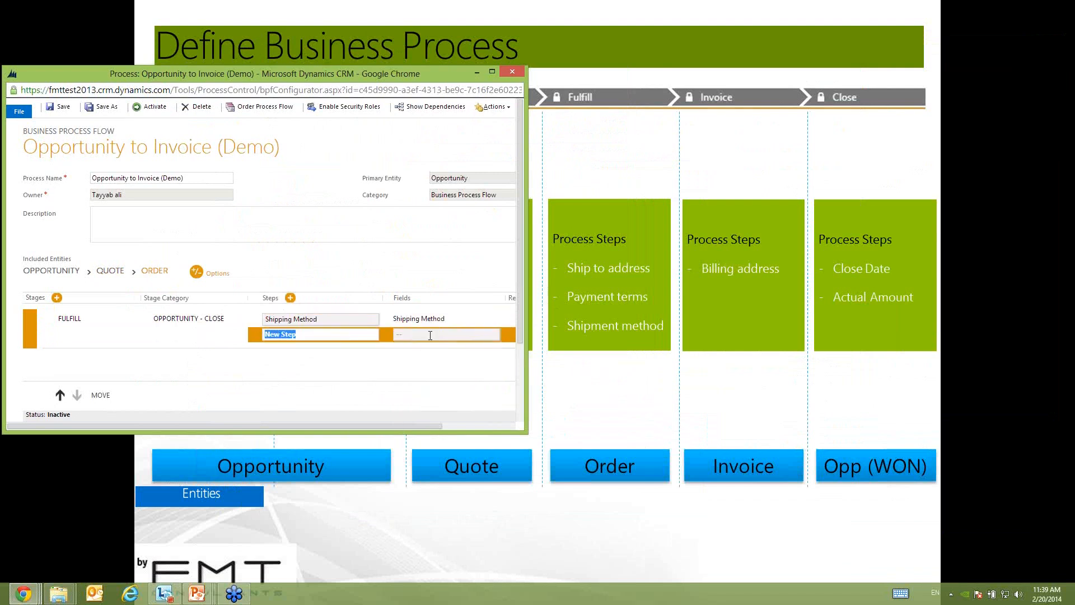
# Add two more steps to the Fulfill stage, using the Payment Terms and Ship To fields
pyautogui.click(431, 335)
pyautogui.write('payme')
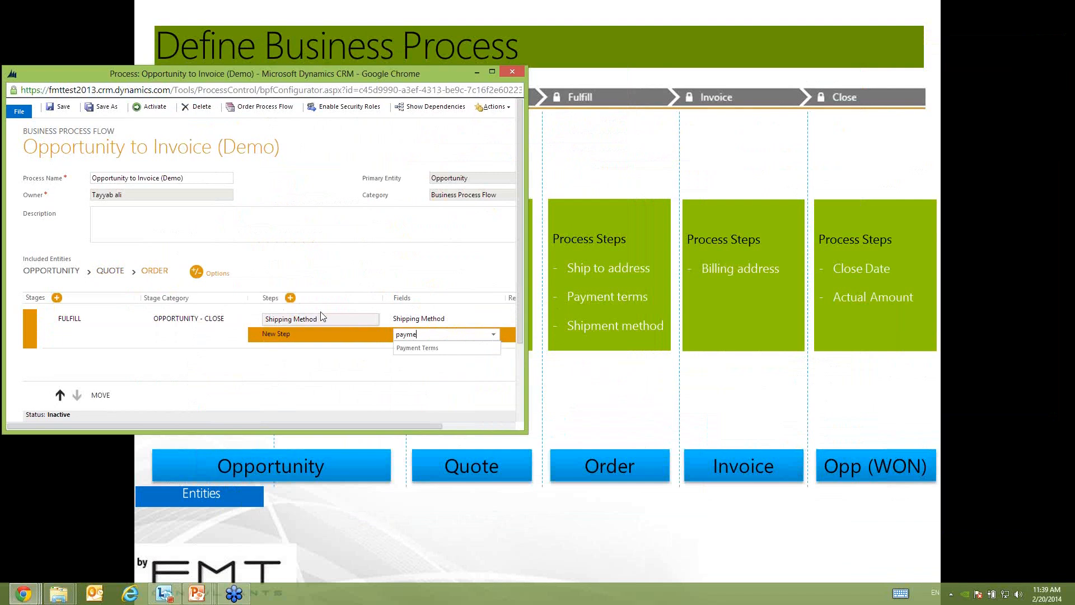
pyautogui.press('Return')
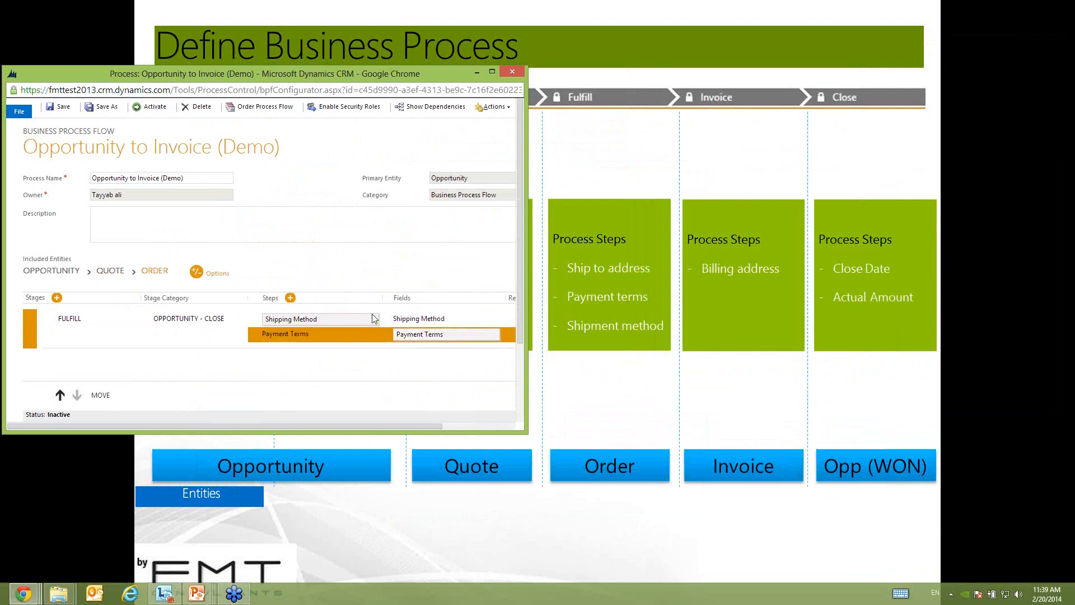
pyautogui.press('Return')
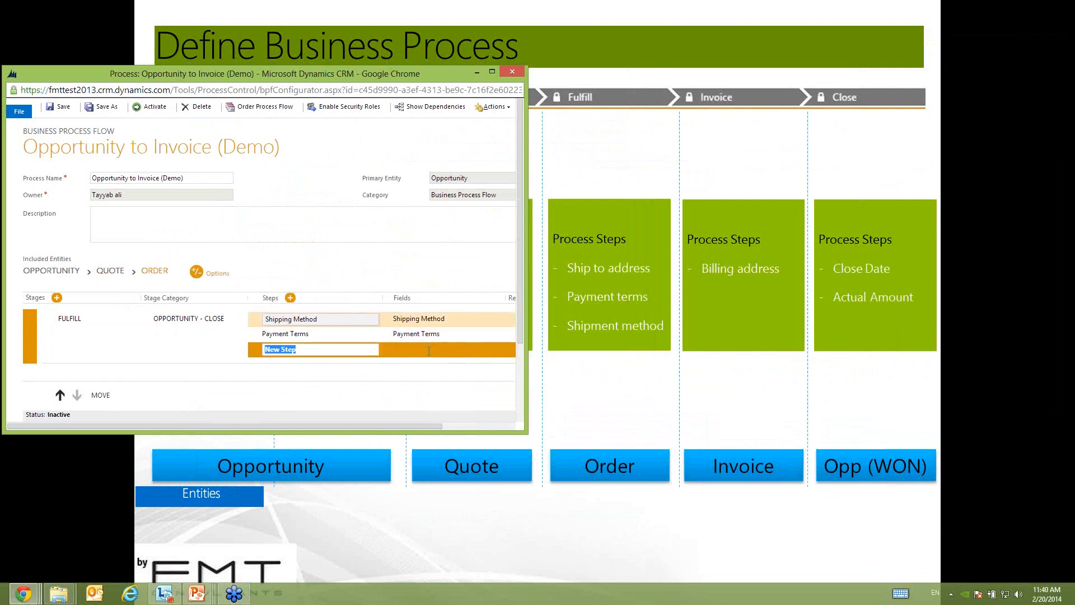
pyautogui.click(430, 351)
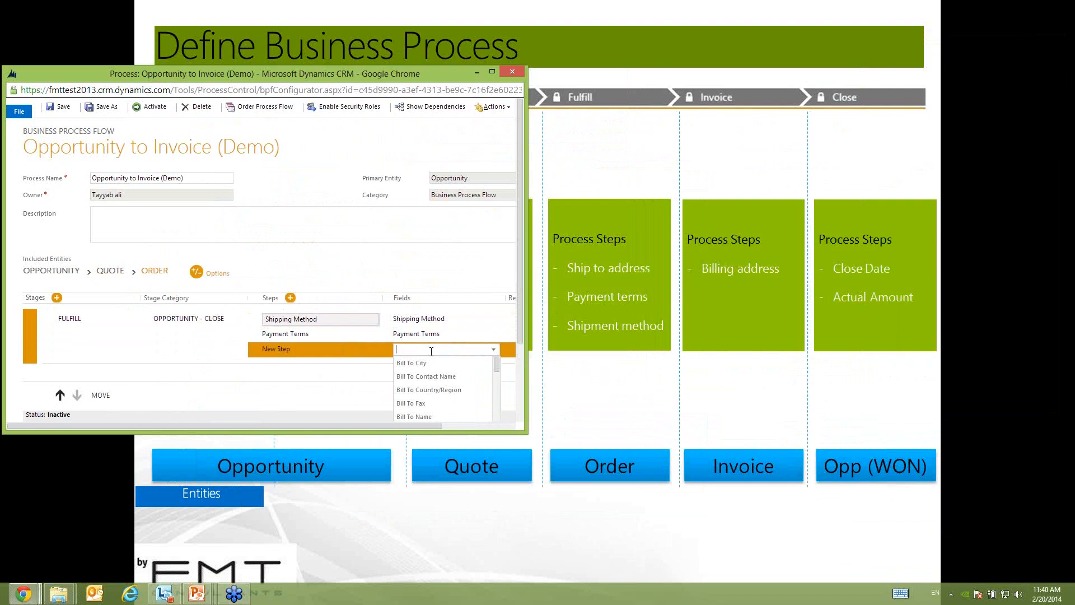
pyautogui.write('sh')
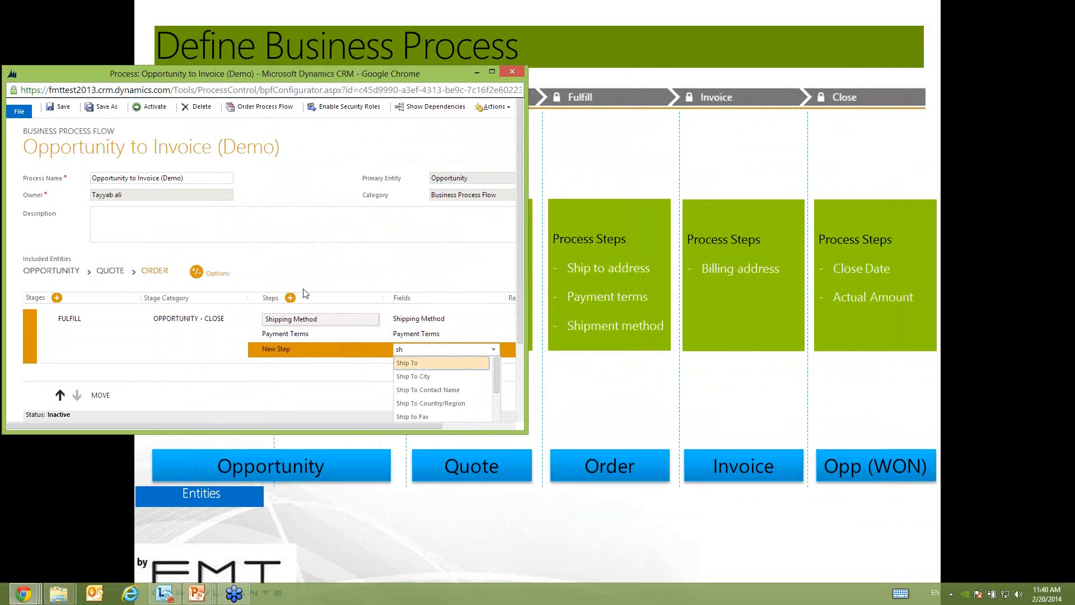
pyautogui.press('Return')
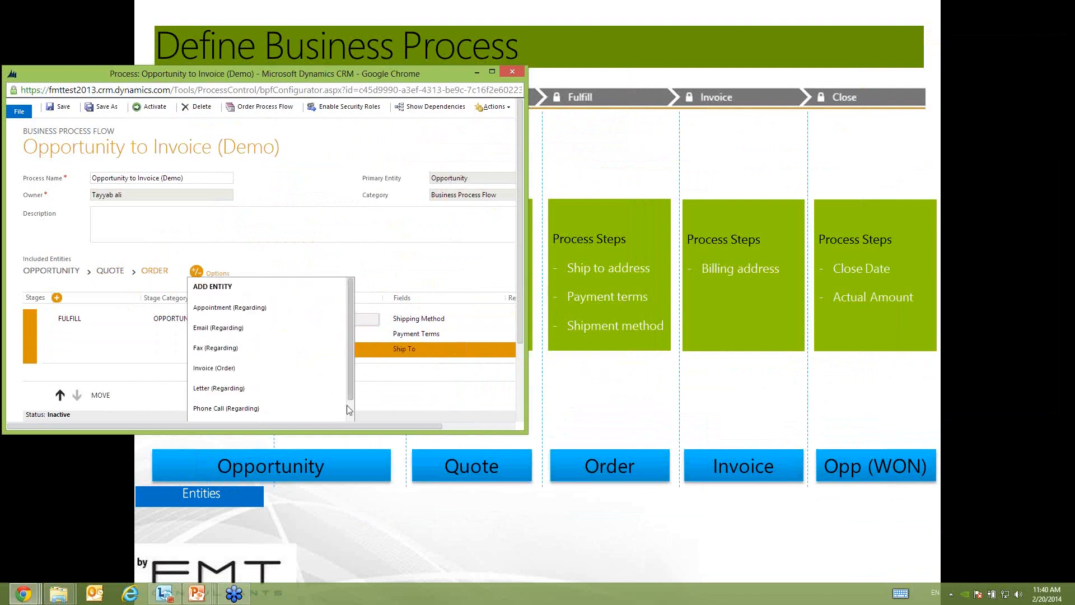
# Add the Invoice (Order) entity to the process flow after Order
pyautogui.click(347, 405)
pyautogui.scroll(1, 222, 318)
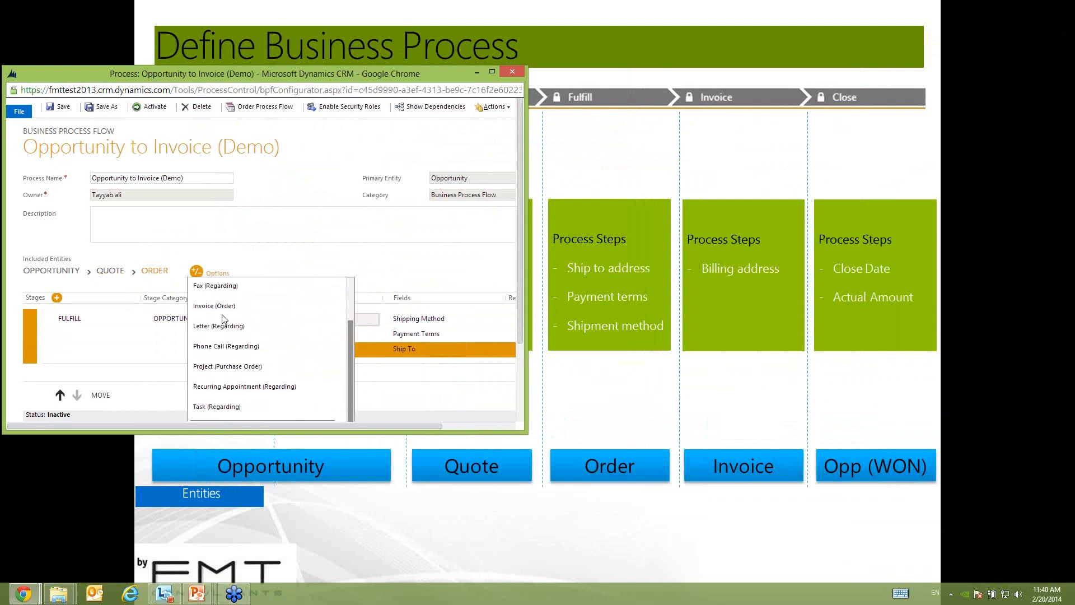
pyautogui.click(222, 317)
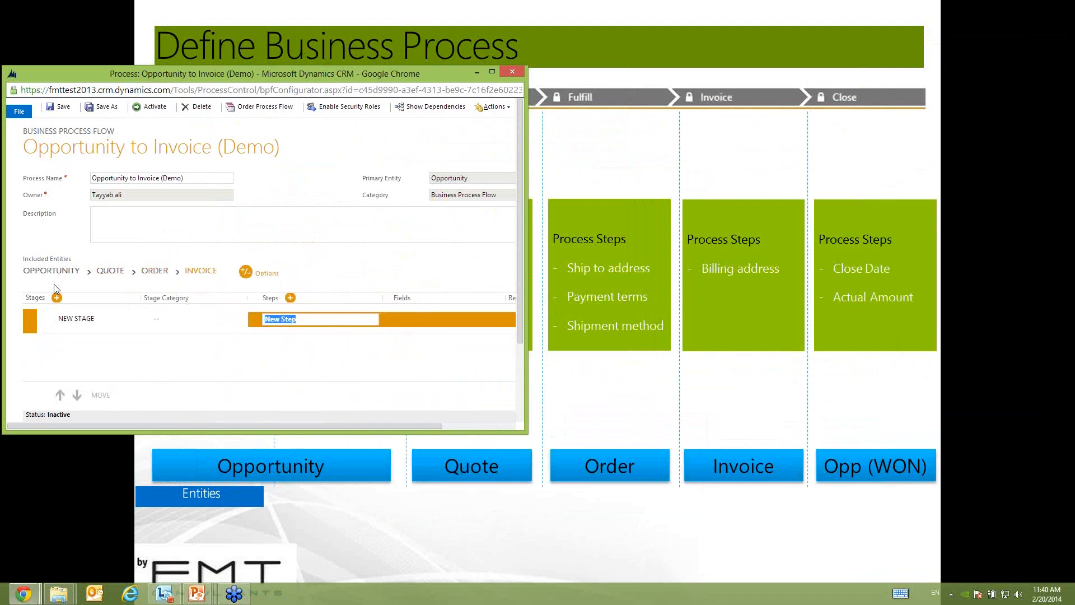
# Name the Invoice entity's new stage INVOICE and set its stage category to Opportunity - Close
pyautogui.click(96, 318)
pyautogui.write('INVOICE')
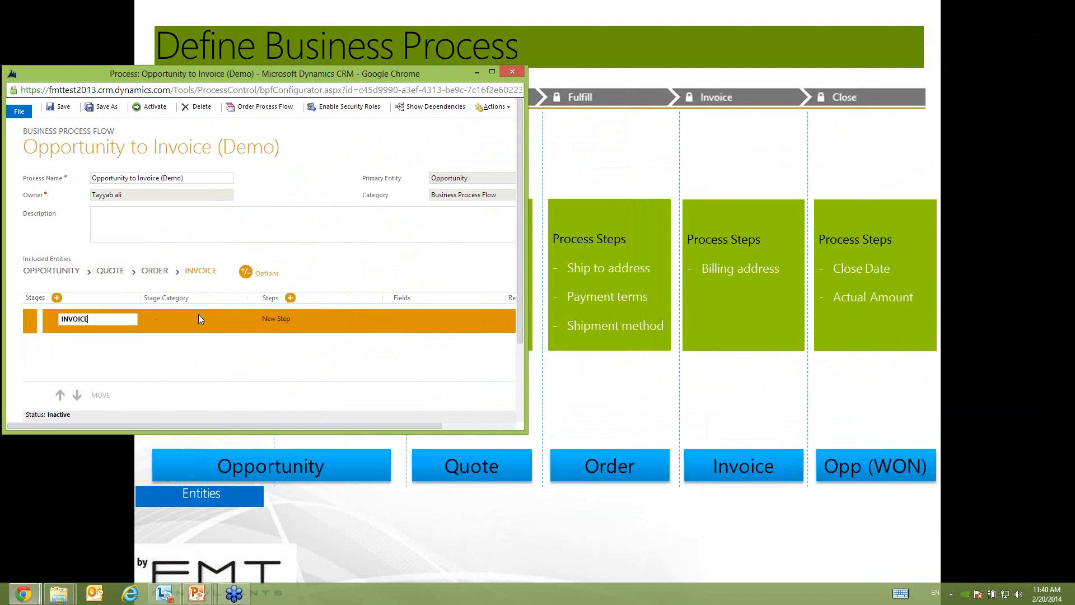
pyautogui.click(200, 319)
pyautogui.click(193, 319)
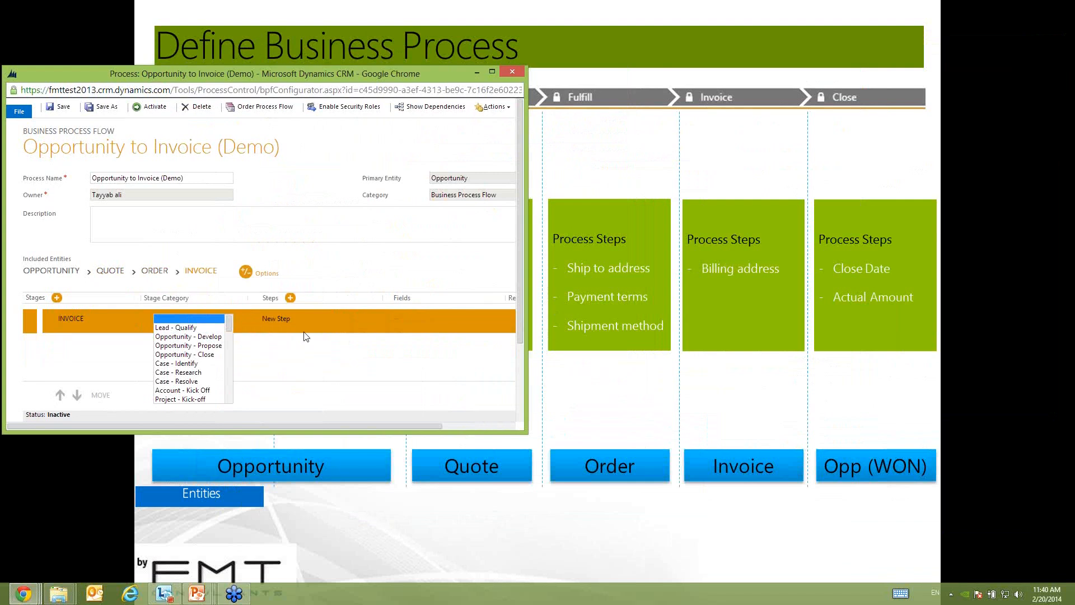
pyautogui.press('Down')
pyautogui.press('Down')
pyautogui.press('Down')
pyautogui.press('Down')
pyautogui.press('Return')
# Assign the Bill To Name field to the first step of the Invoice stage
pyautogui.click(425, 321)
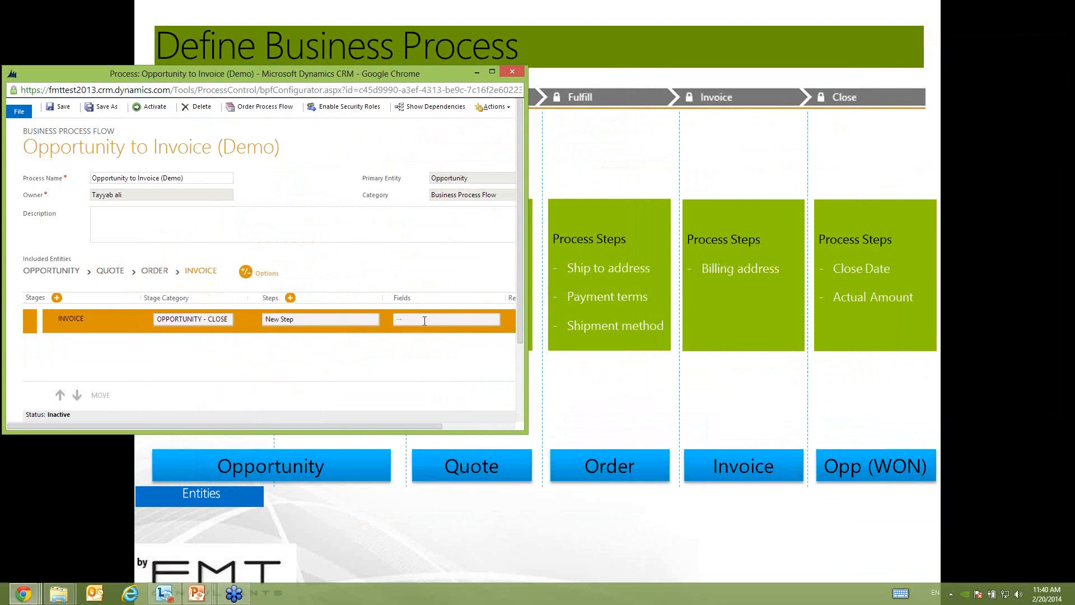
pyautogui.click(425, 321)
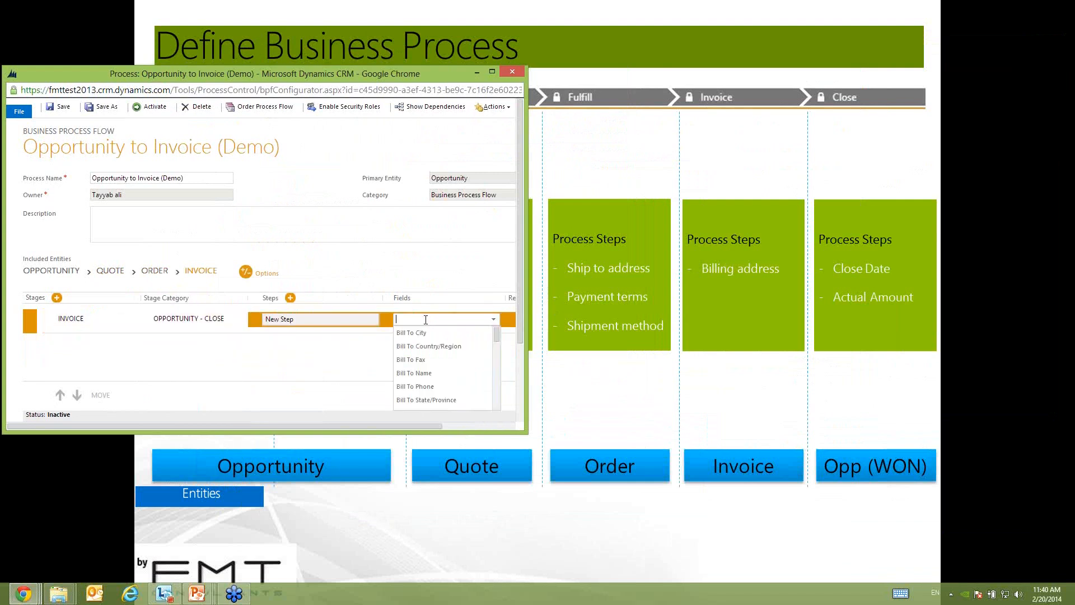
pyautogui.write('bi')
pyautogui.click(430, 373)
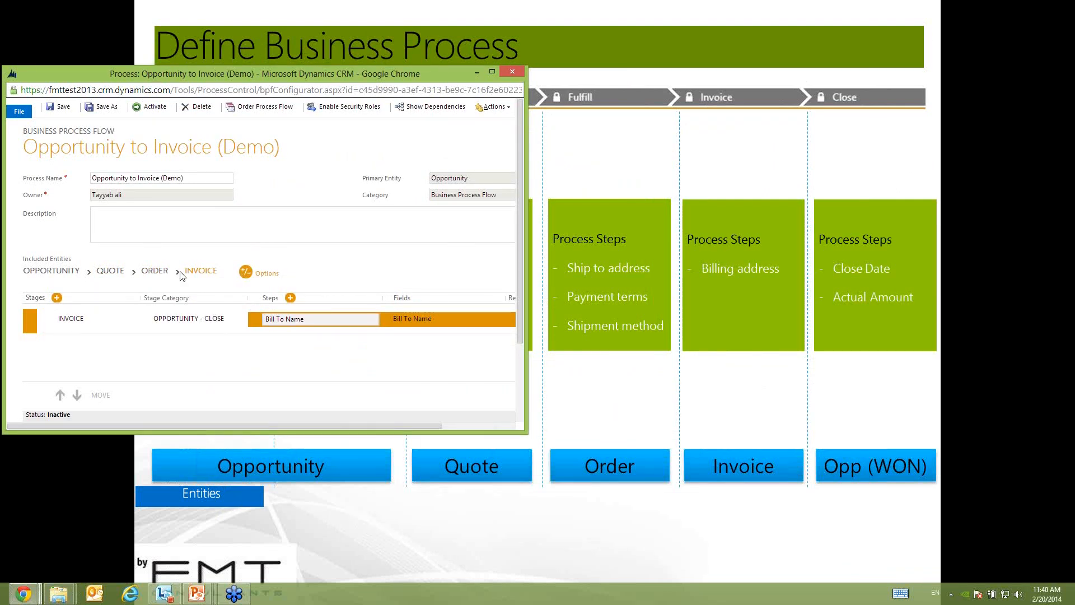
# Close the process cycle after Invoice by returning to the Opportunity entity
pyautogui.click(245, 272)
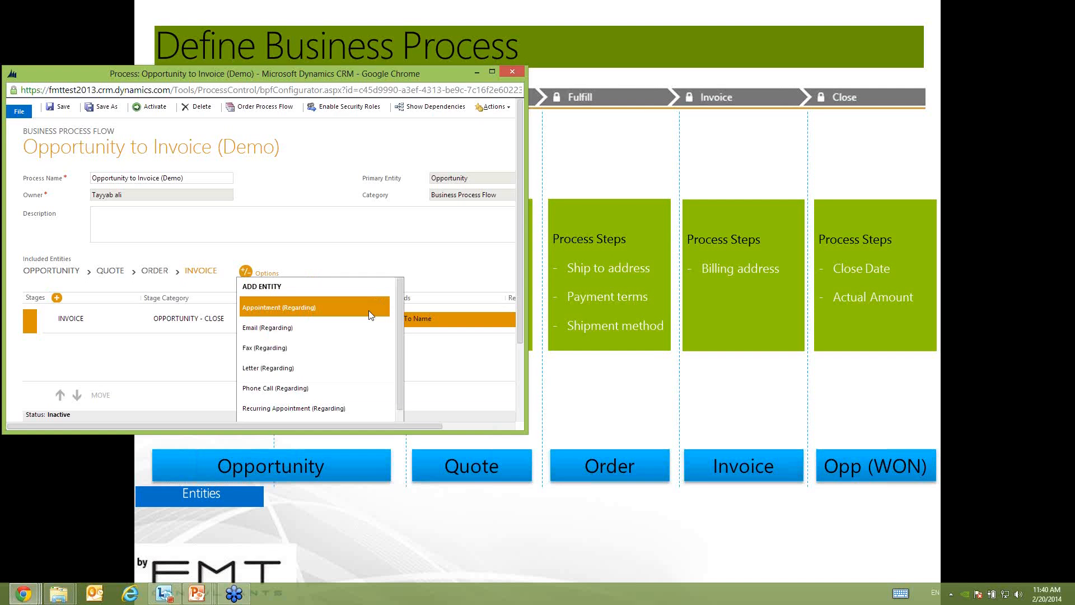
pyautogui.scroll(-2, 342, 375)
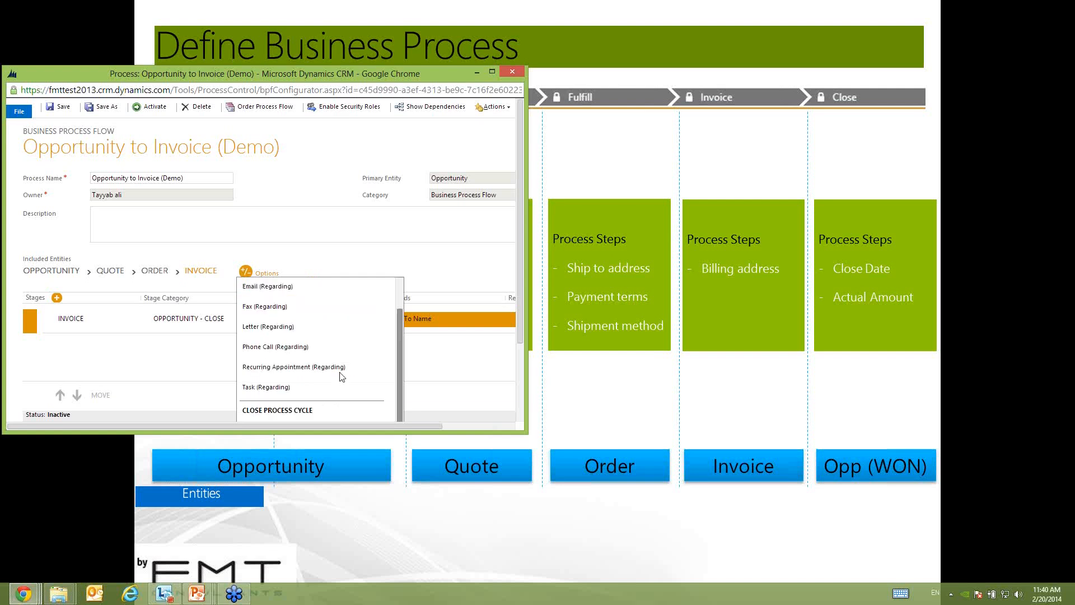
pyautogui.scroll(-1, 342, 376)
pyautogui.click(370, 407)
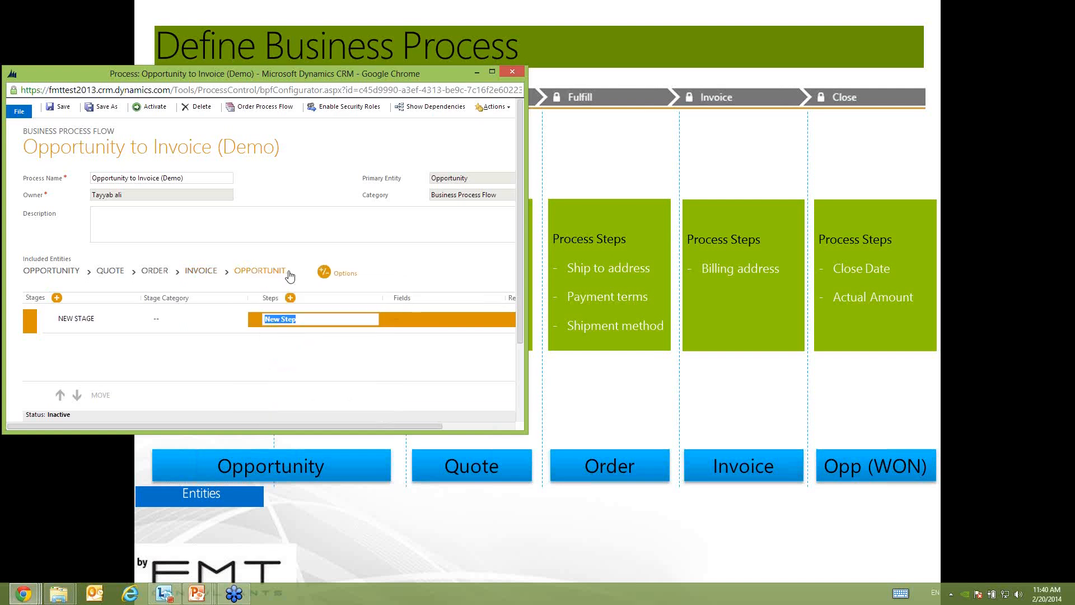
# Name the closing Opportunity entity's new stage CLOSE and assign the Actual Revenue field to its first step
pyautogui.click(98, 322)
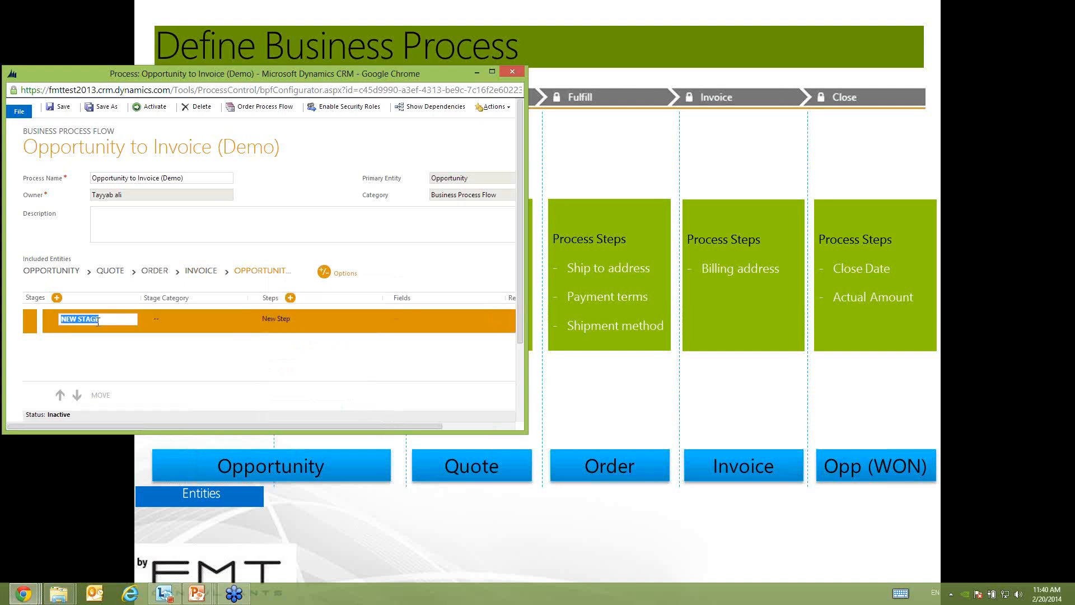
pyautogui.write('CLOSE')
pyautogui.click(414, 322)
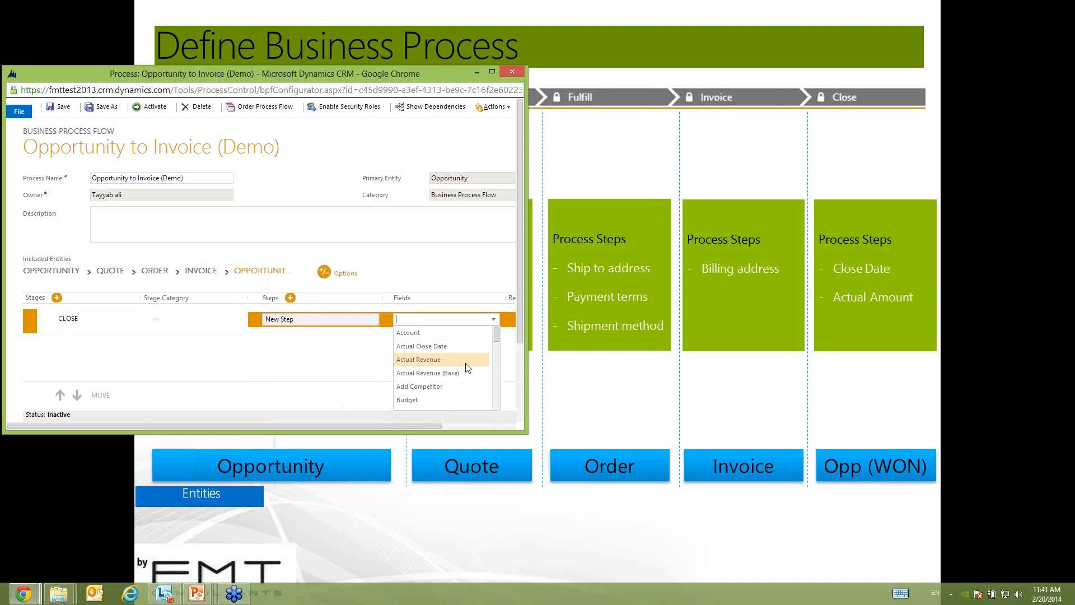
pyautogui.click(428, 356)
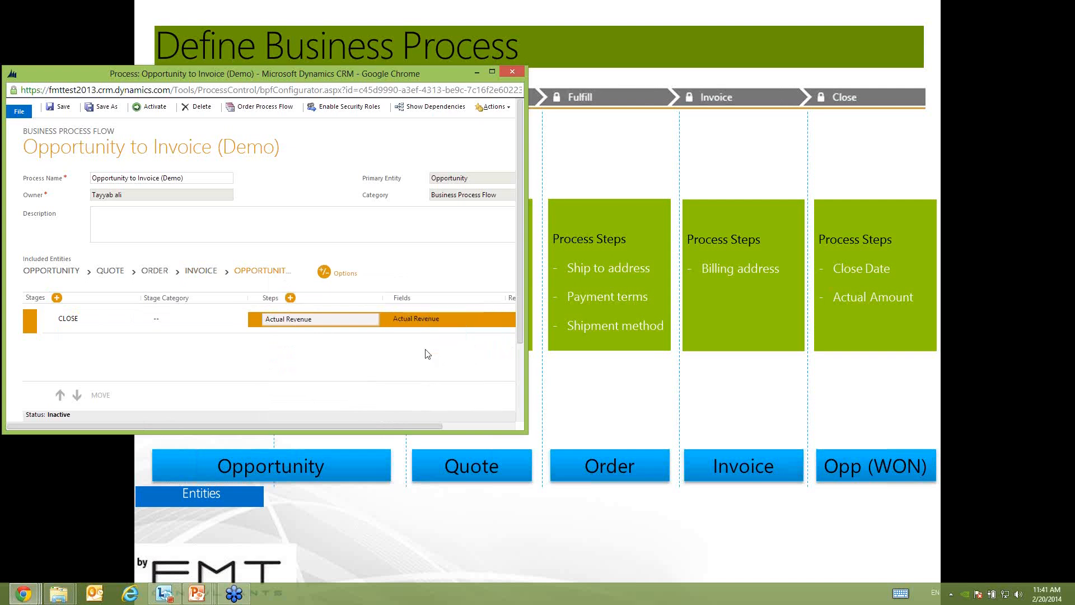
# Add a second step to the Close stage using the Actual Close Date field
pyautogui.click(420, 333)
pyautogui.click(420, 332)
pyautogui.write('close')
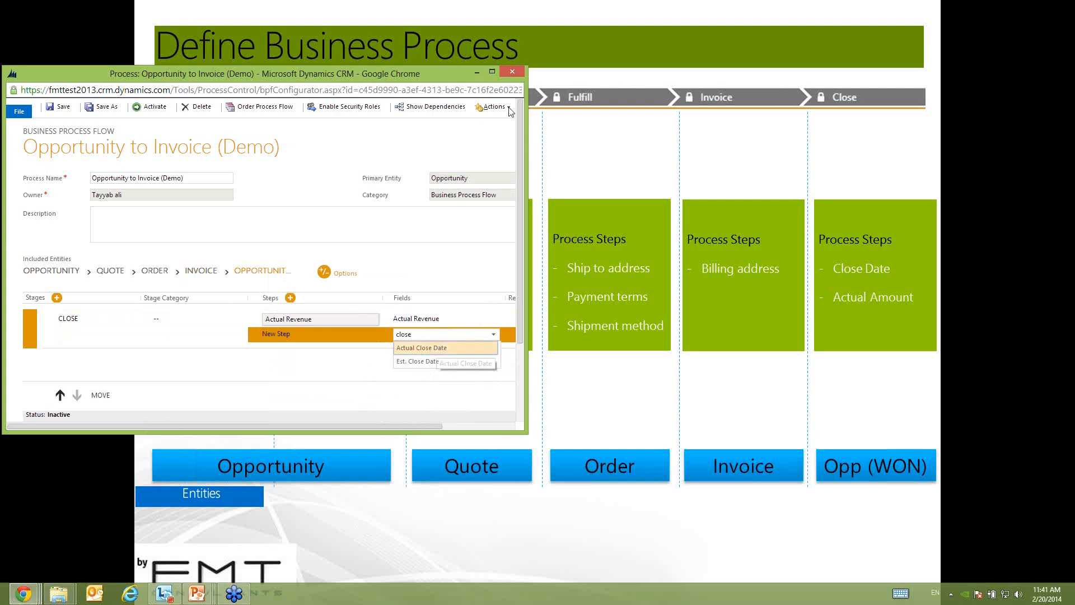
pyautogui.press('Return')
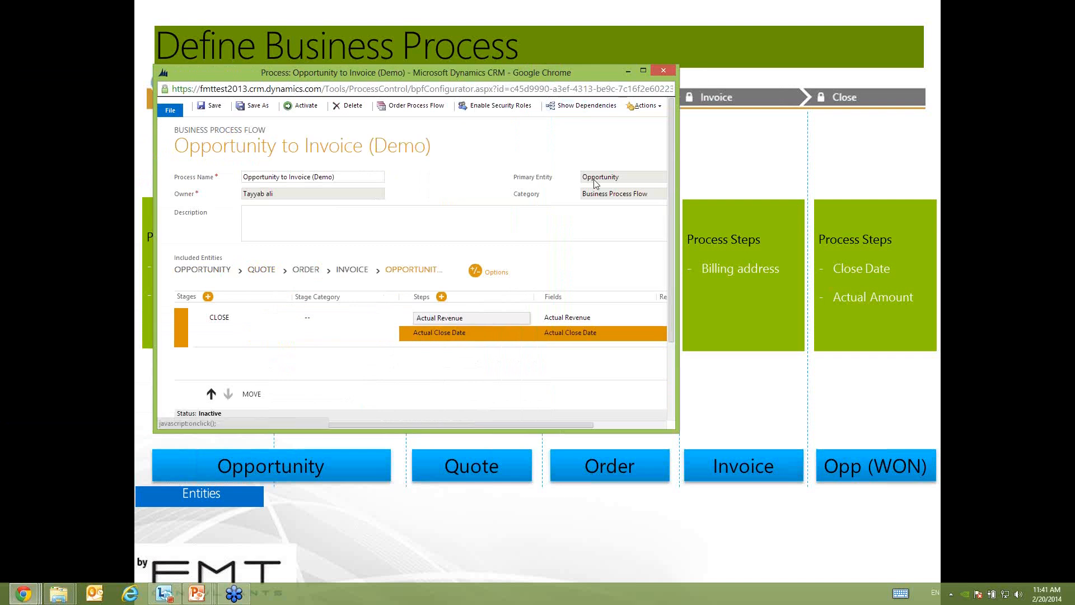
# Maximize the process window and check the planned stages and steps on the Define Business Process slide
pyautogui.press('super+Up')
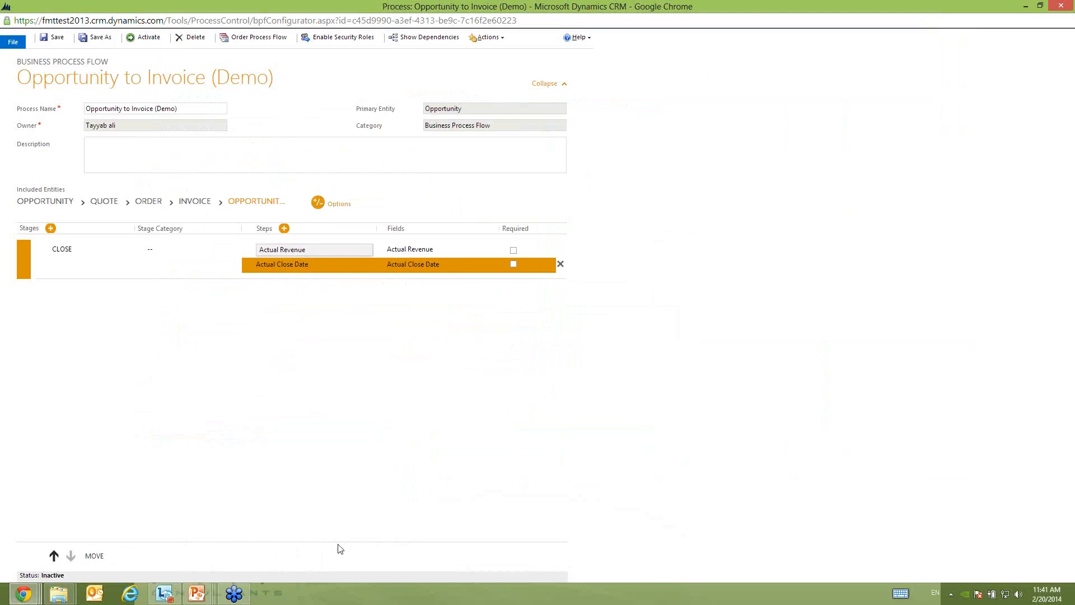
pyautogui.hotkey('alt', 'Tab')
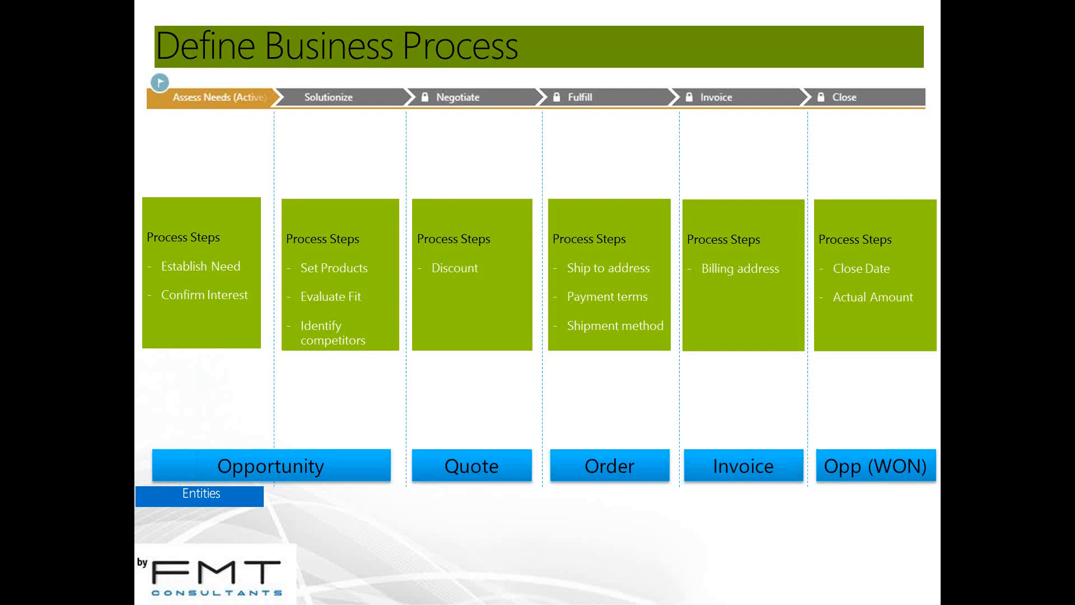
pyautogui.hotkey('alt', 'Tab')
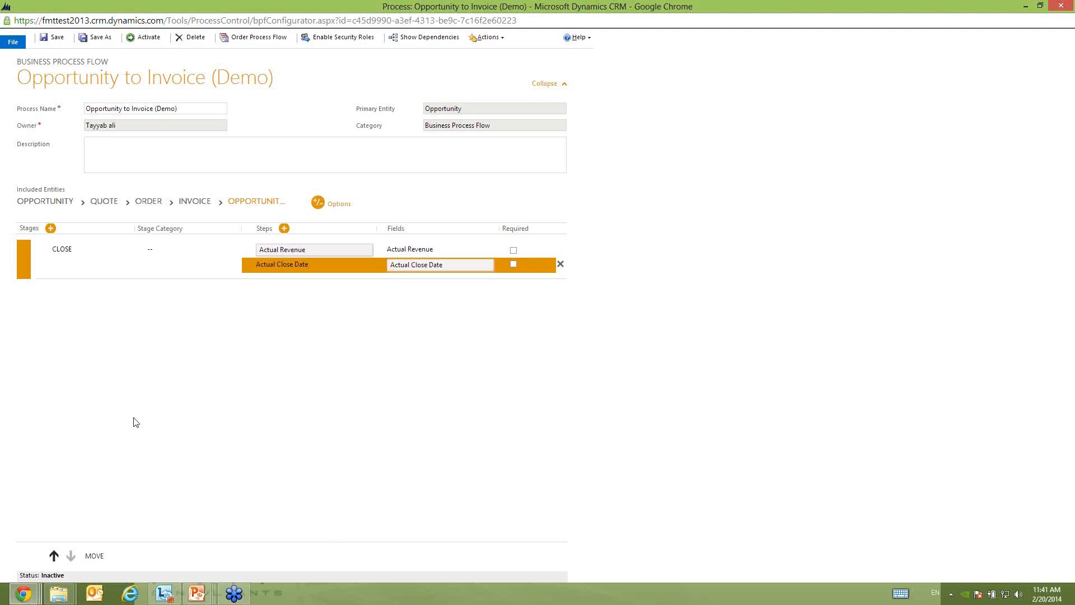
# Save the Opportunity to Invoice (Demo) business process flow and activate it
pyautogui.click(56, 40)
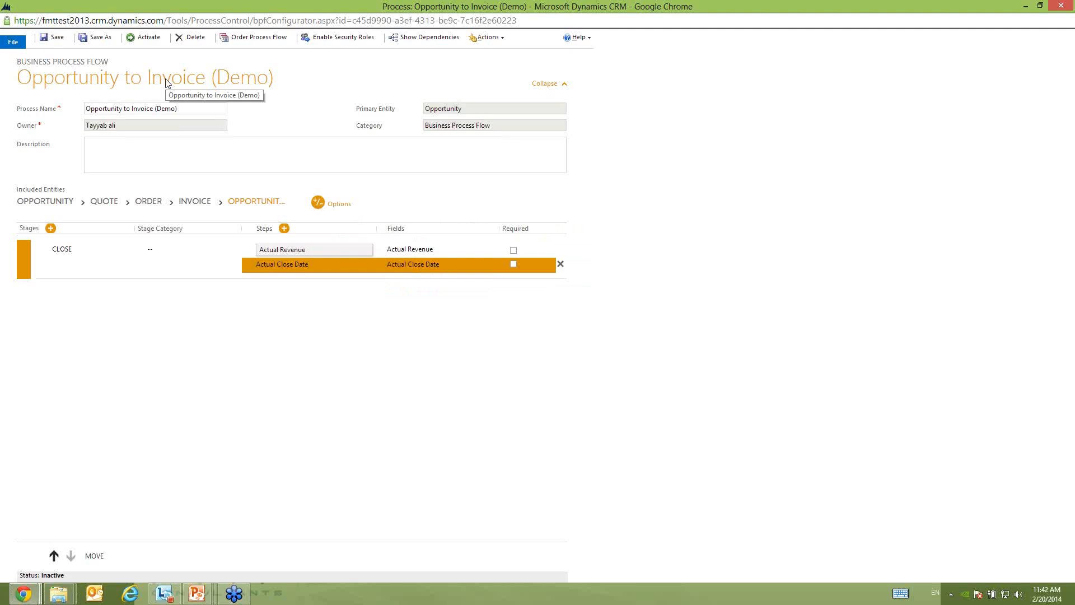
pyautogui.click(145, 41)
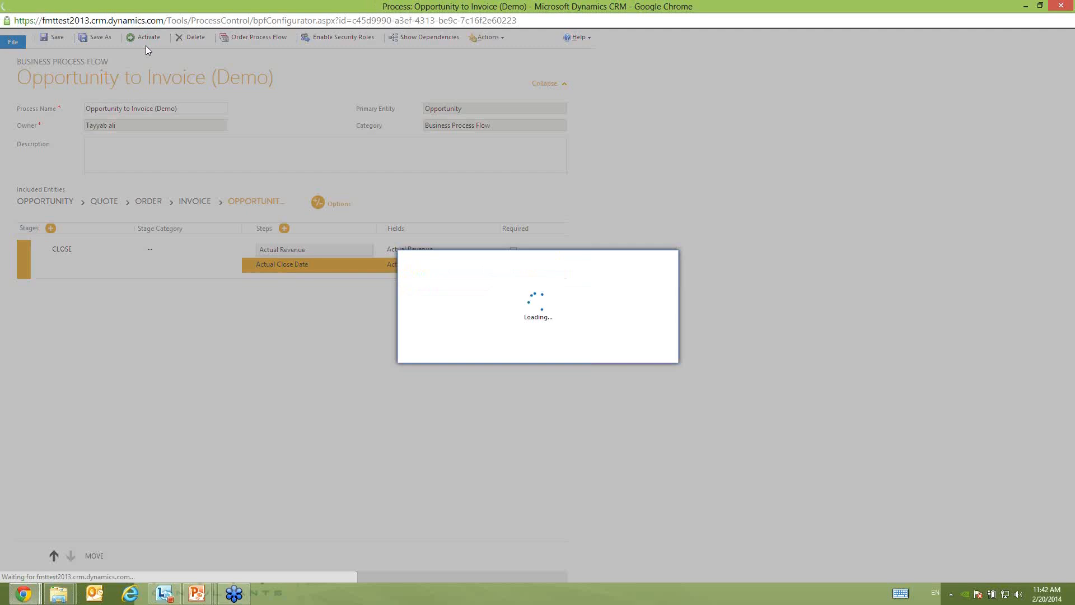
pyautogui.click(583, 352)
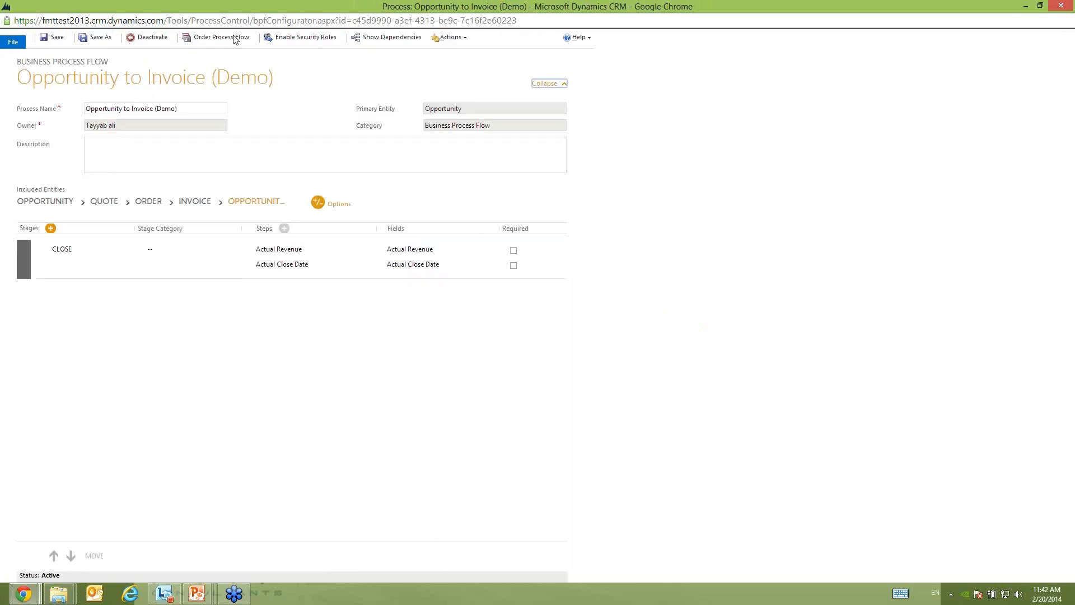
# Move Opportunity to Invoice (Demo) to the first place in the Opportunity process flow order
pyautogui.click(235, 39)
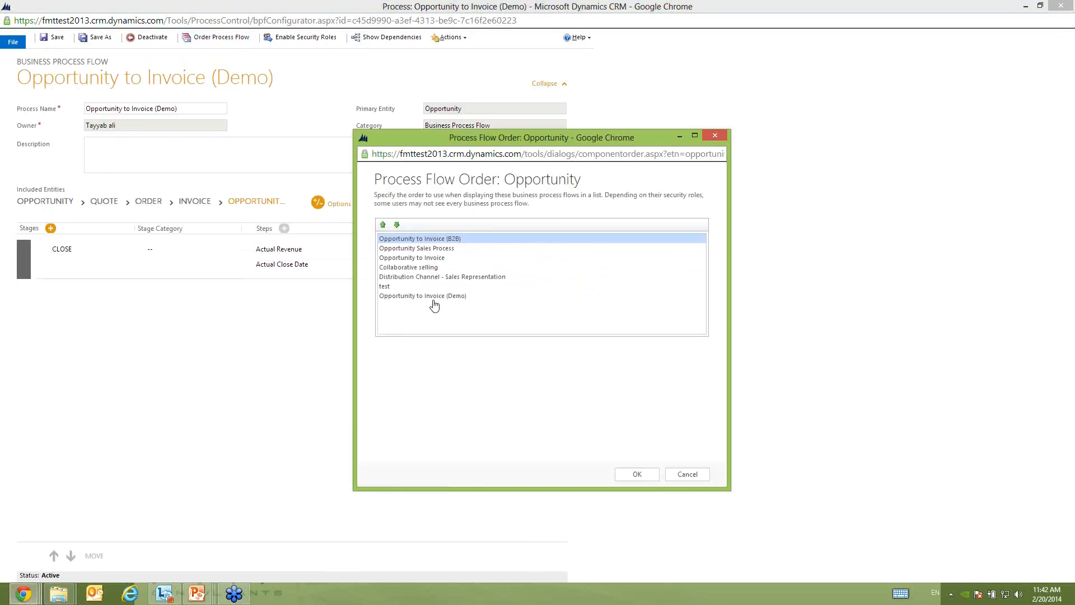
pyautogui.click(433, 300)
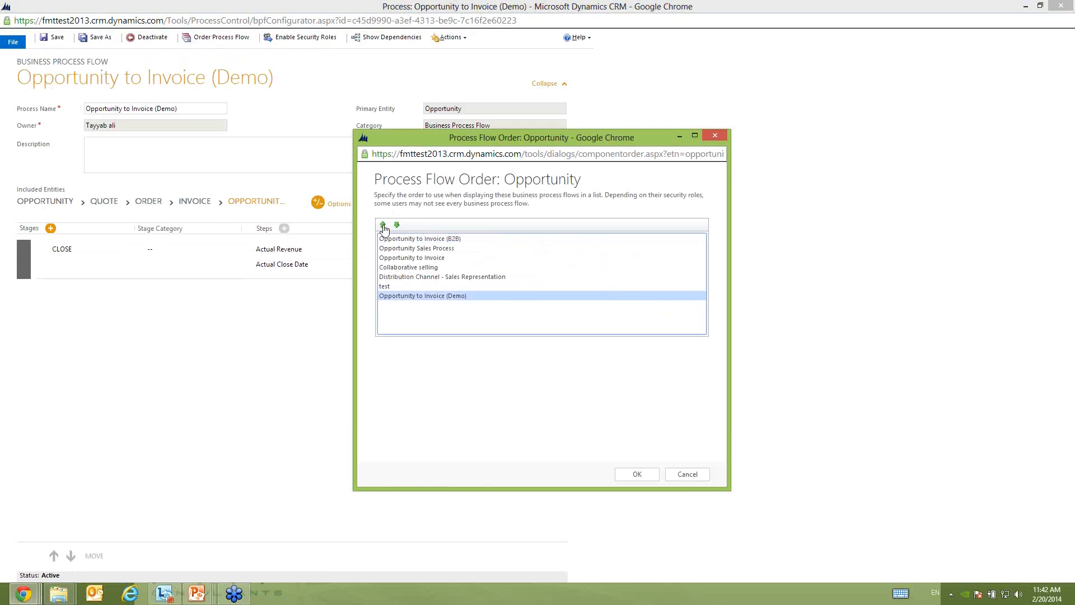
pyautogui.click(384, 226)
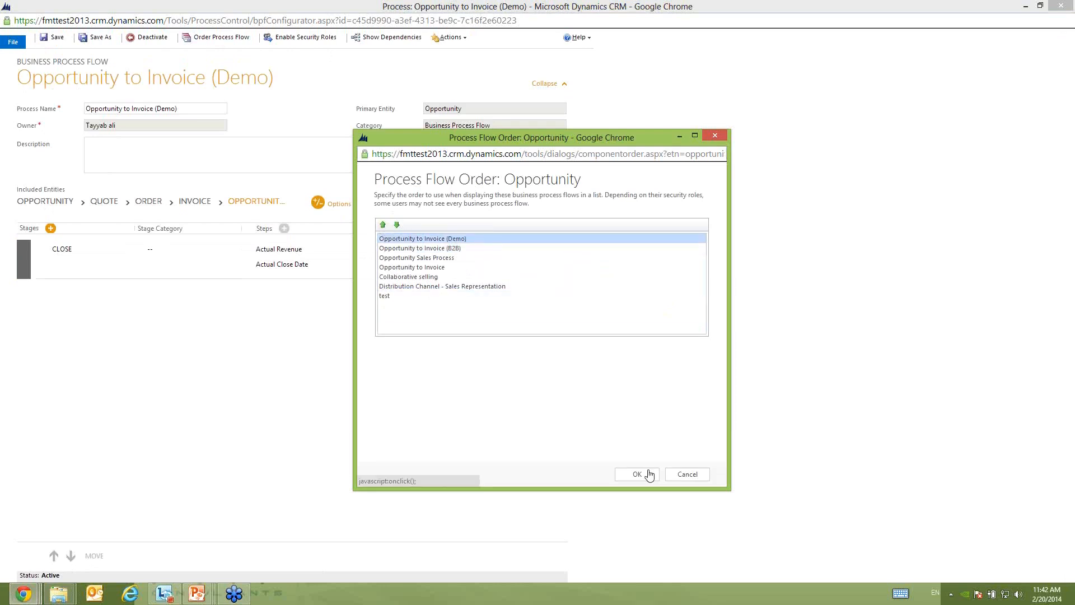
pyautogui.click(650, 475)
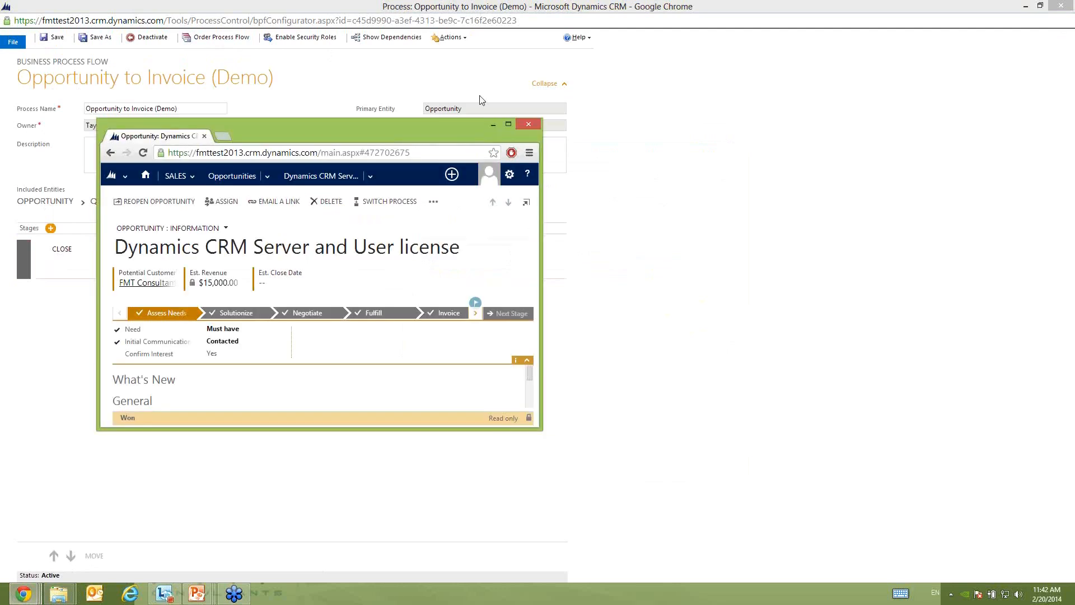
# Create and save a new opportunity with the topic "Dynamic CRM server and user license" and FMT Consultants as potential customer
pyautogui.doubleClick(357, 142)
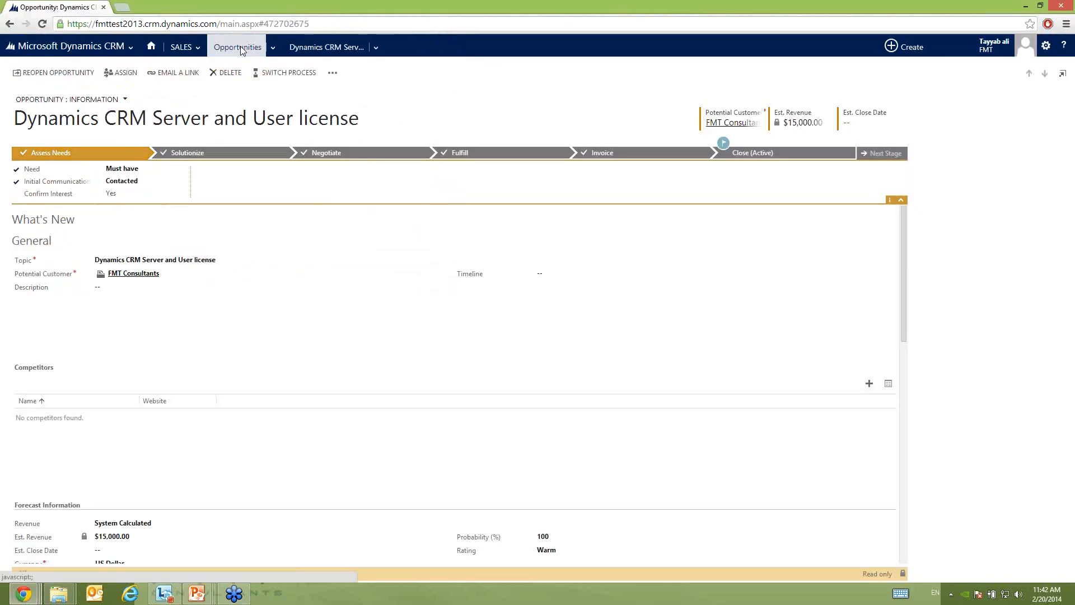
pyautogui.click(242, 50)
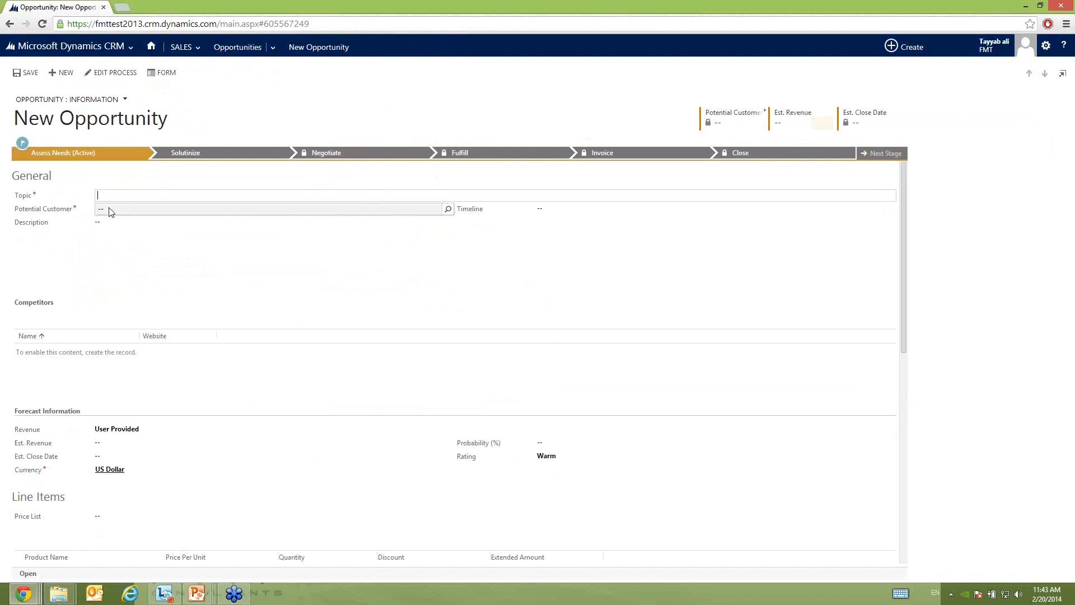
pyautogui.write('Dynamic CRM server and user license')
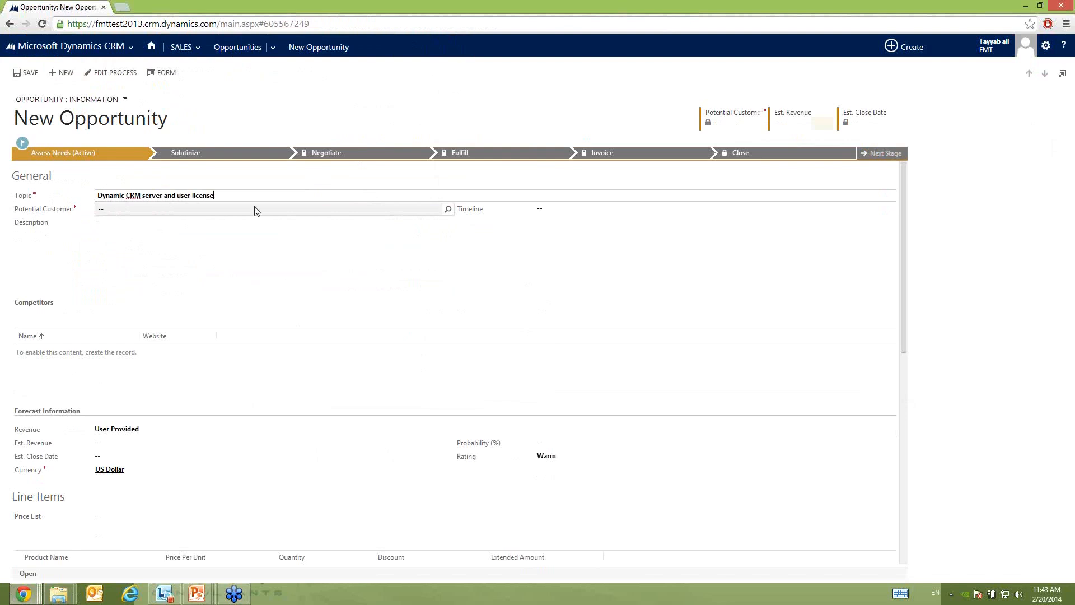
pyautogui.click(256, 207)
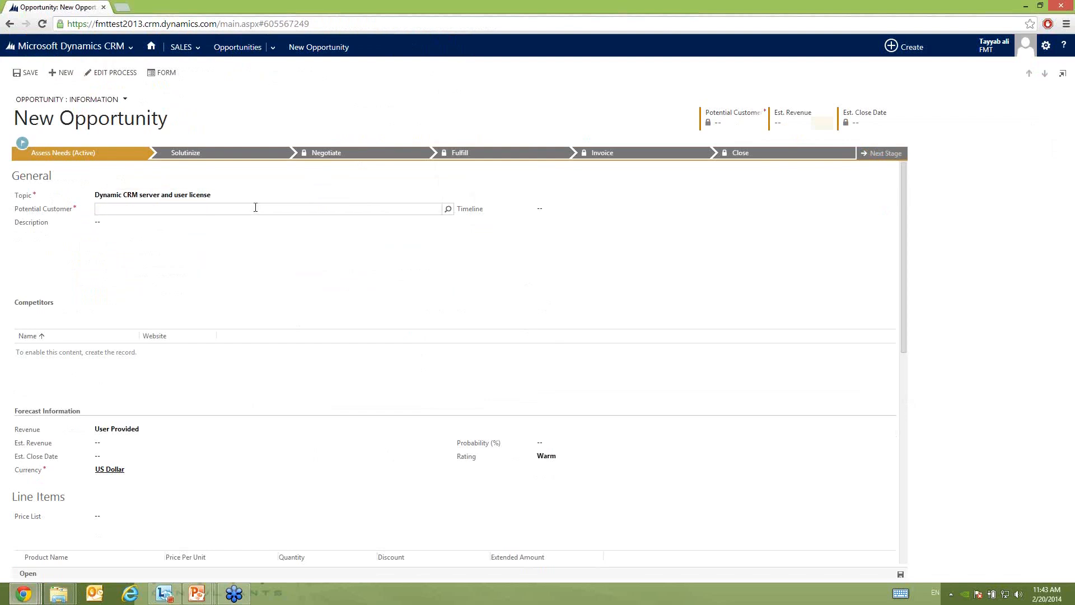
pyautogui.write('FMT cons')
pyautogui.click(289, 232)
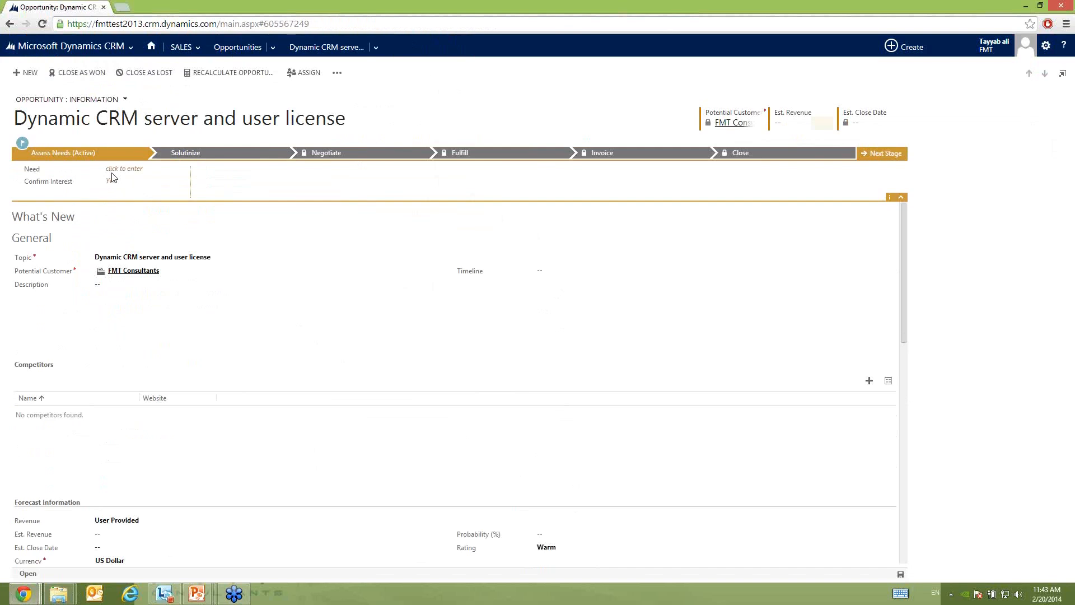
# Go through the Need and Confirm Interest steps of Assess Needs and advance the opportunity to the Solutinize stage
pyautogui.click(141, 169)
pyautogui.click(140, 178)
pyautogui.click(140, 183)
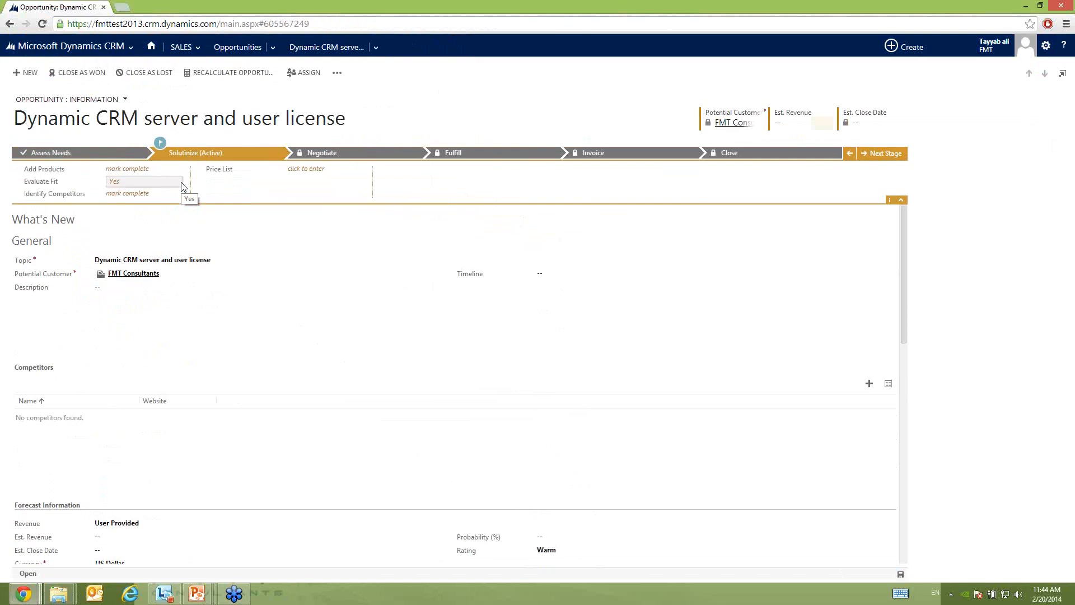
# Compare the process stages on the Define Business Process slide with the Opportunity entity's stages in the process definition
pyautogui.hotkey('alt', 'Tab')
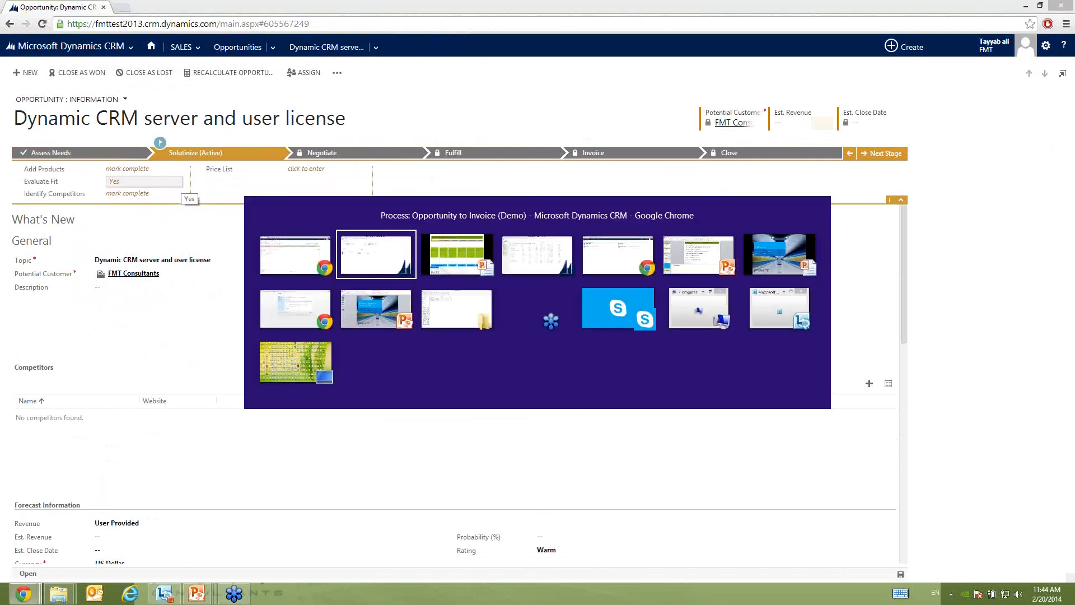
pyautogui.hotkey('alt', 'Tab')
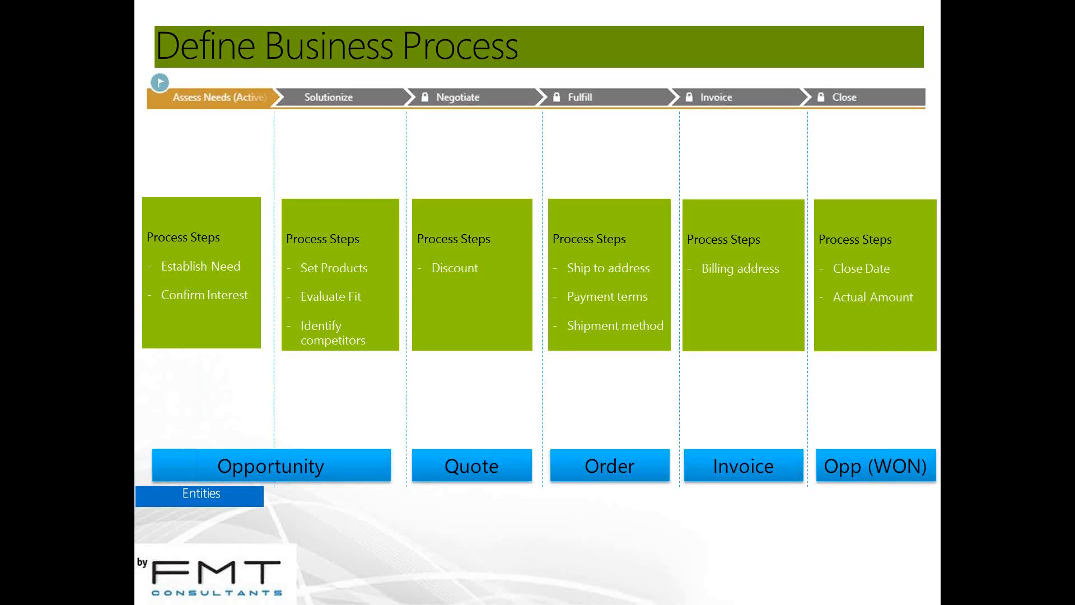
pyautogui.click(238, 327)
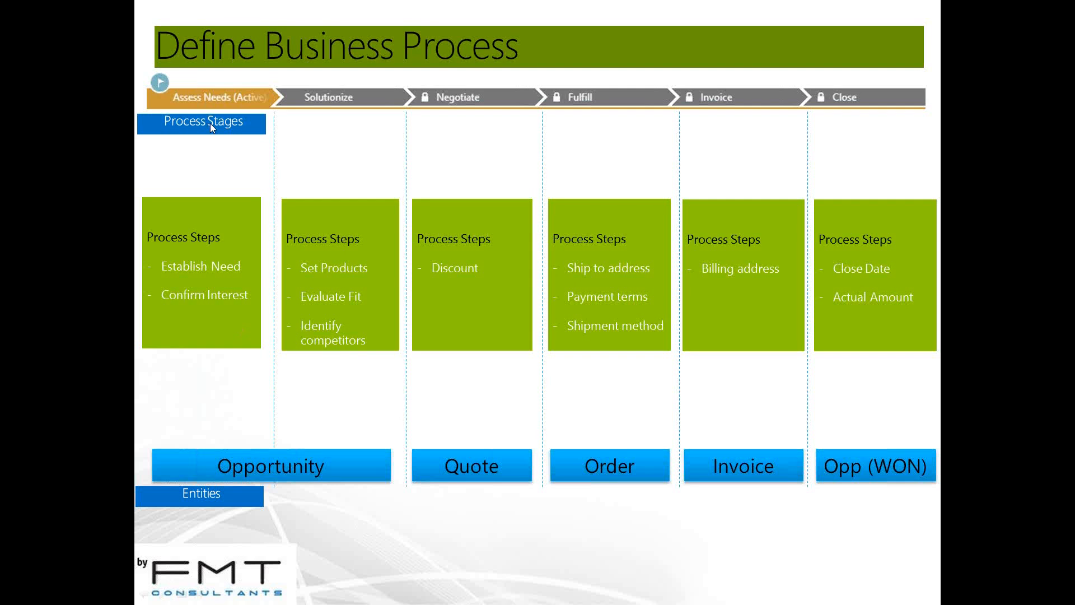
pyautogui.hotkey('alt', 'Tab')
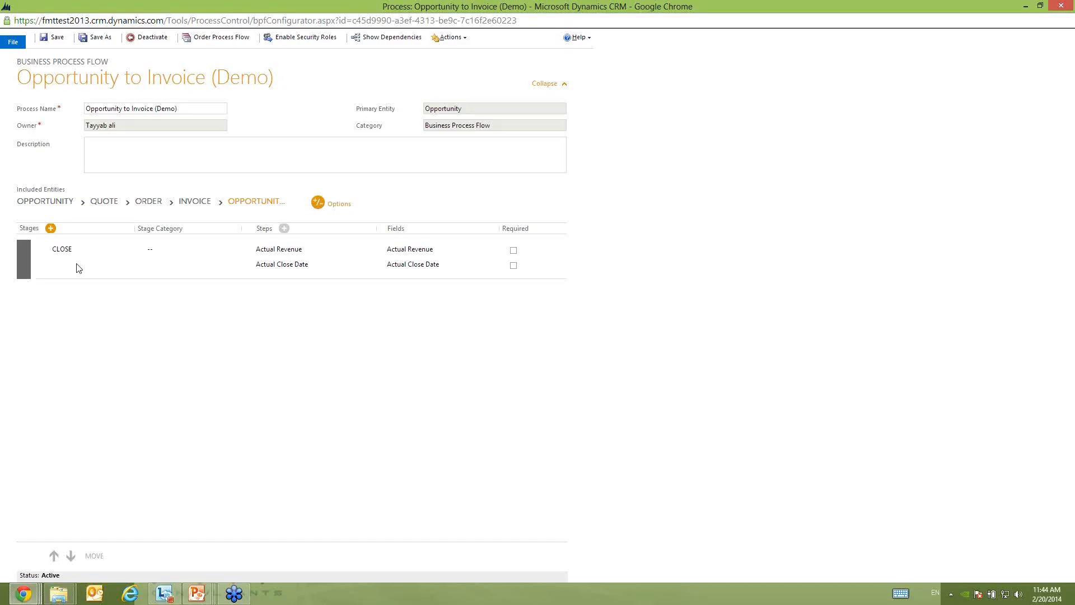
pyautogui.click(99, 313)
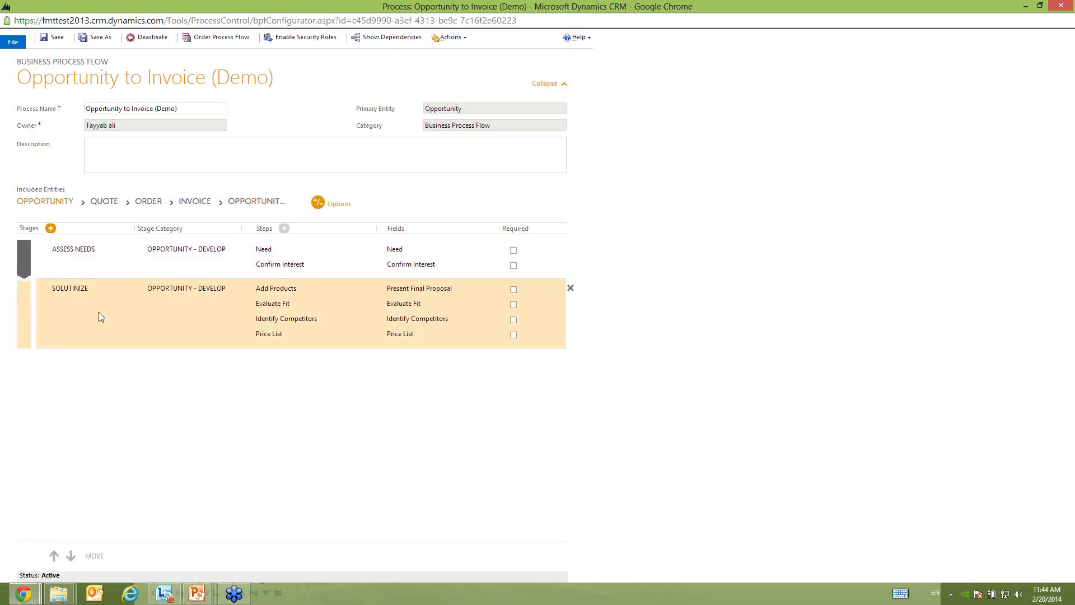
# Compare the stage steps on the Define Business Process slide with the Opportunity entity's steps and fields in the process definition
pyautogui.hotkey('alt', 'Tab')
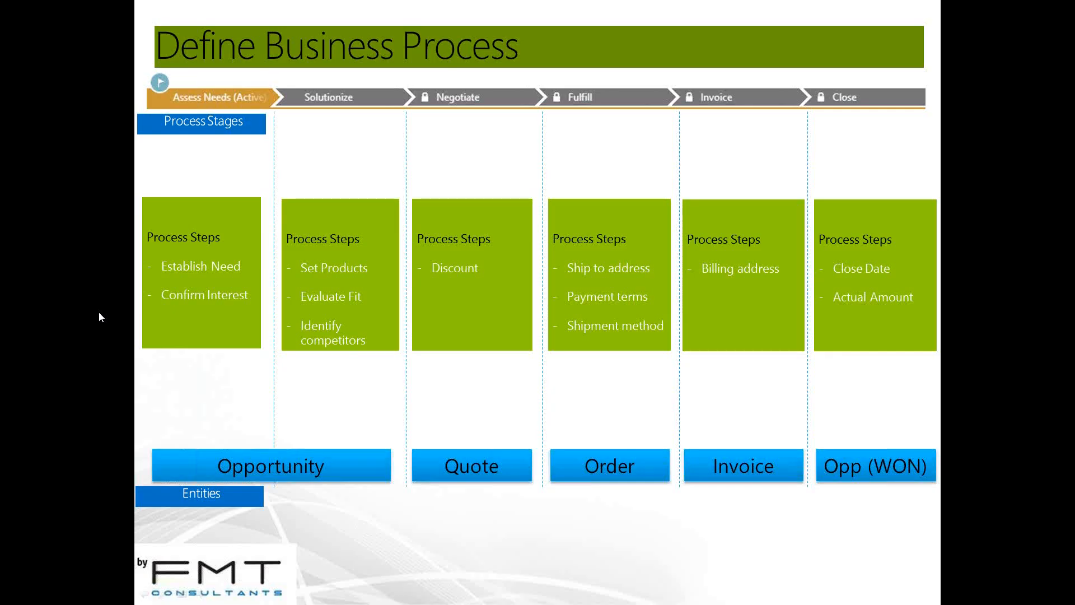
pyautogui.press('Right')
pyautogui.press('Right')
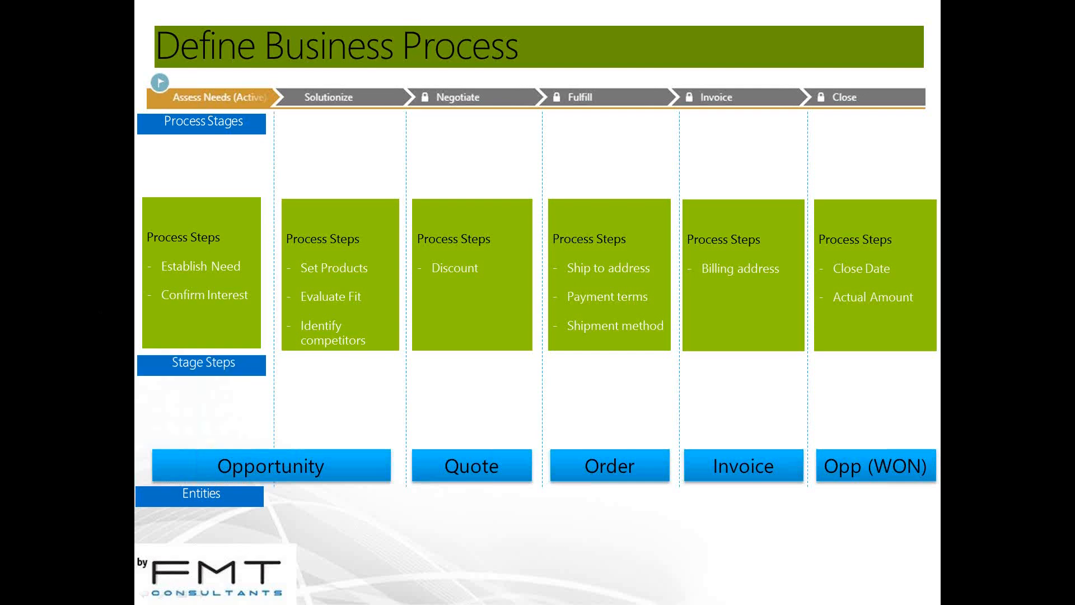
pyautogui.hotkey('alt', 'Tab')
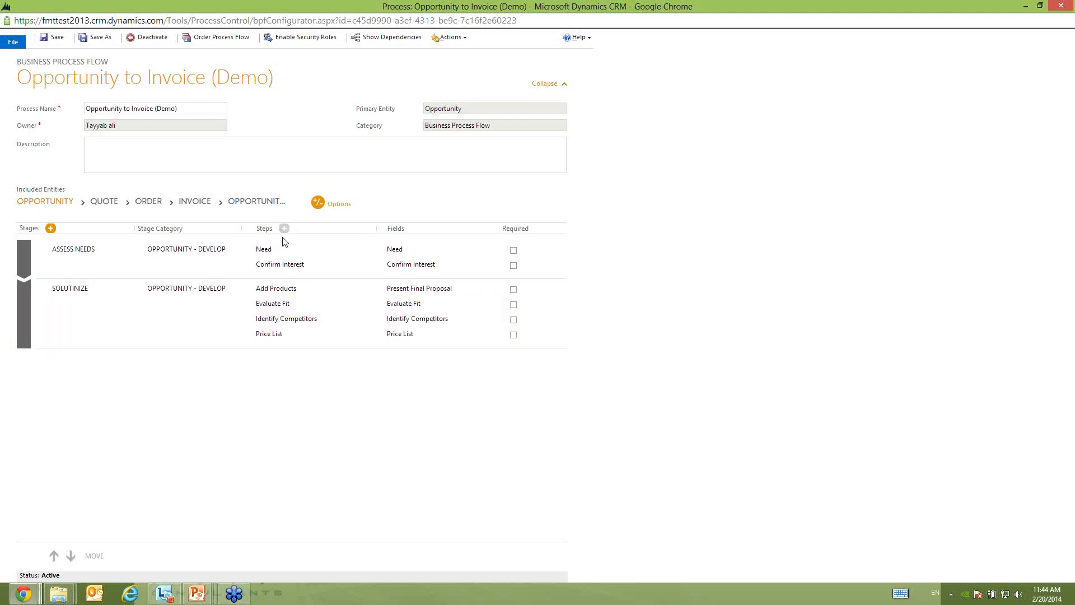
pyautogui.click(283, 242)
pyautogui.click(152, 39)
pyautogui.click(368, 295)
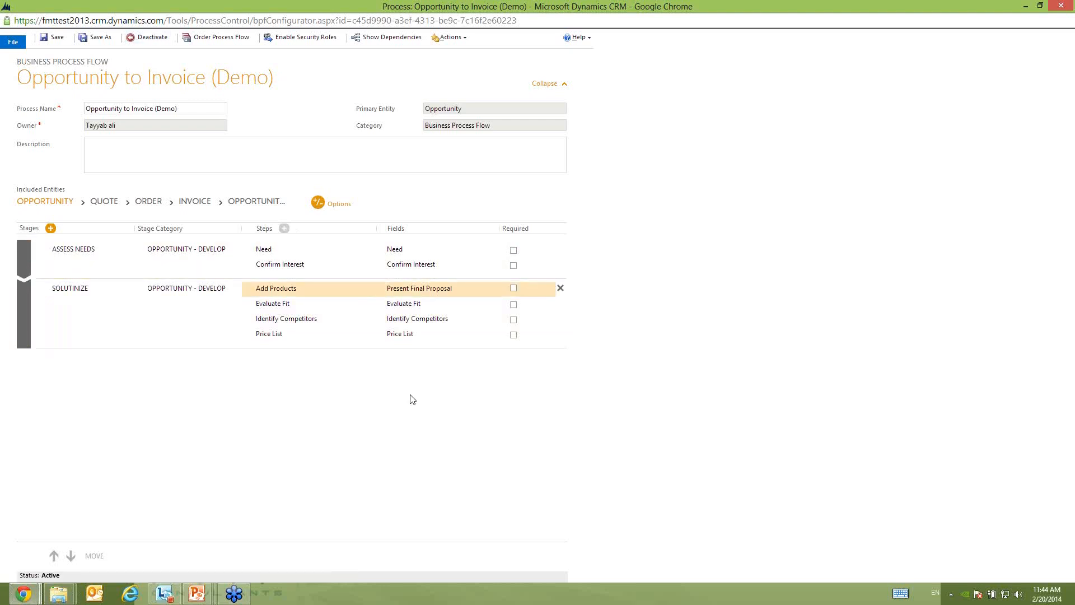
pyautogui.click(413, 399)
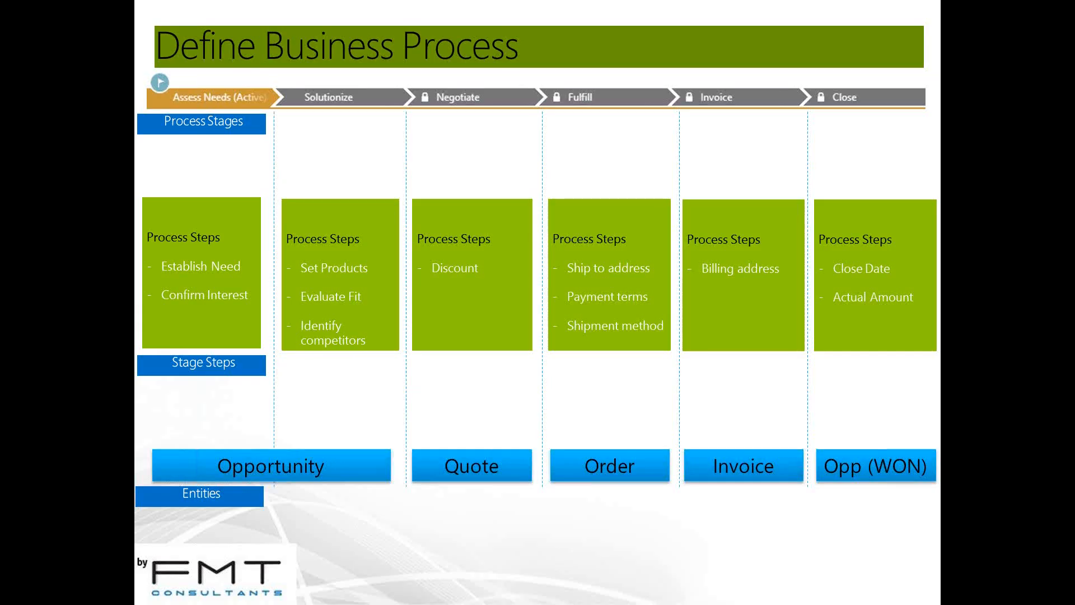
pyautogui.hotkey('alt', 'Tab')
pyautogui.hotkey('alt', 'Tab')
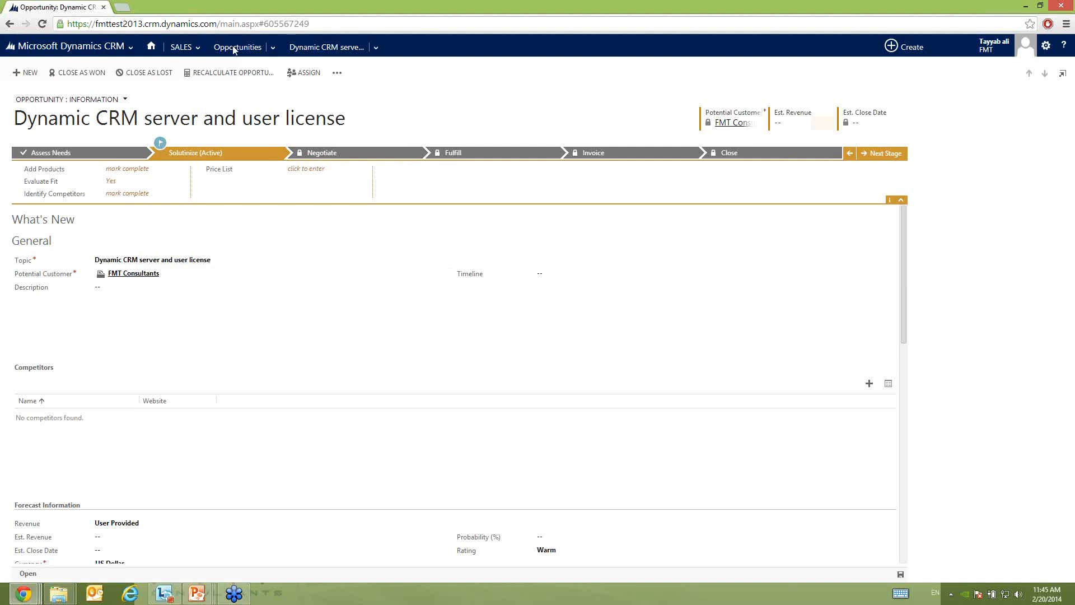
# Return to the open opportunity record and copy its topic text
pyautogui.click(274, 56)
pyautogui.click(244, 56)
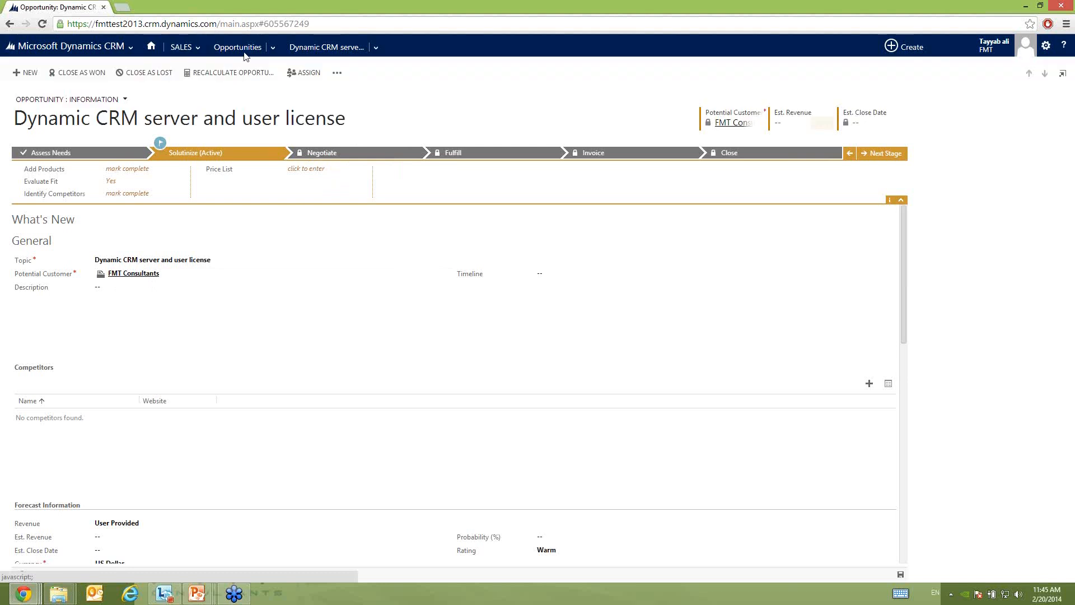
pyautogui.click(222, 261)
pyautogui.click(221, 260)
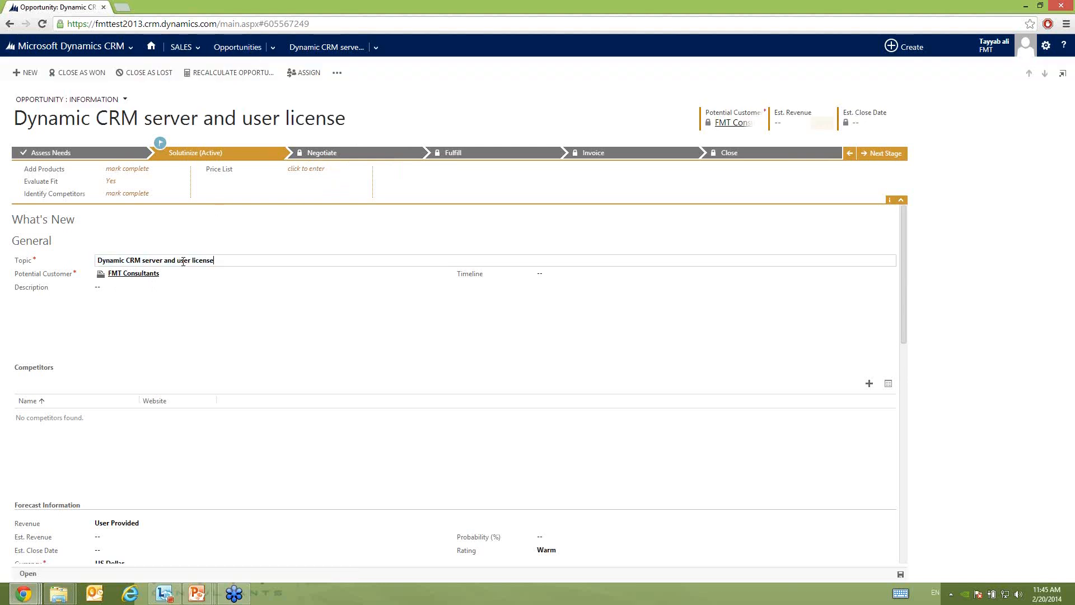
pyautogui.tripleClick(183, 261)
pyautogui.hotkey('ctrl', 'c')
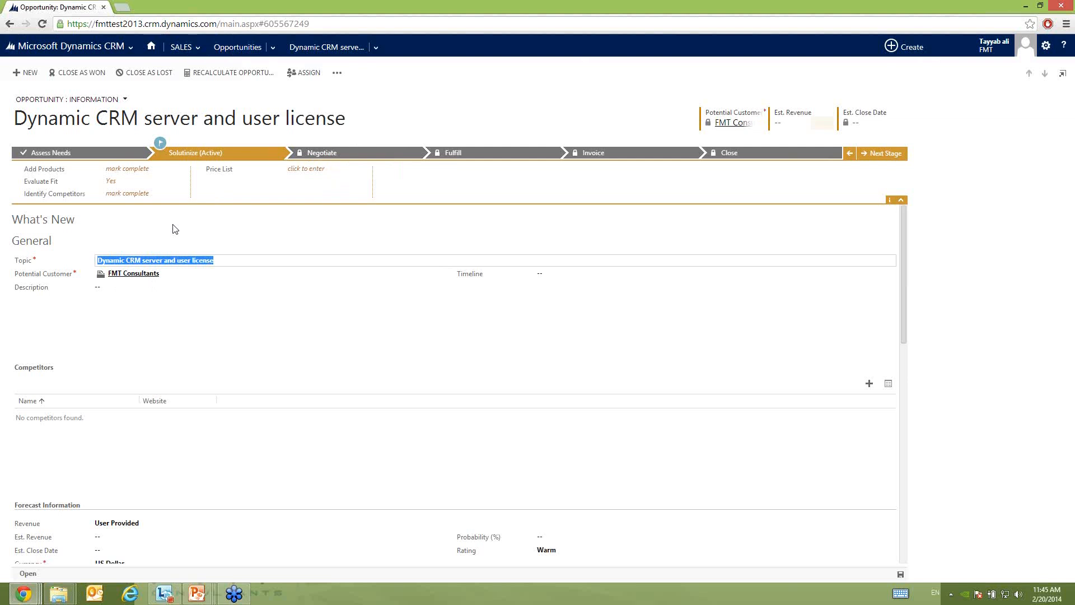
# Create another opportunity with the copied topic and FMT Consultants as potential customer, and save it
pyautogui.click(255, 49)
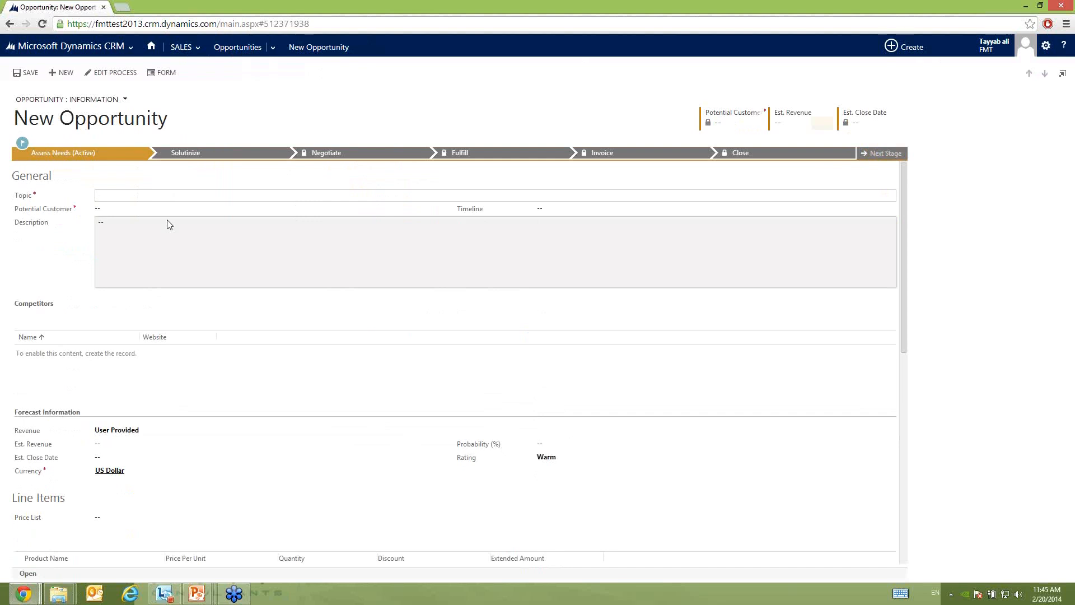
pyautogui.hotkey('ctrl', 'v')
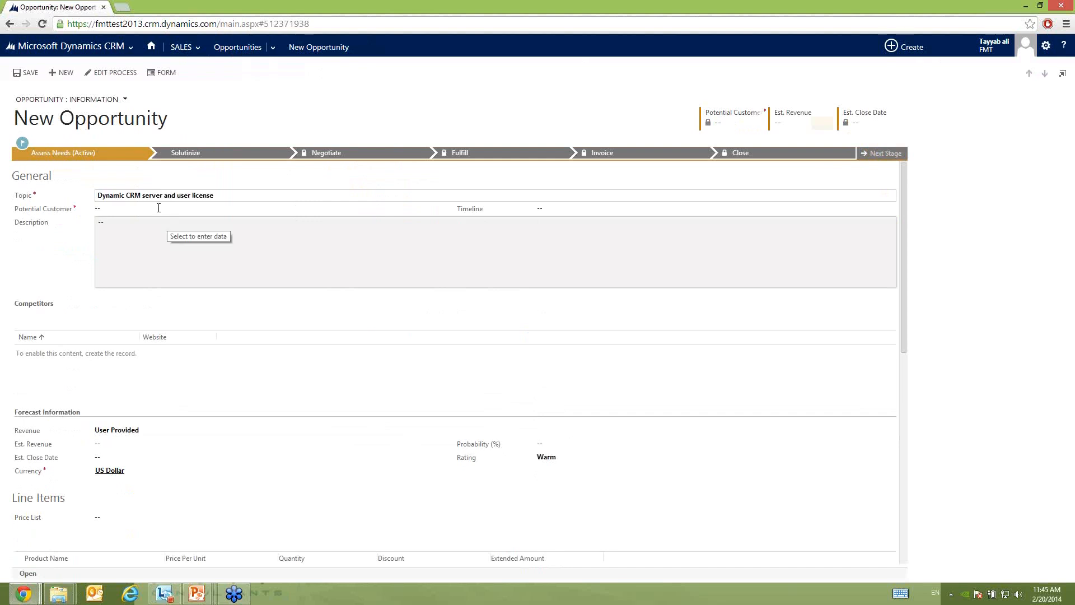
pyautogui.click(158, 208)
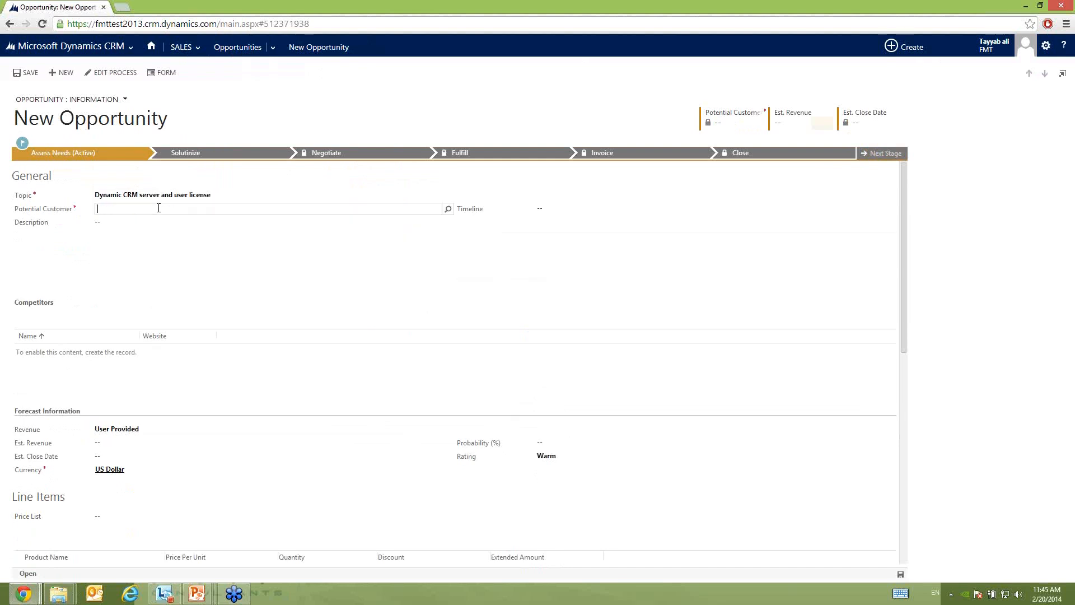
pyautogui.write('FMT')
pyautogui.press('Return')
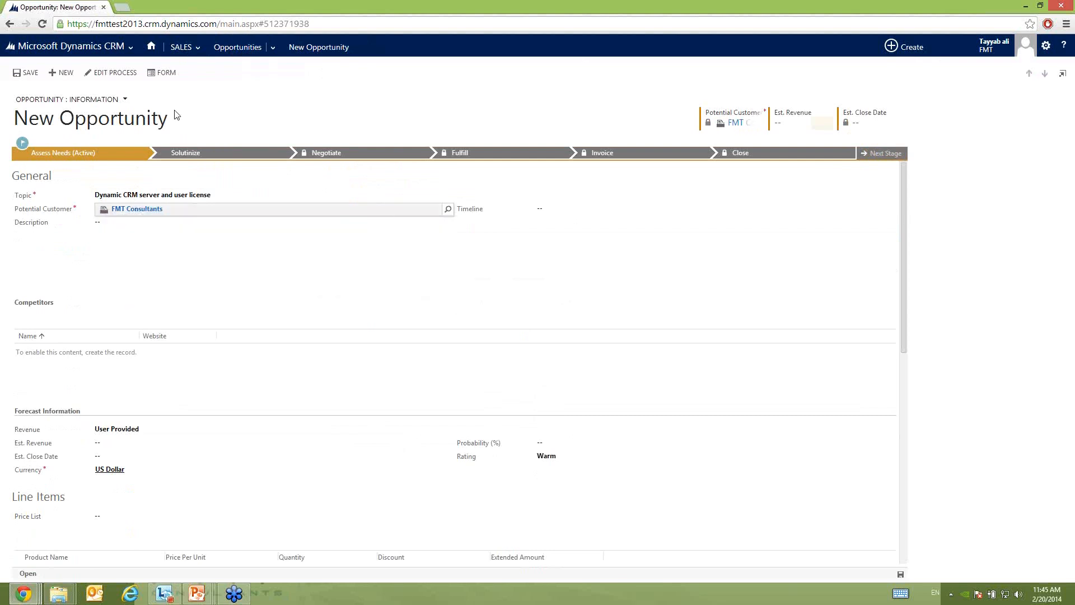
pyautogui.hotkey('ctrl', 's')
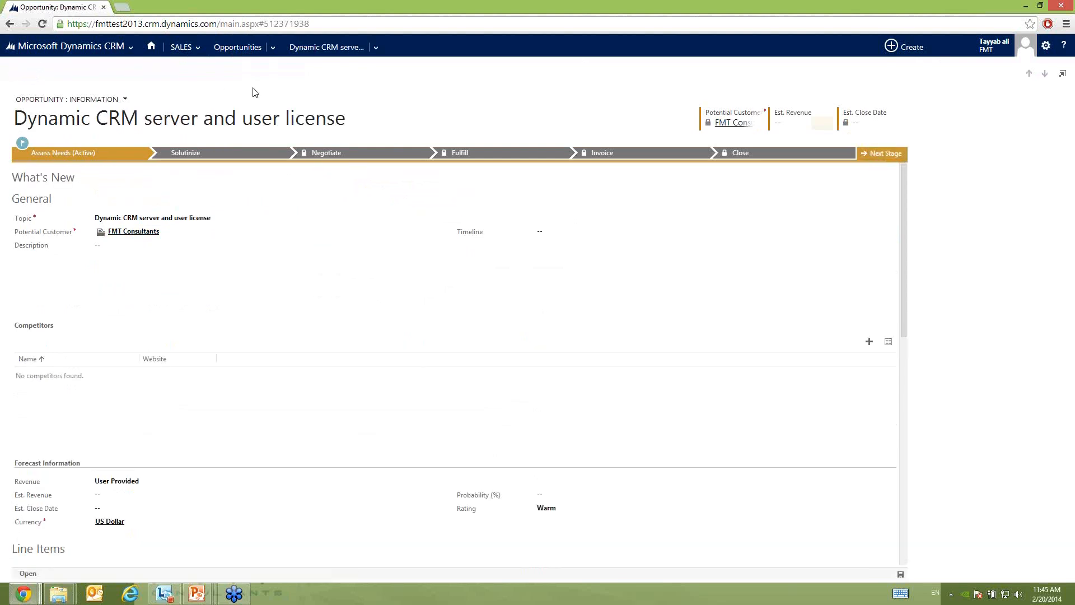
# Examine the business process flows available for switching on the opportunity, then leave the selection without switching
pyautogui.click(339, 72)
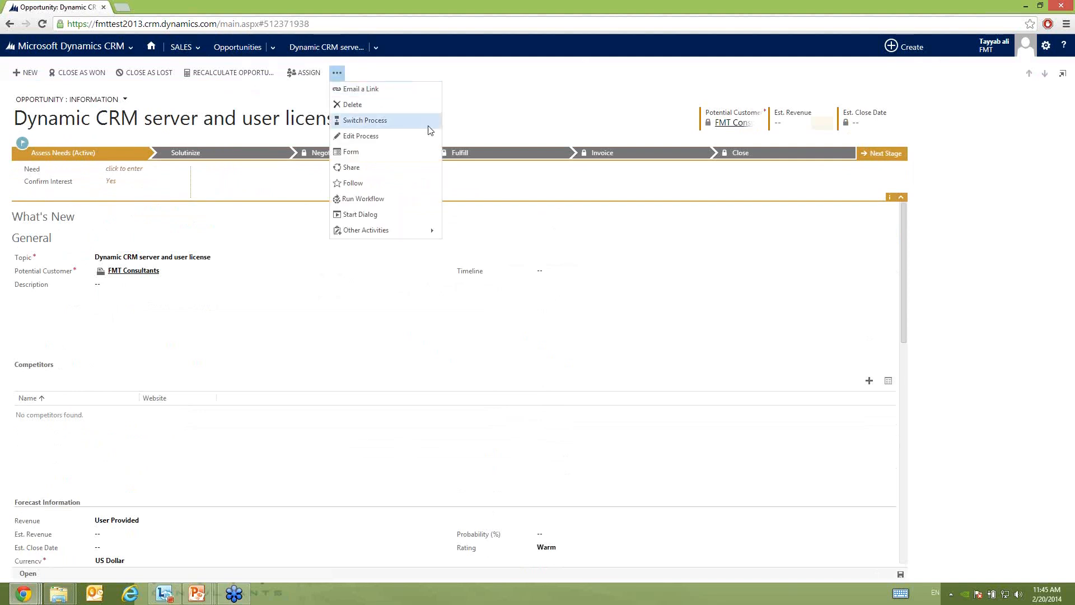
pyautogui.click(430, 129)
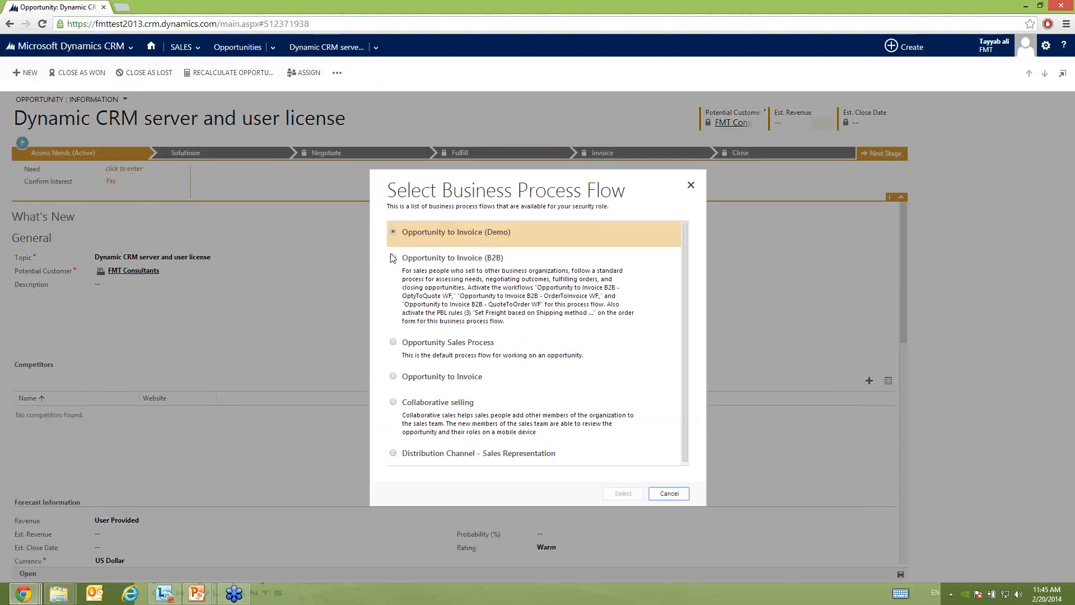
pyautogui.click(393, 258)
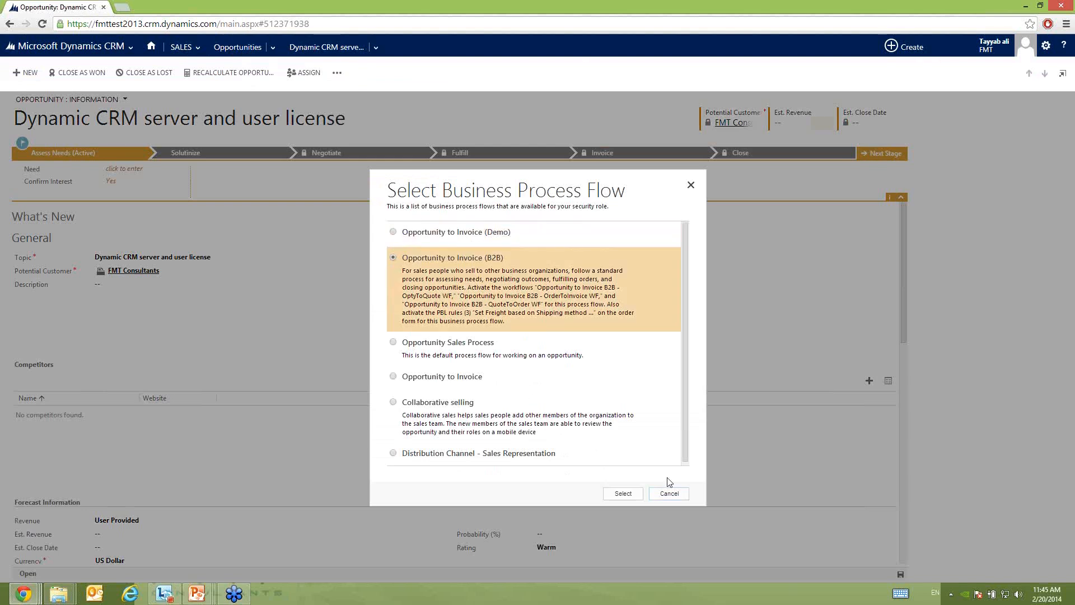
pyautogui.click(688, 495)
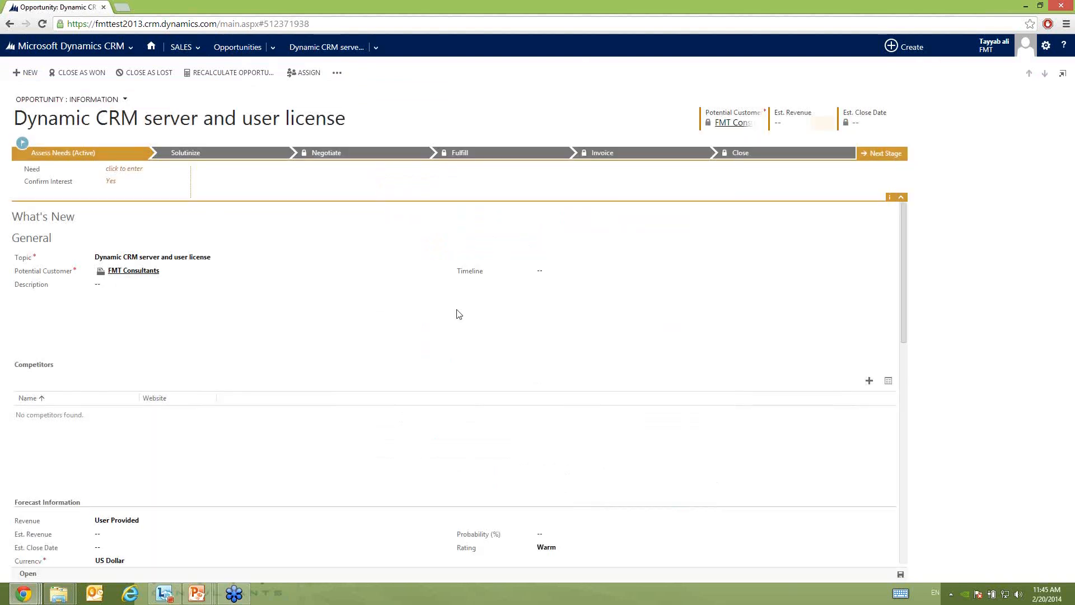
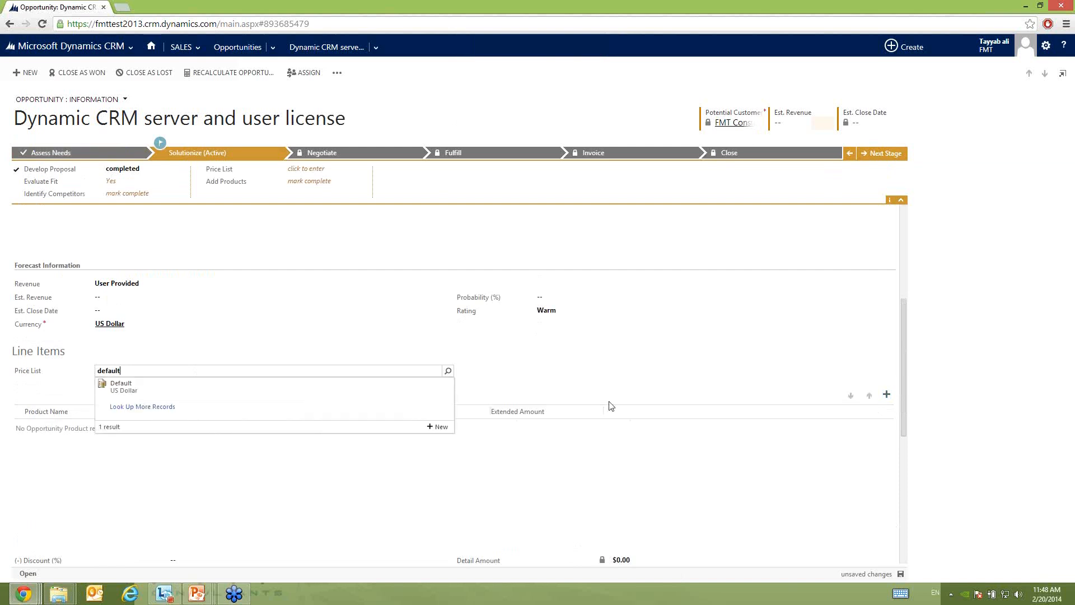
# Set the opportunity's price list to Default and add the existing product CRM Server License as a line item
pyautogui.press('Return')
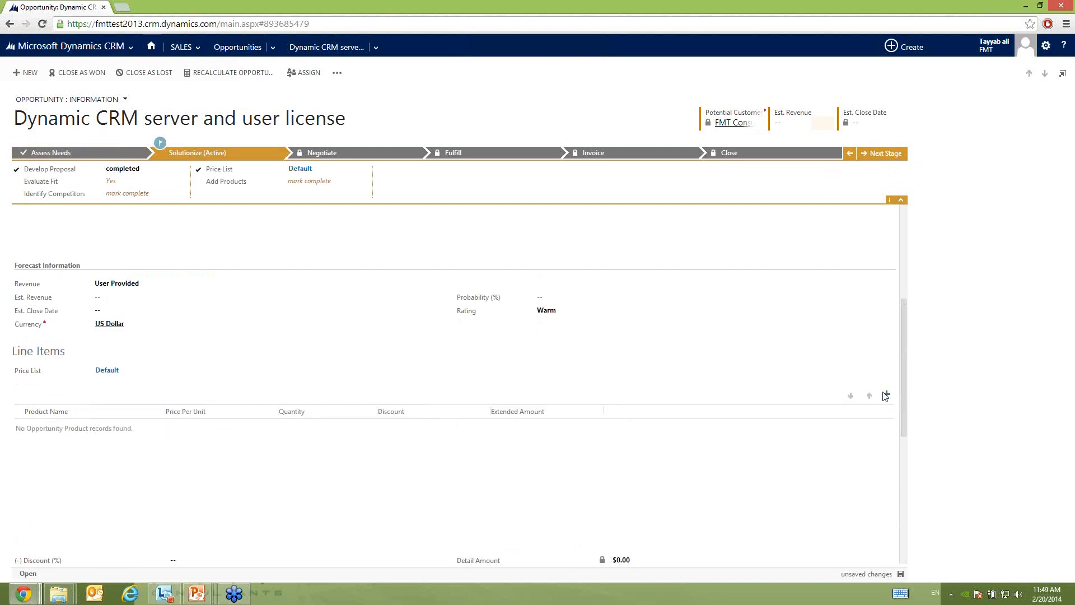
pyautogui.click(887, 394)
pyautogui.click(864, 413)
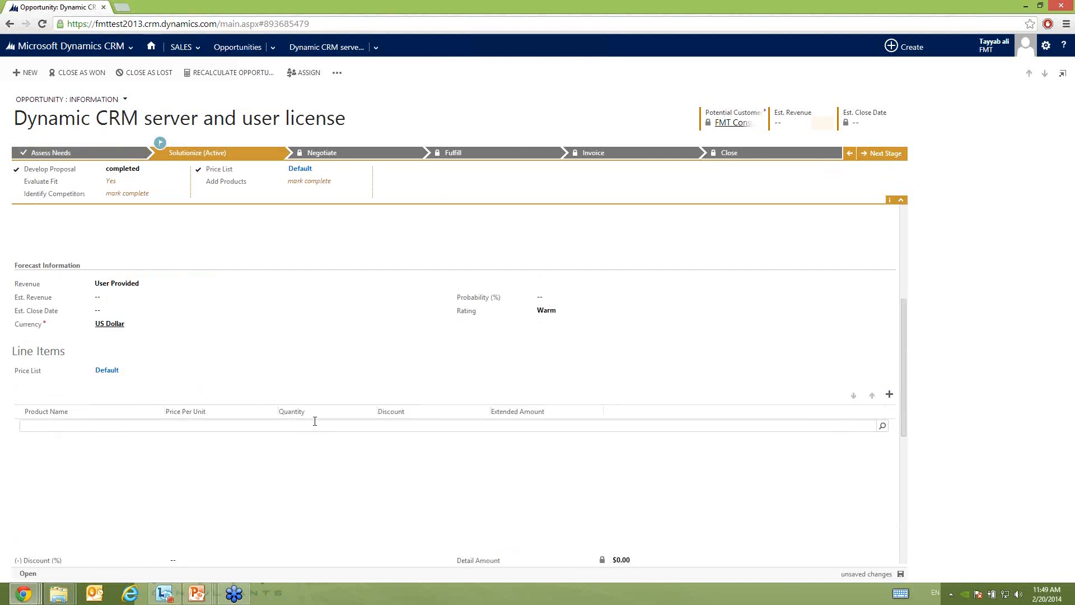
pyautogui.write('CRM')
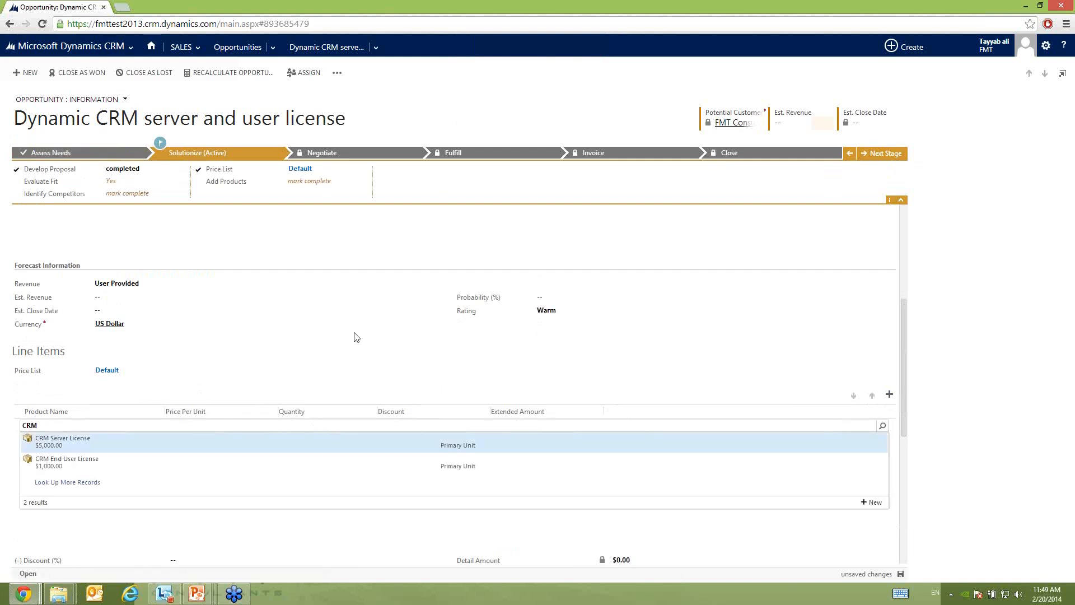
pyautogui.press('Return')
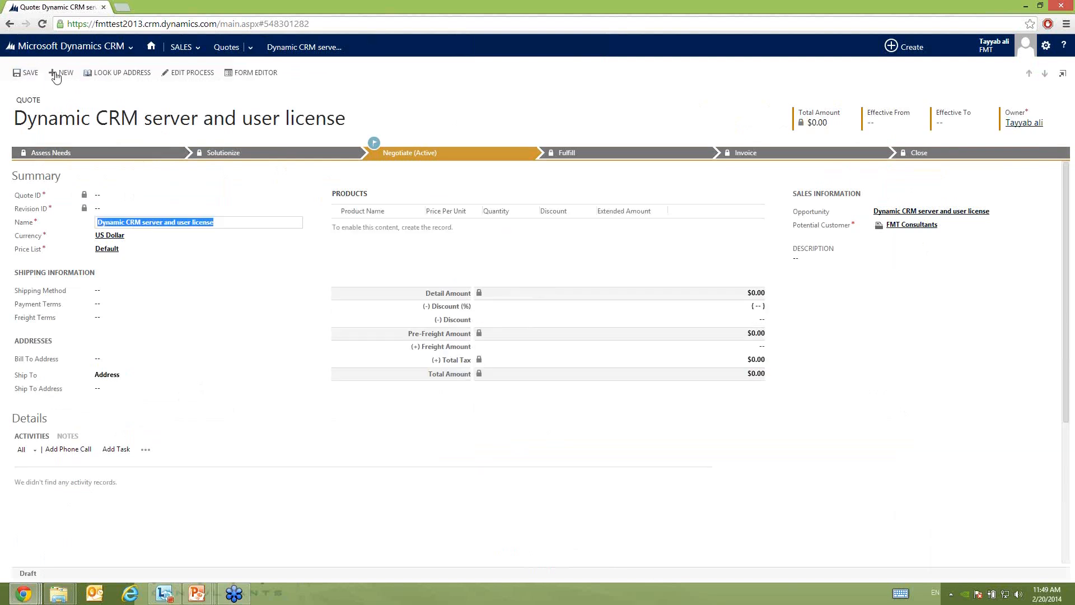
# Save the new quote and get its products from the opportunity Dynamic CRM server and user license
pyautogui.click(89, 104)
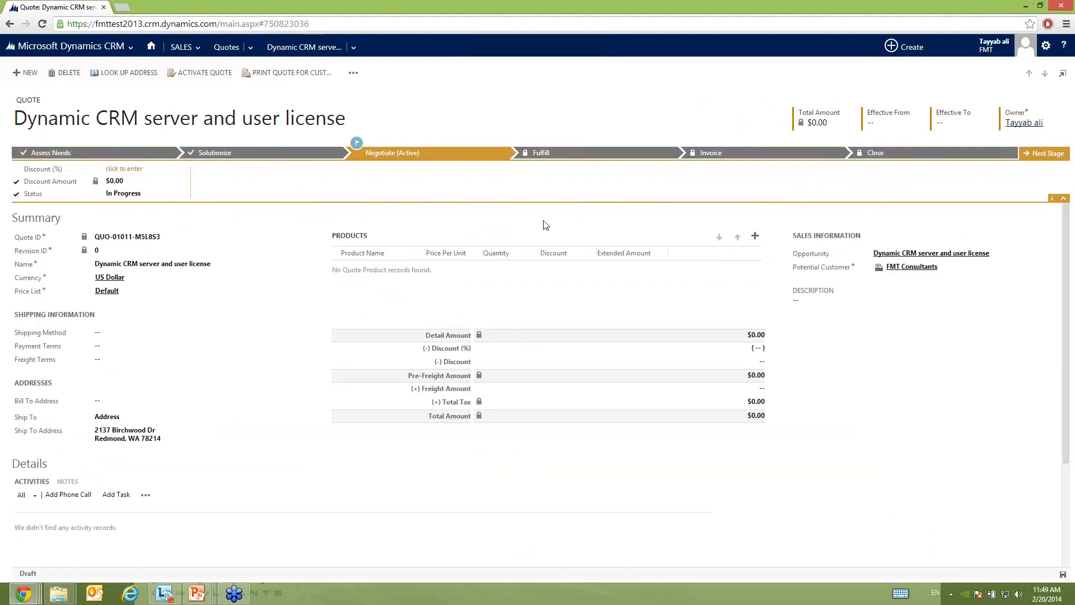
pyautogui.click(755, 239)
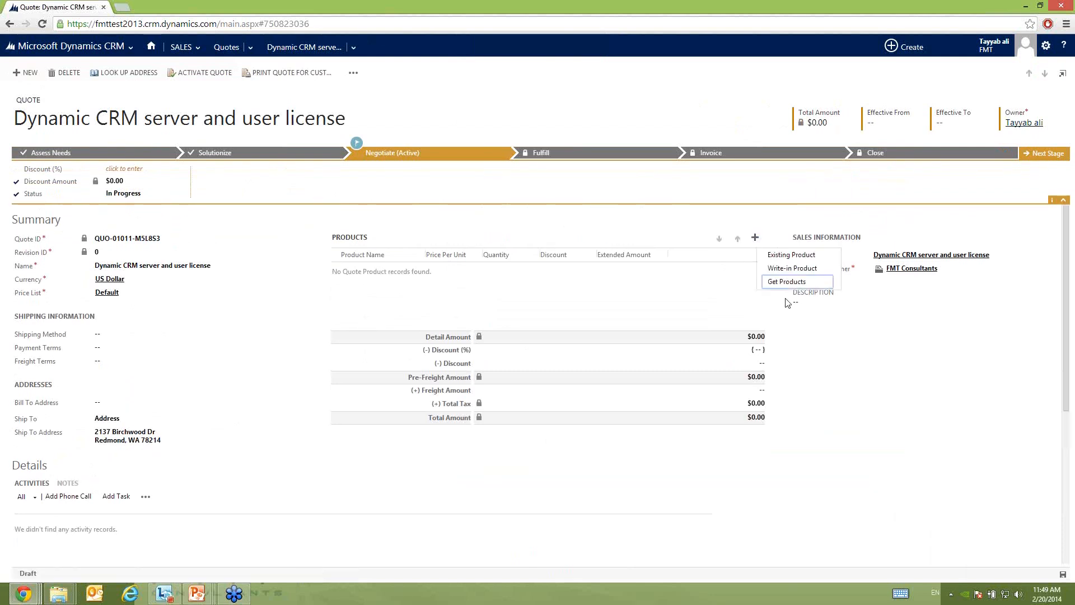
pyautogui.click(786, 286)
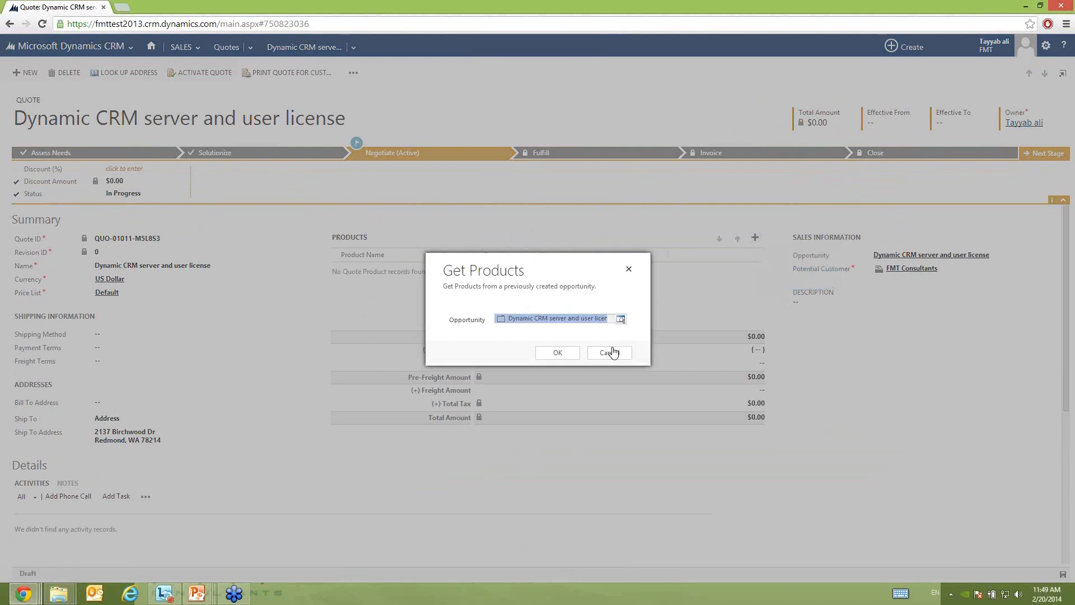
pyautogui.click(607, 353)
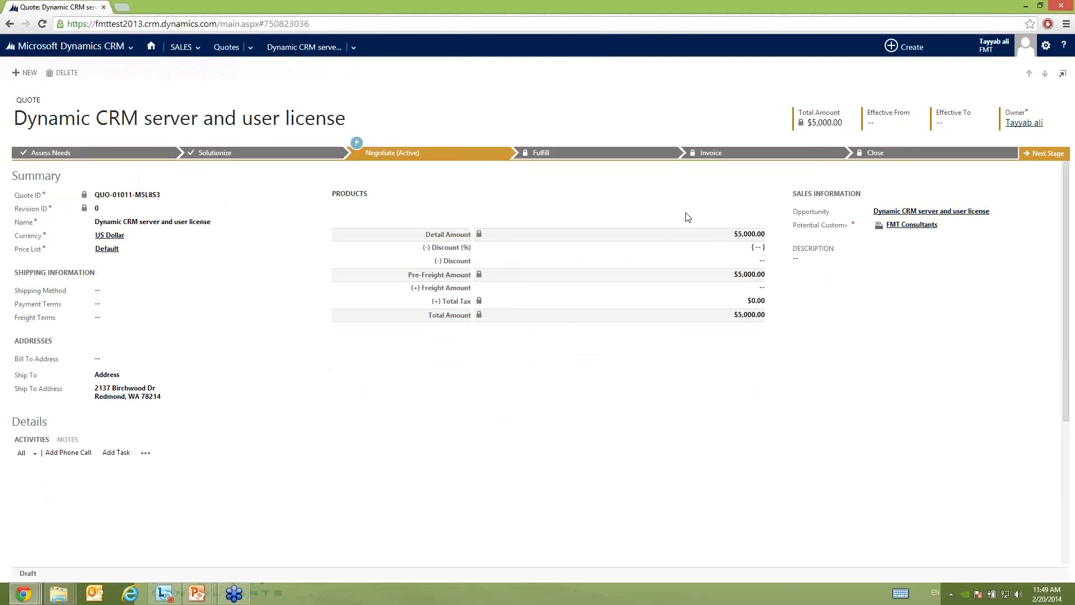
# Activate the quote and create an order from it to reach the Fulfill stage
pyautogui.click(1037, 154)
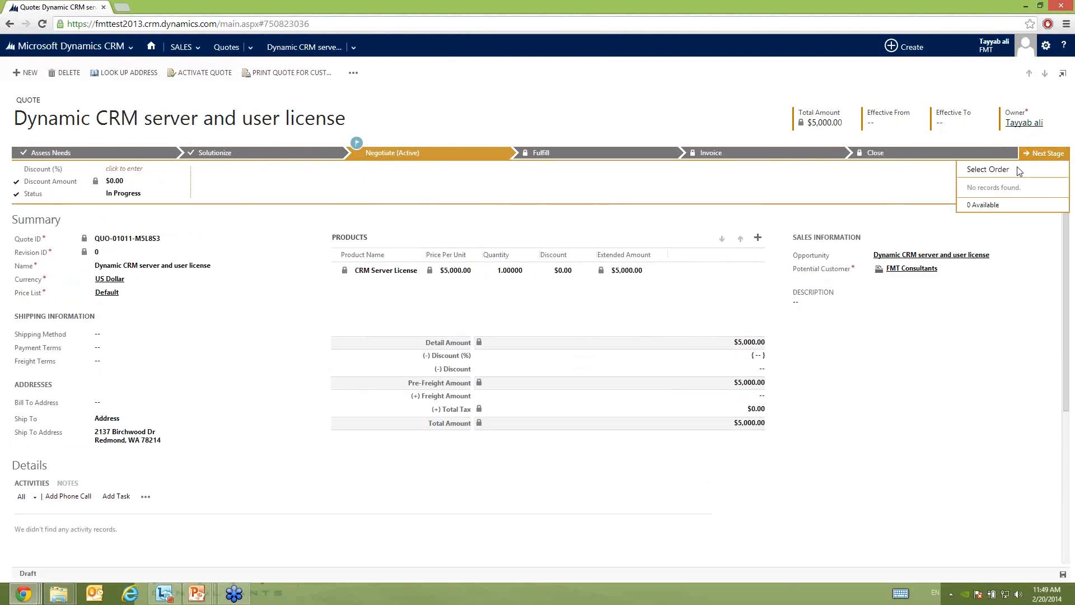
pyautogui.click(215, 75)
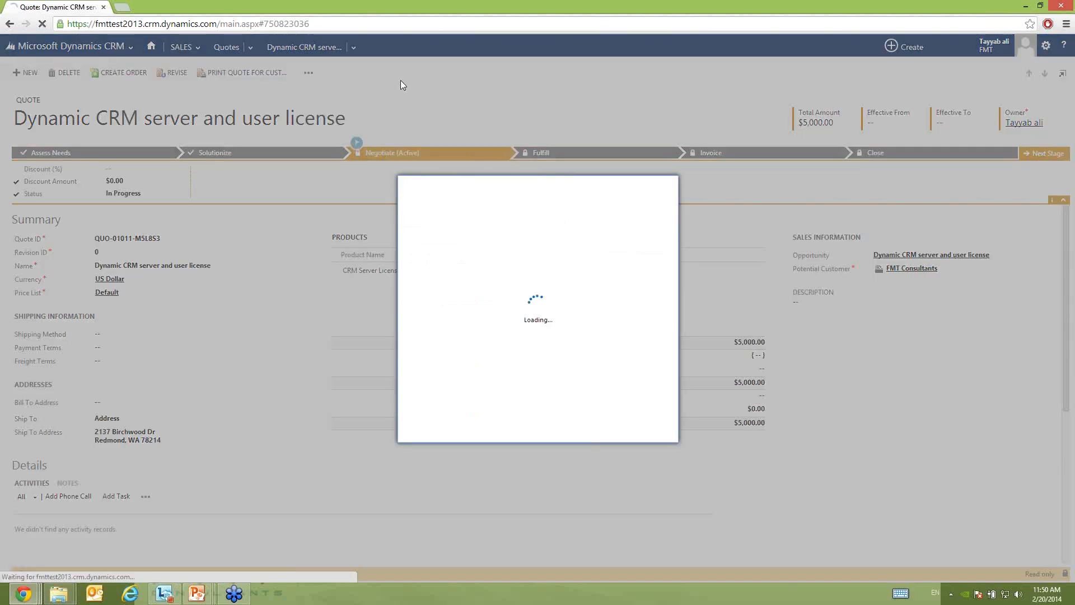
pyautogui.click(583, 429)
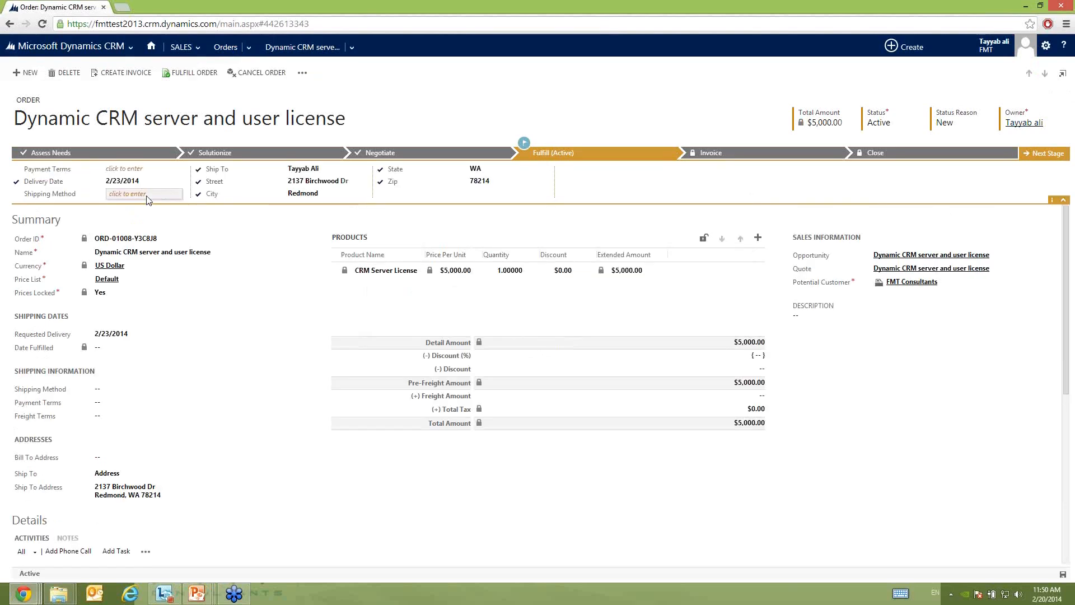
# Set the order's shipping method to Airborne in the Fulfill stage and check the freight amount
pyautogui.click(147, 196)
pyautogui.click(120, 203)
pyautogui.click(759, 399)
# Open the Order form in the form editor and list its business rules
pyautogui.click(302, 75)
pyautogui.click(302, 77)
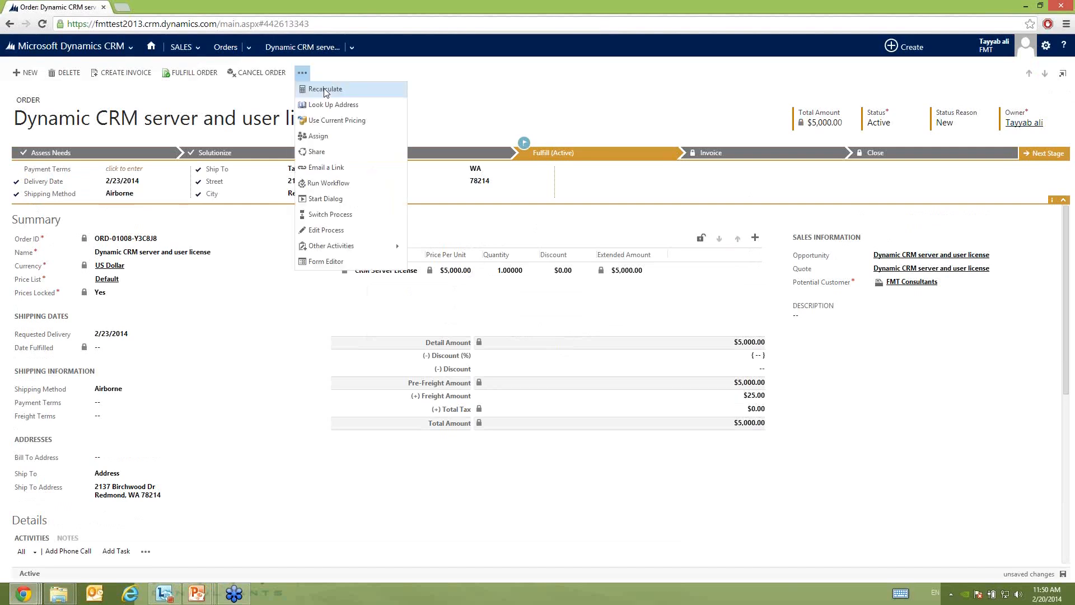
pyautogui.click(351, 263)
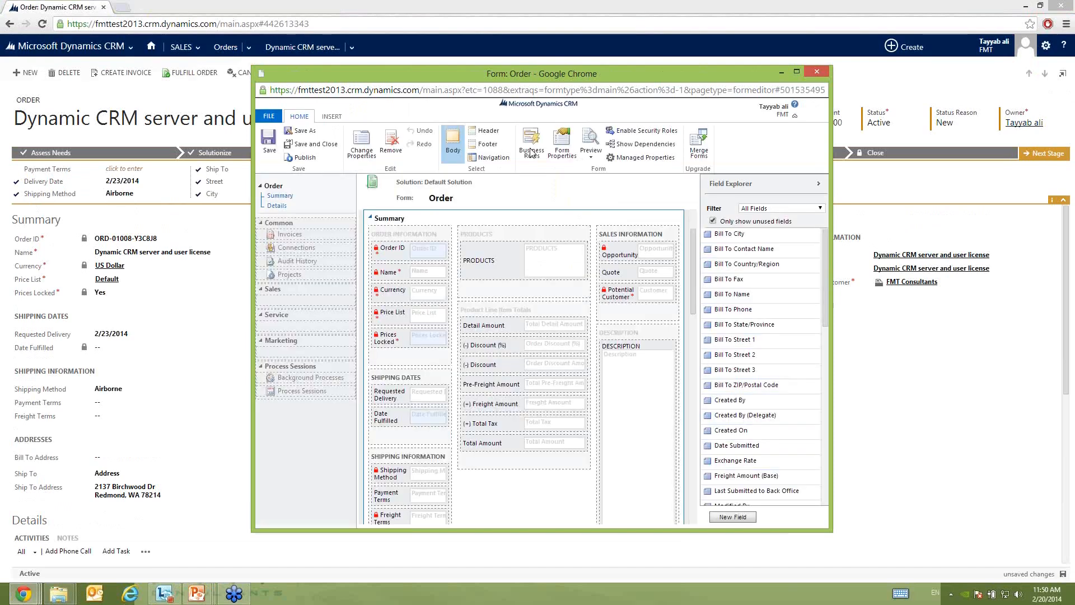
pyautogui.click(531, 152)
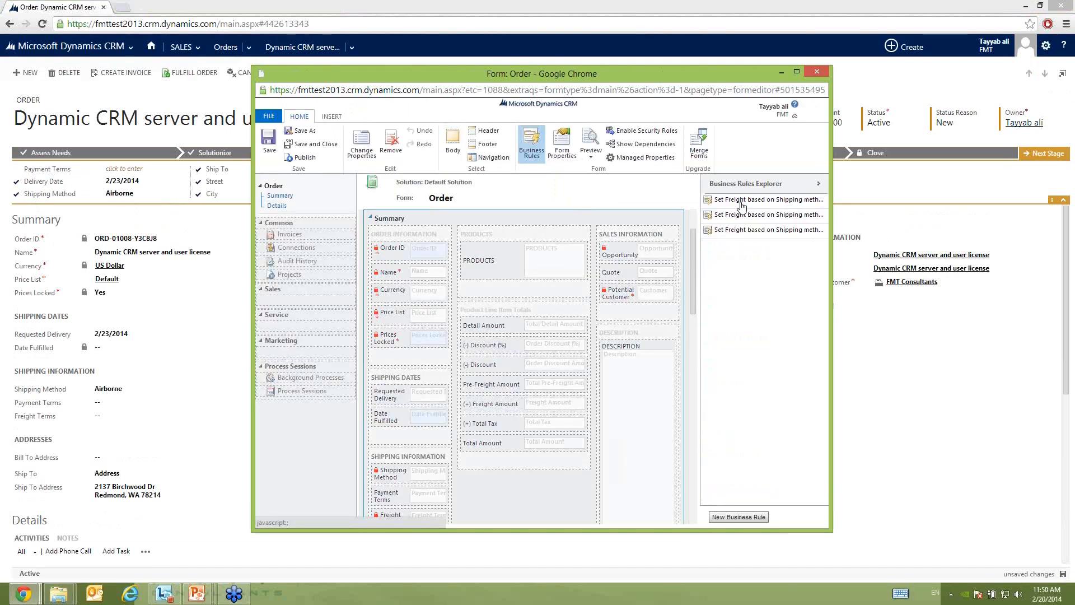
# Open the Set Freight based on Shipping method (Airborne) business rule in the maximized form editor and deactivate it
pyautogui.click(802, 71)
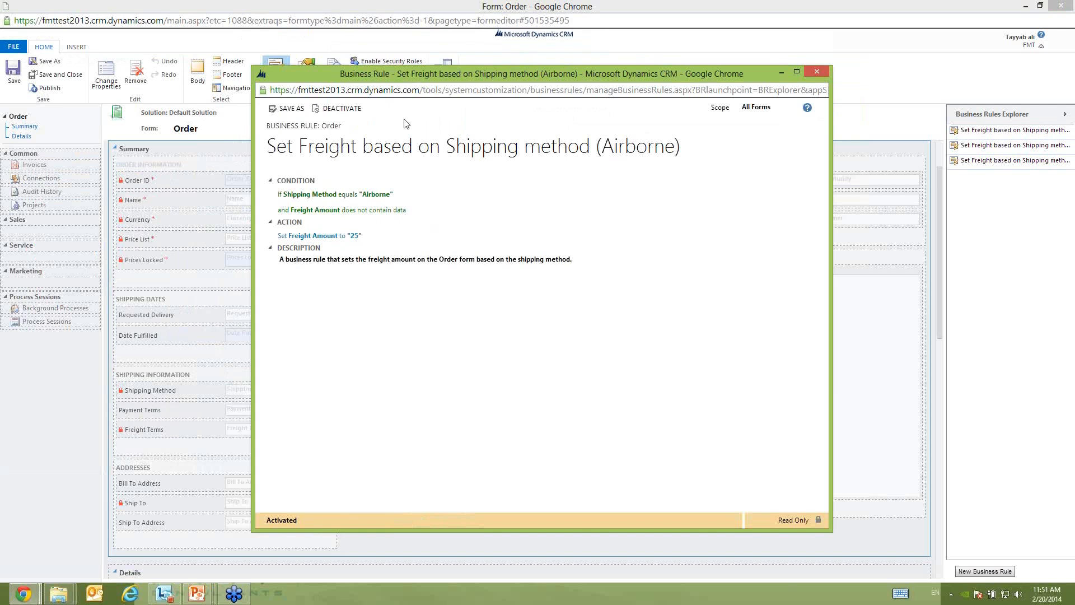
pyautogui.click(342, 108)
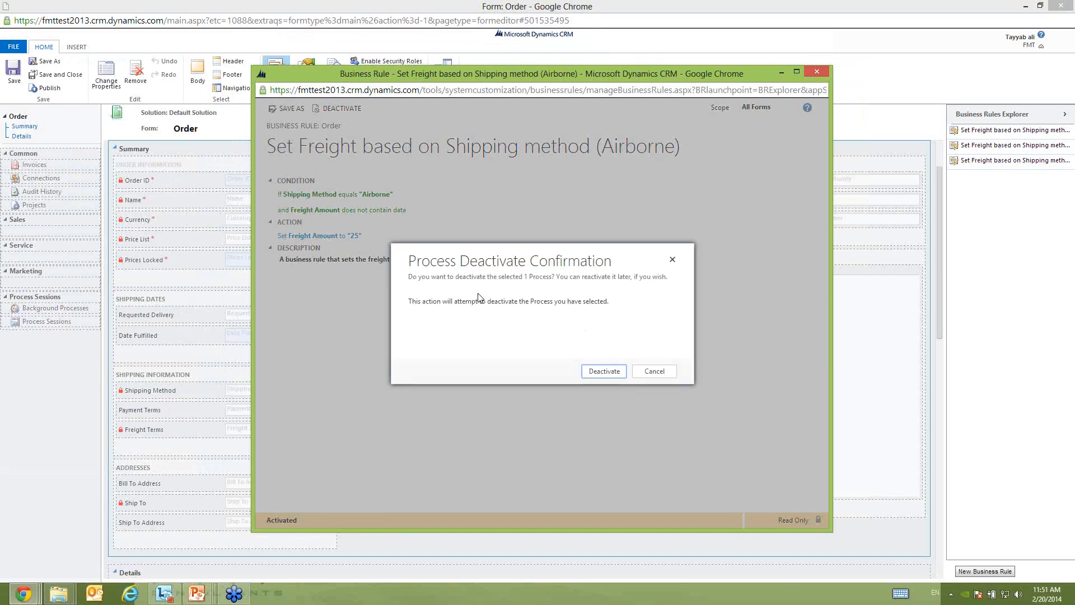
pyautogui.press('Return')
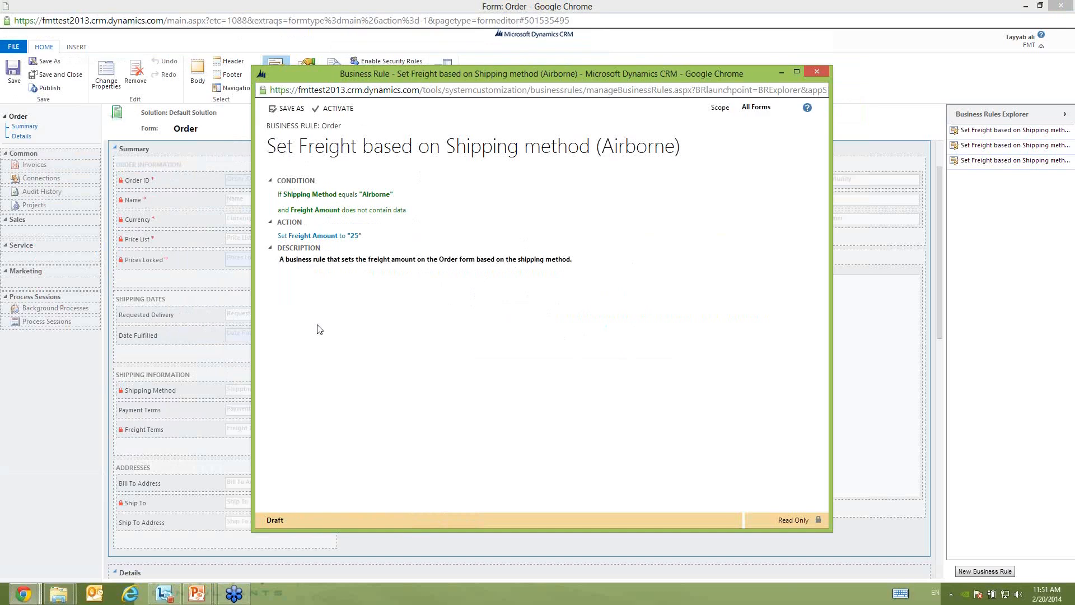
# Switch to the Define Business Process slide in PowerPoint and reveal the Stage gating note on the Invoice stage's billing address
pyautogui.hotkey('alt', 'Tab')
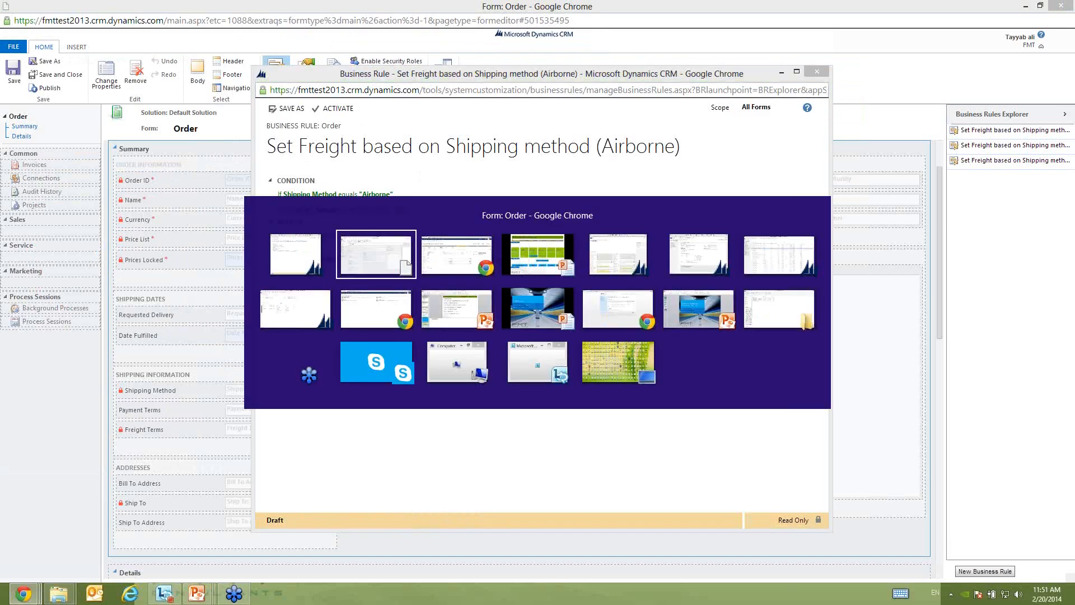
pyautogui.hotkey('alt', 'Tab')
pyautogui.hotkey('alt', 'Tab')
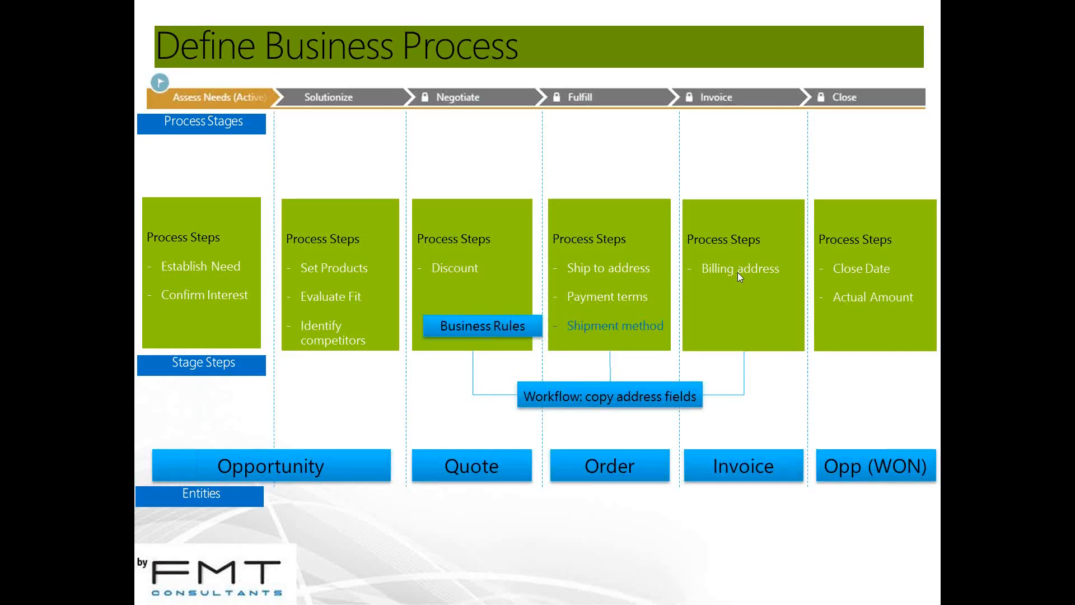
pyautogui.click(737, 272)
pyautogui.click(724, 267)
pyautogui.click(723, 267)
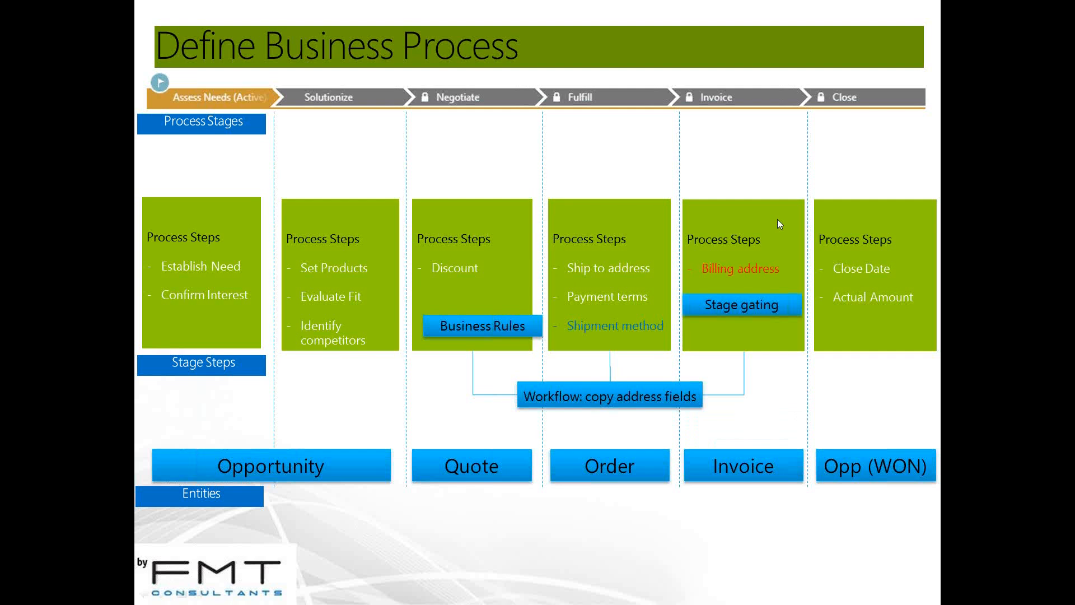
# Switch to the Opportunity to Invoice (Demo) process definition window
pyautogui.hotkey('alt', 'Tab')
pyautogui.hotkey('alt', 'Tab')
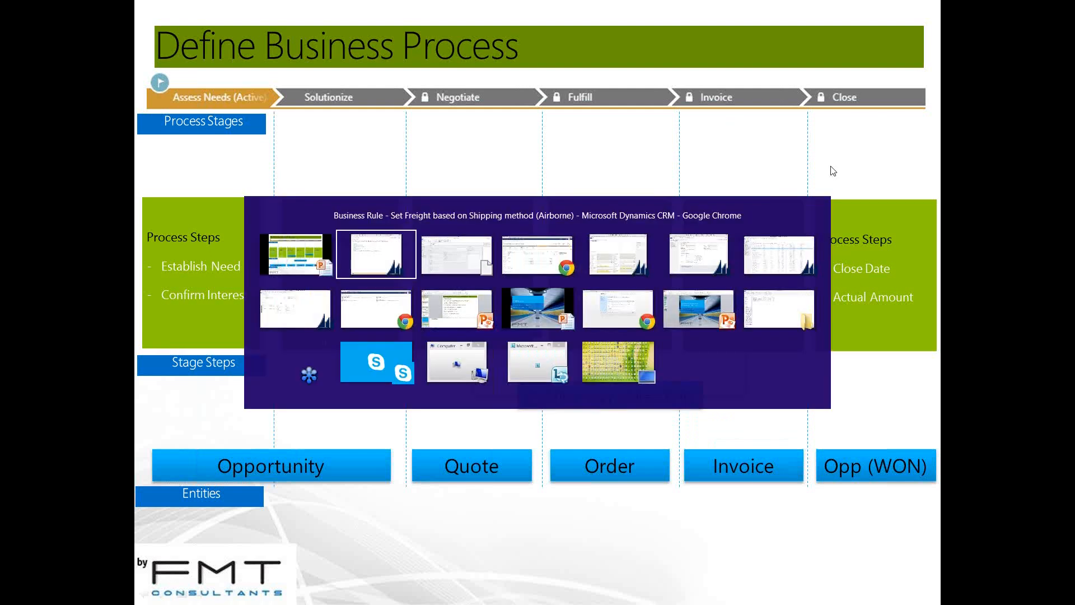
pyautogui.hotkey('alt', 'Tab')
pyautogui.hotkey('alt', 'Tab')
pyautogui.hotkey('alt', 'Tab')
pyautogui.hotkey('alt', 'Tab')
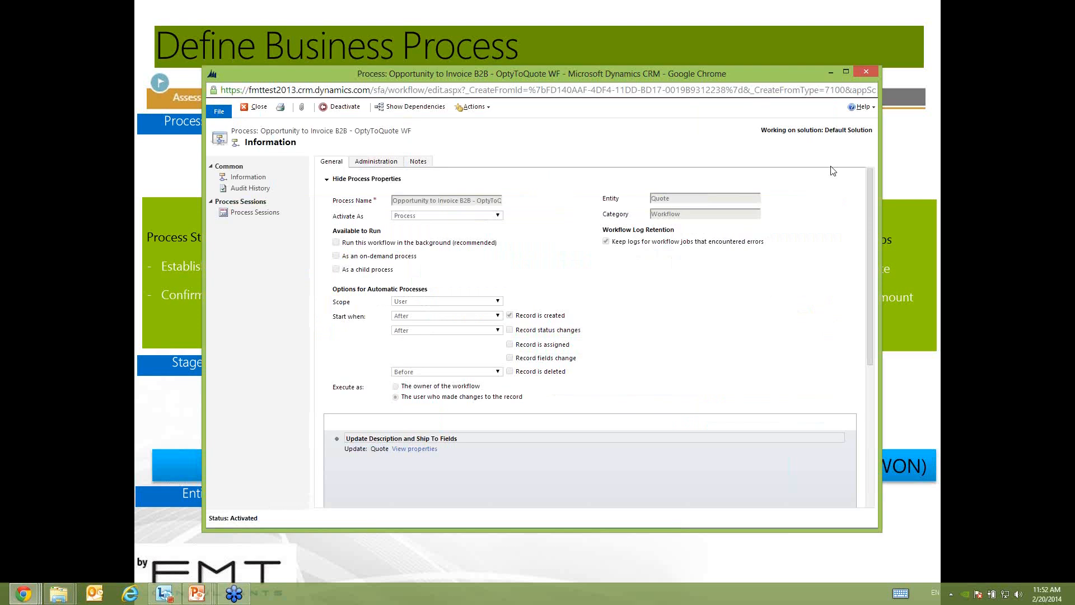
pyautogui.hotkey('alt', 'Tab')
pyautogui.hotkey('alt', 'Tab')
pyautogui.hotkey('alt', 'Tab')
pyautogui.hotkey('alt', 'Tab')
pyautogui.hotkey('alt', 'Tab')
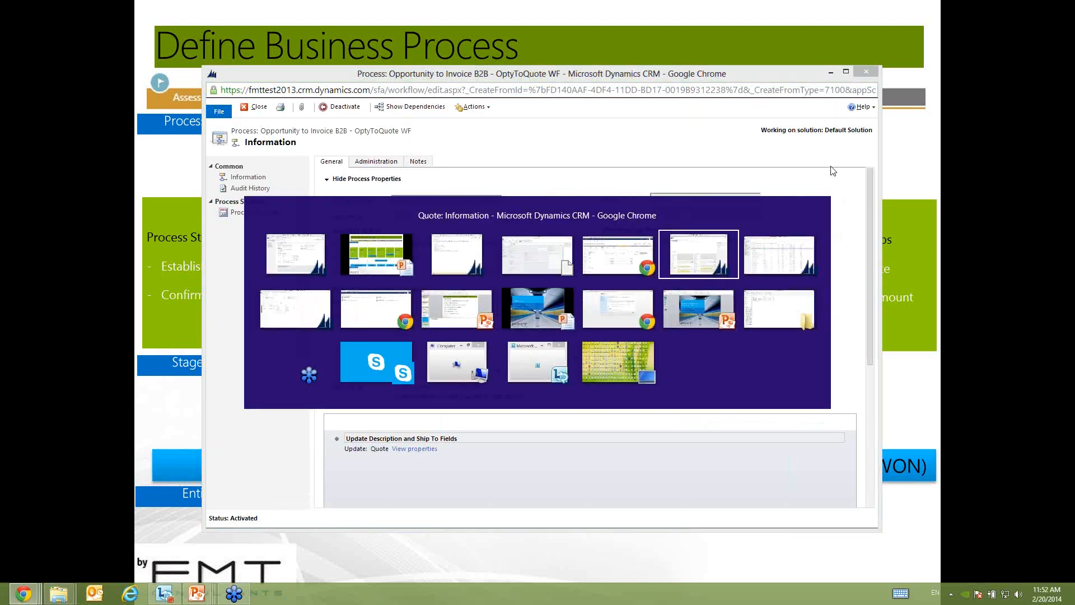
pyautogui.hotkey('alt', 'Tab')
# Mark the Bill To Name step of the Invoice entity's stage as required
pyautogui.click(195, 201)
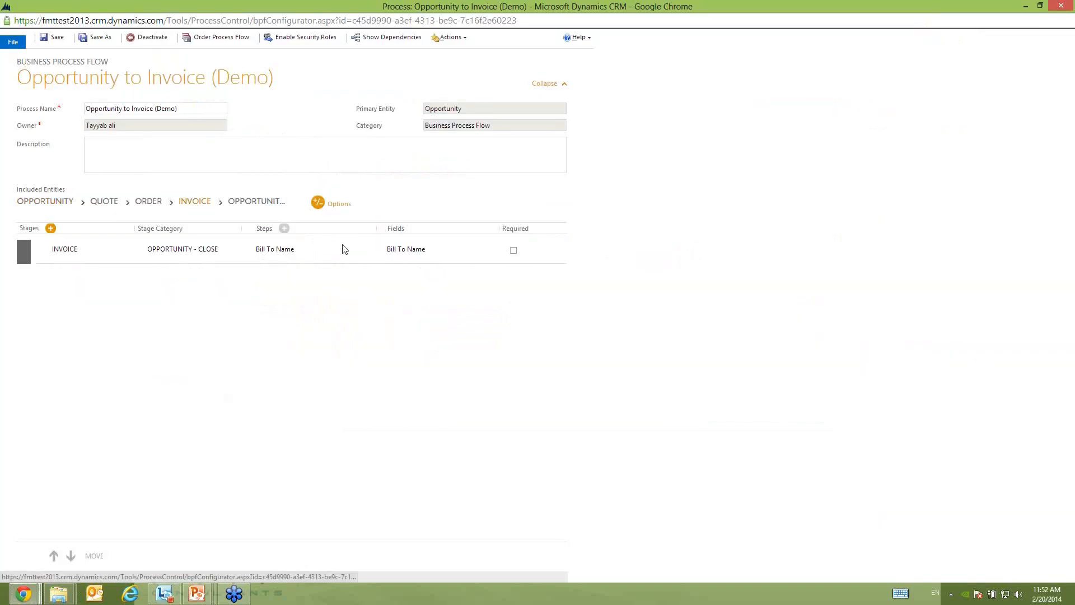
pyautogui.click(296, 255)
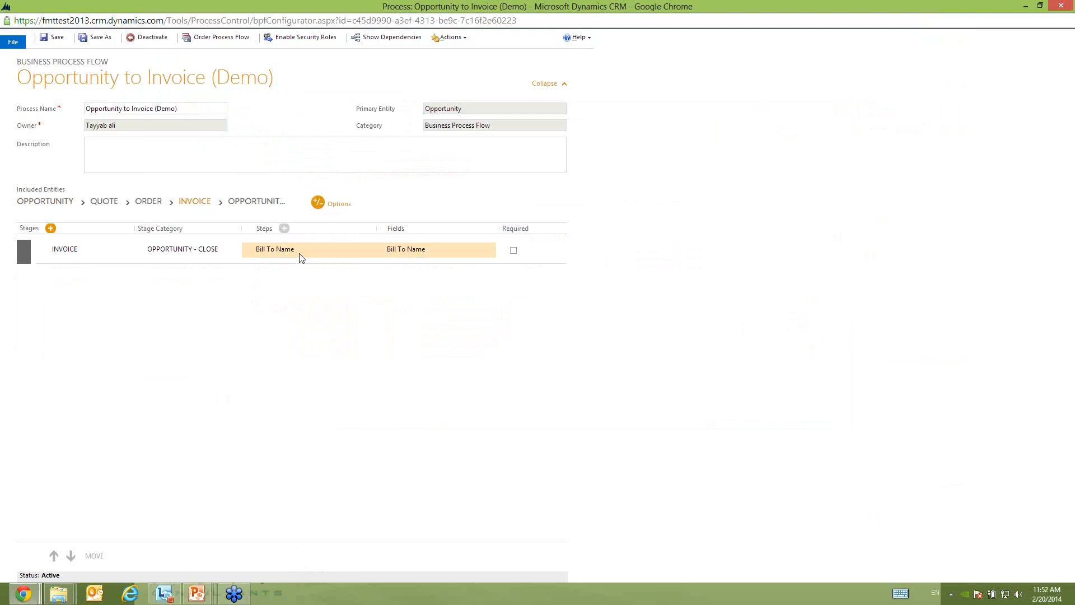
pyautogui.click(514, 250)
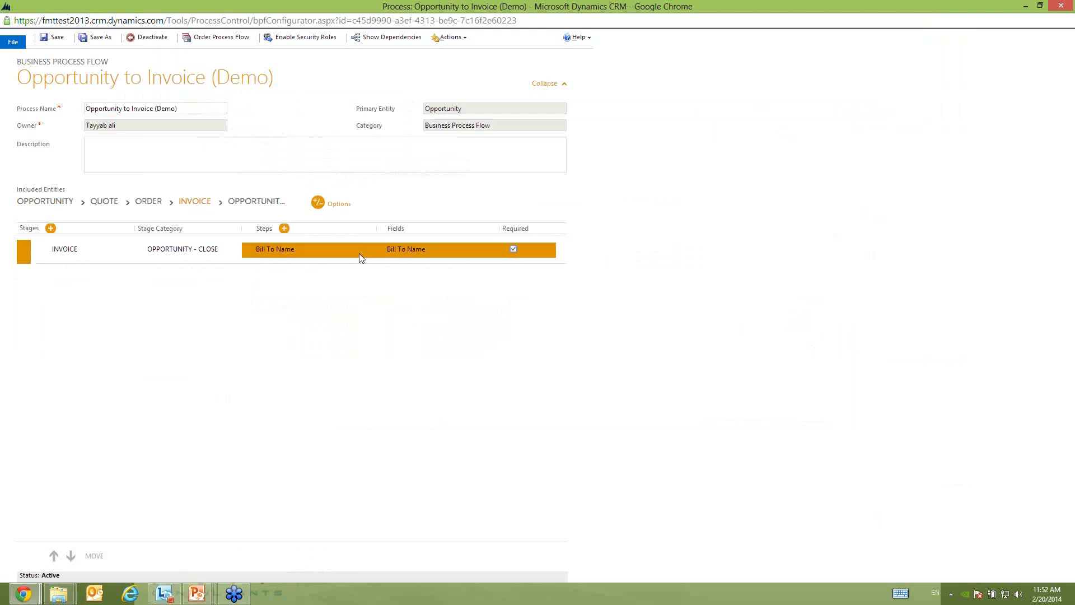
pyautogui.click(331, 264)
# Return to the order record and try to move it from Fulfill to the next stage
pyautogui.hotkey('alt', 'Tab')
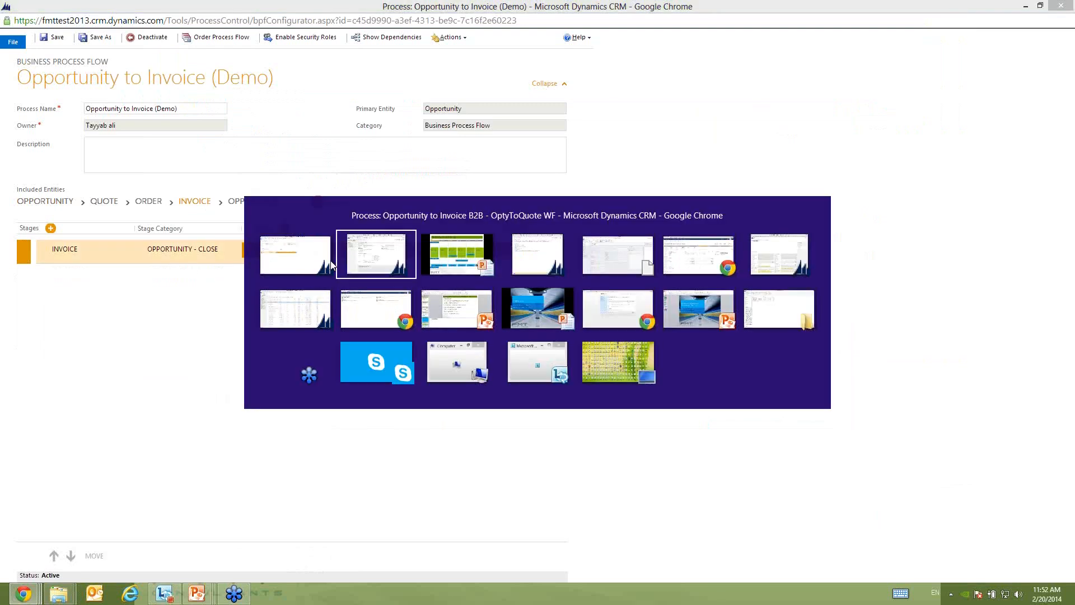
pyautogui.press('Tab')
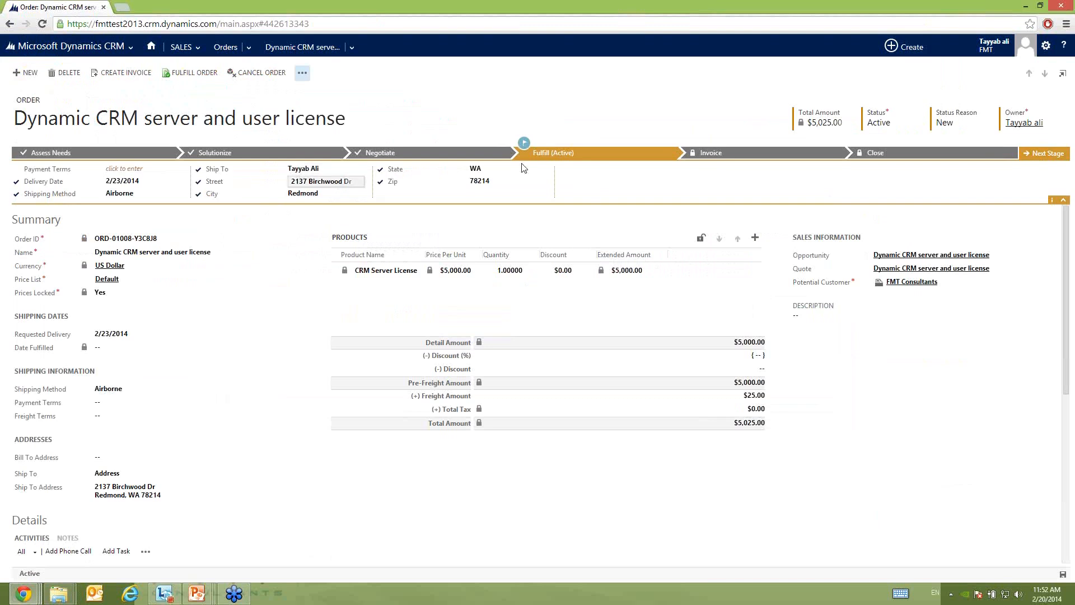
pyautogui.click(1040, 157)
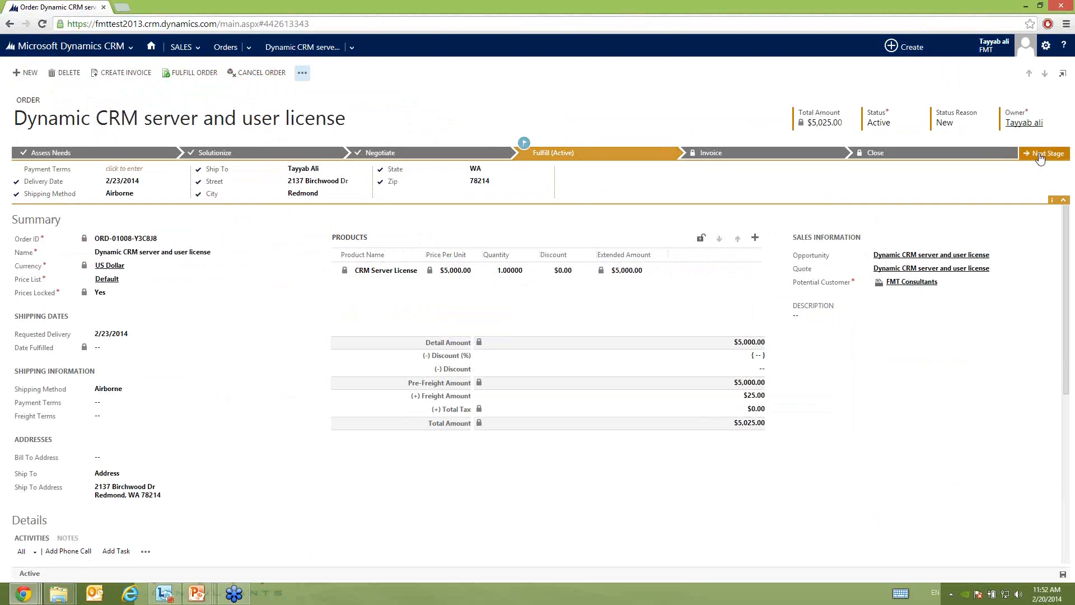
pyautogui.hotkey('alt', 'Tab')
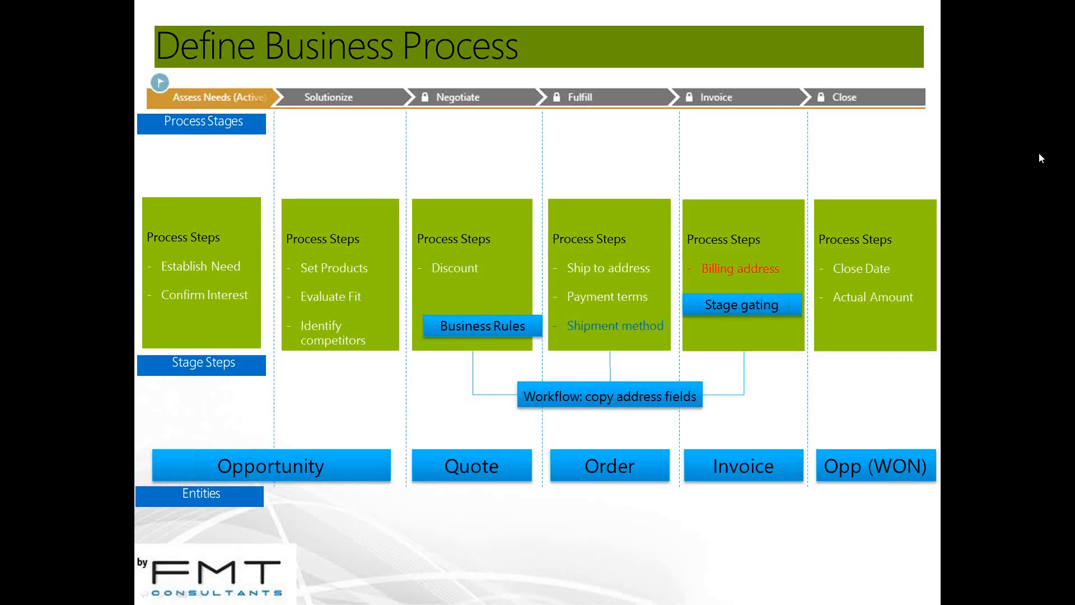